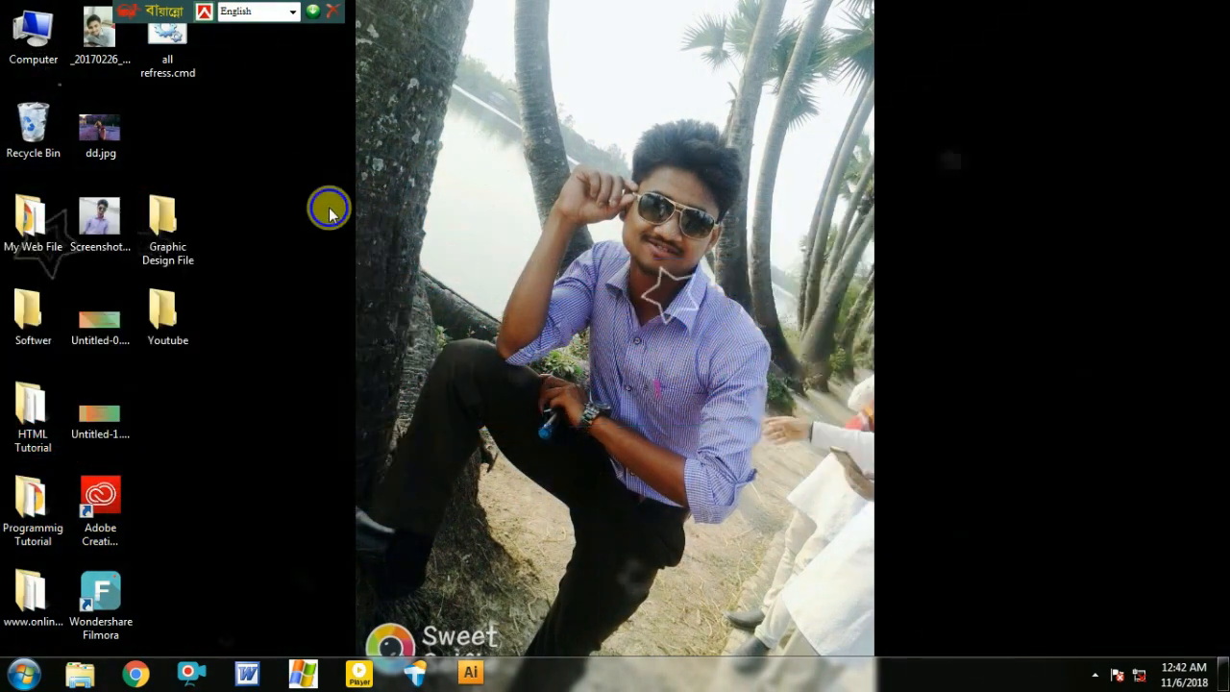
right_click(329, 213)
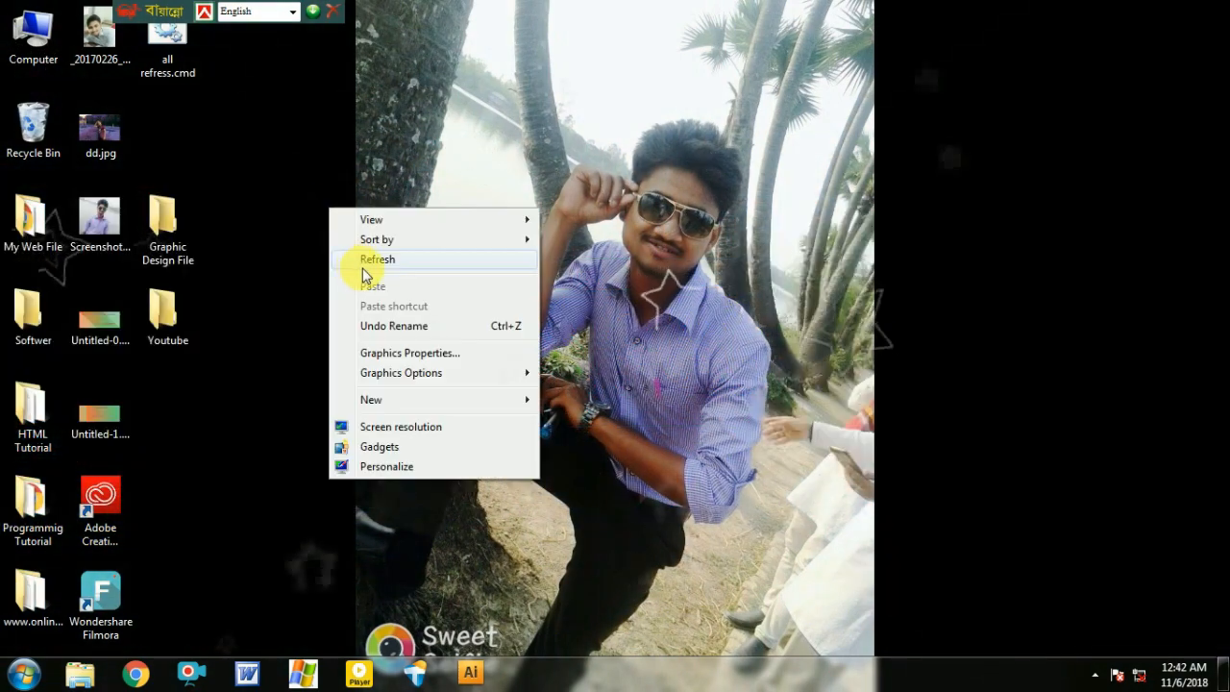
left_click(343, 260)
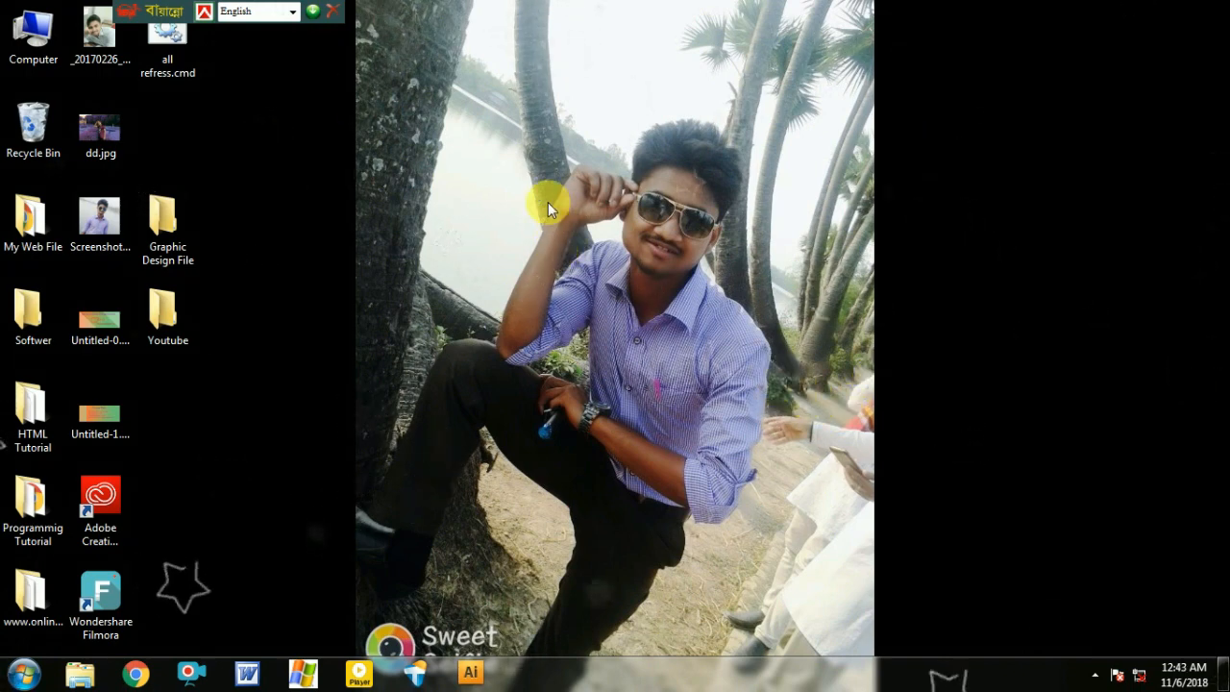
right_click(450, 232)
left_click(509, 284)
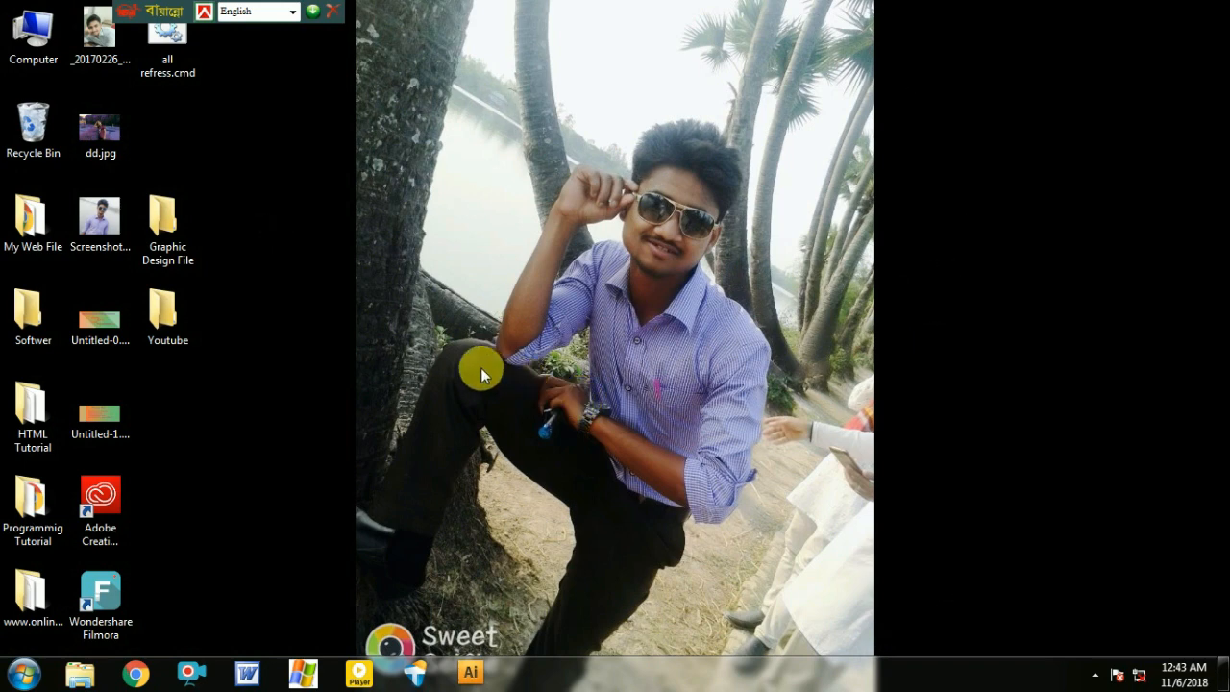
right_click(509, 208)
left_click(531, 259)
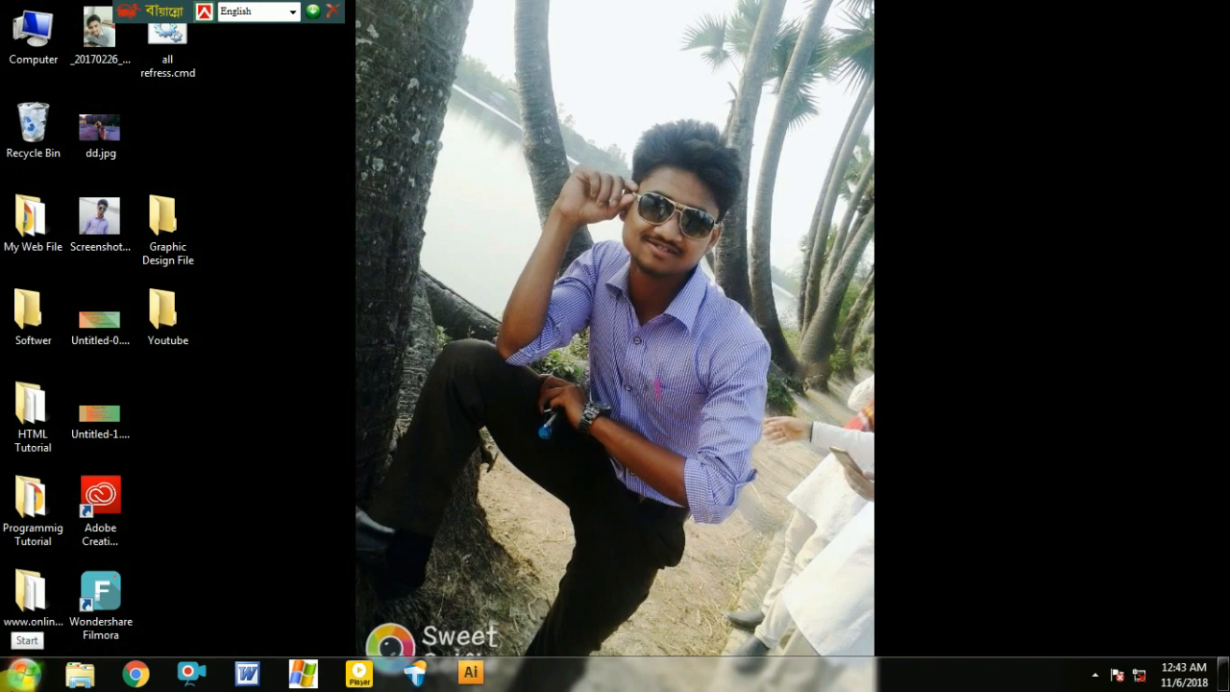
- Launch Microsoft Office Word 2003 from the installed Microsoft Office programs
left_click(23, 673)
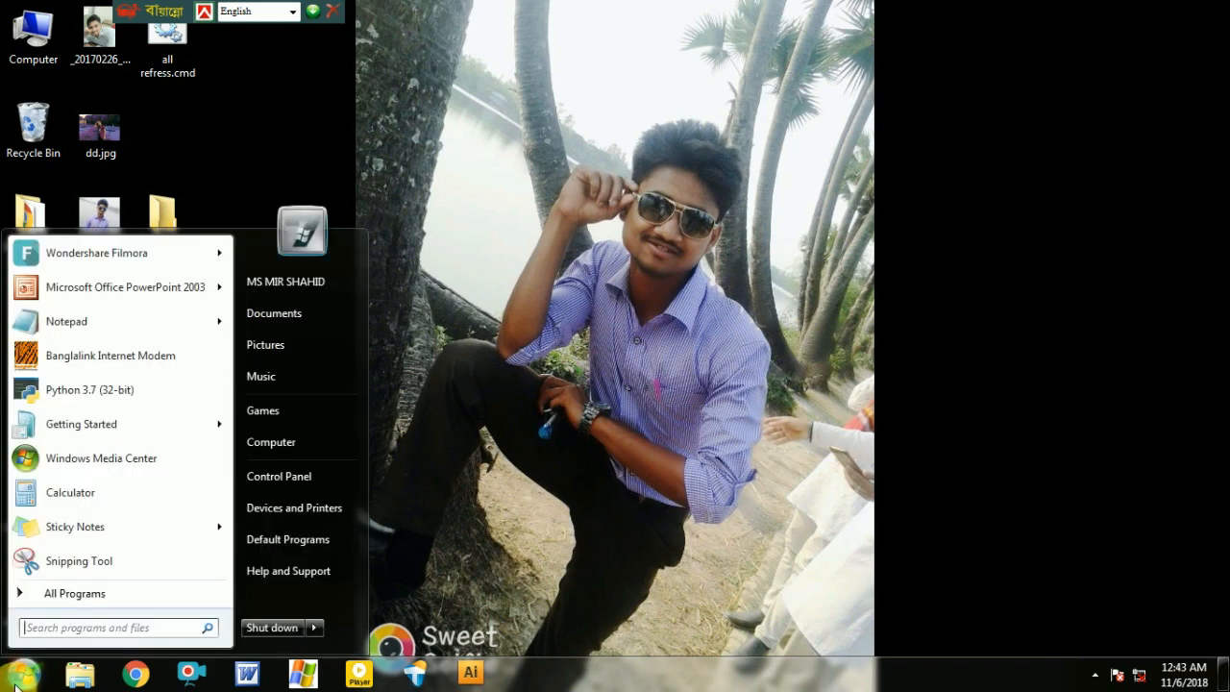
left_click(39, 596)
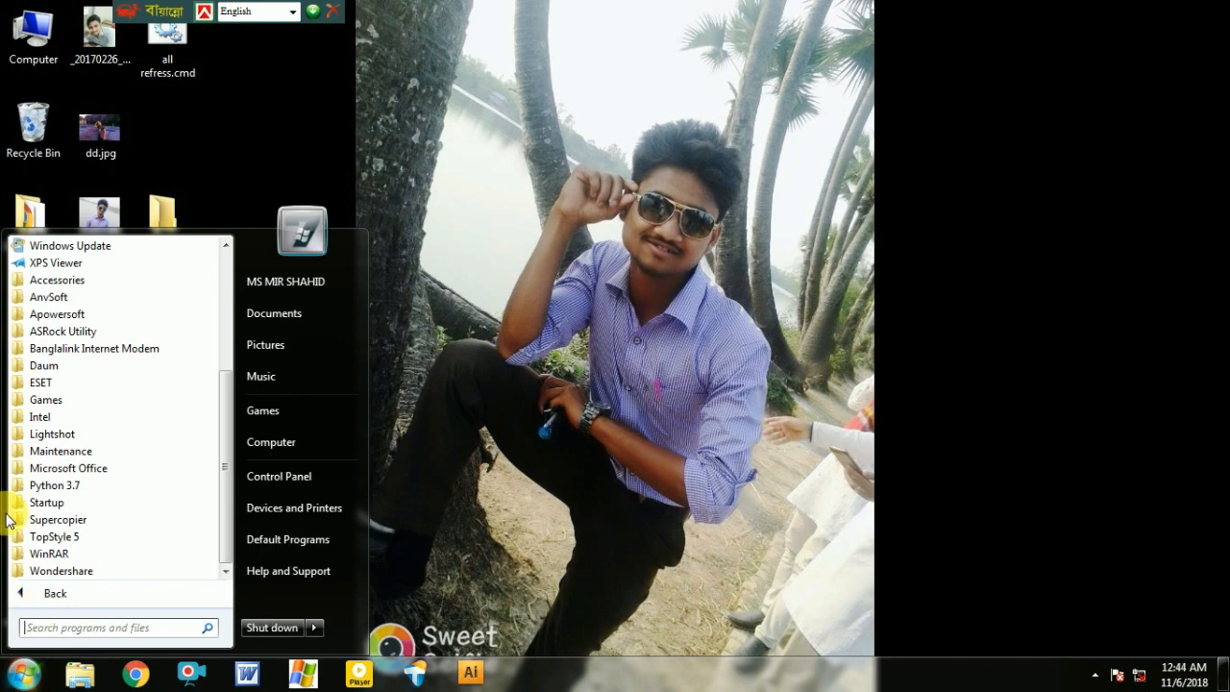
left_click(106, 473)
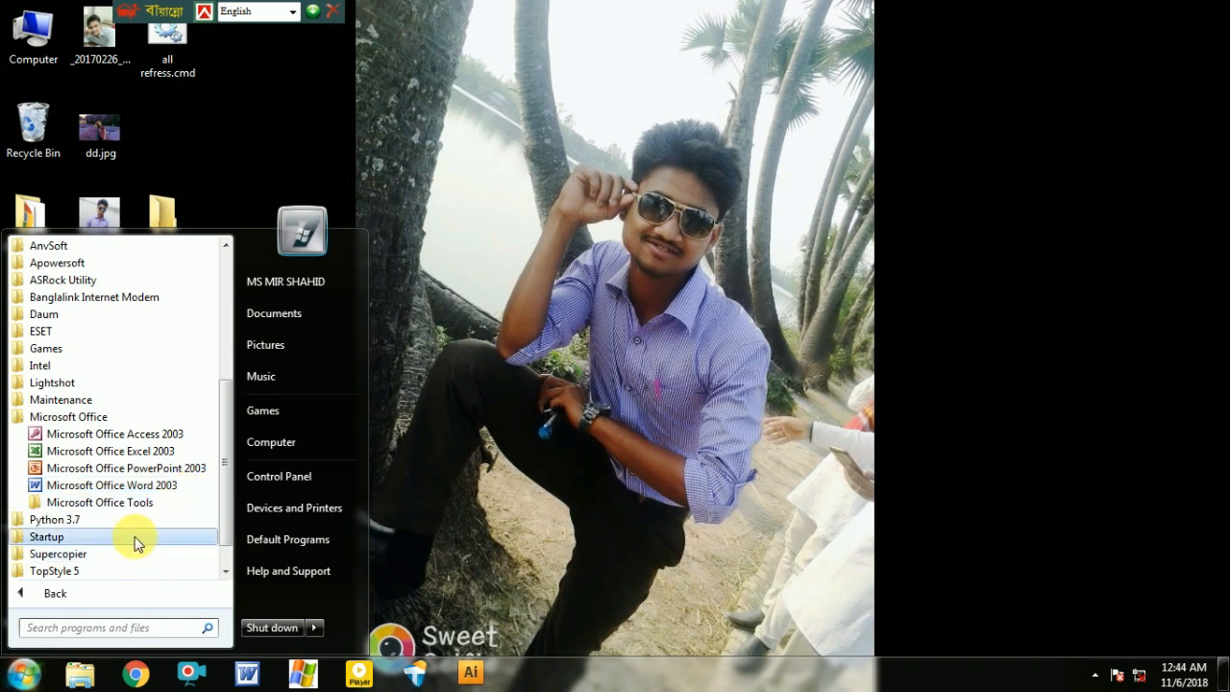
left_click(135, 486)
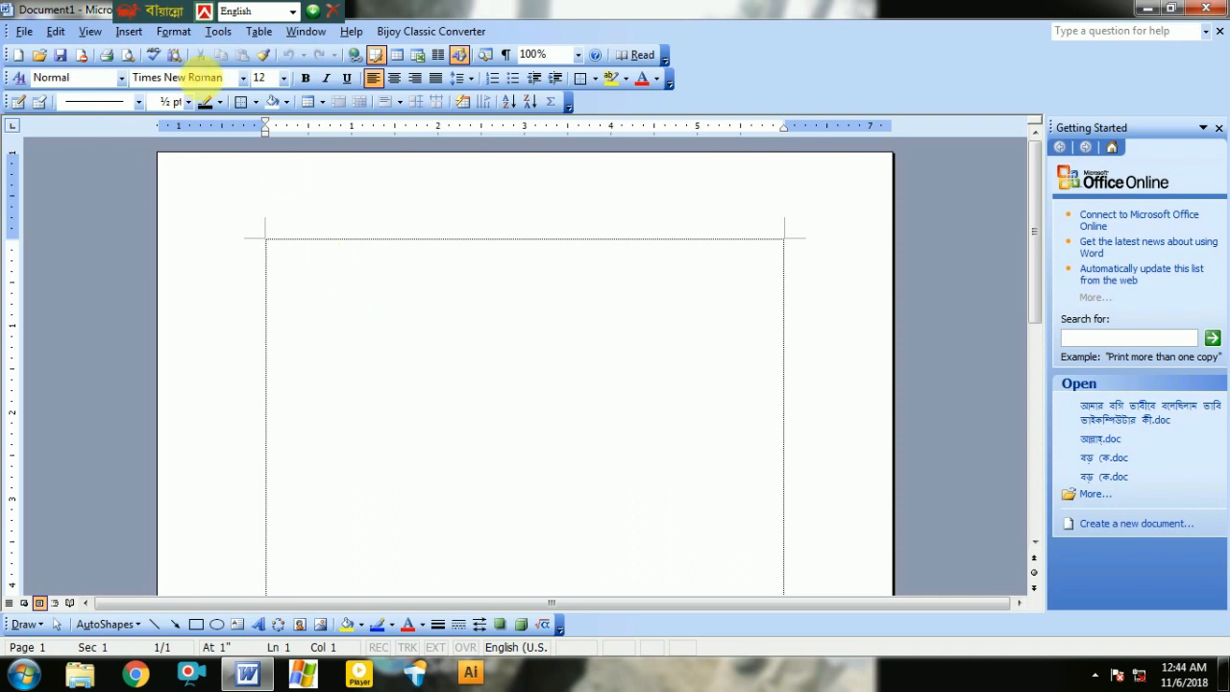
- Move the floating keyboard language bar clear of the document title and close the Getting Started pane
left_click_drag(132, 11, 514, 12)
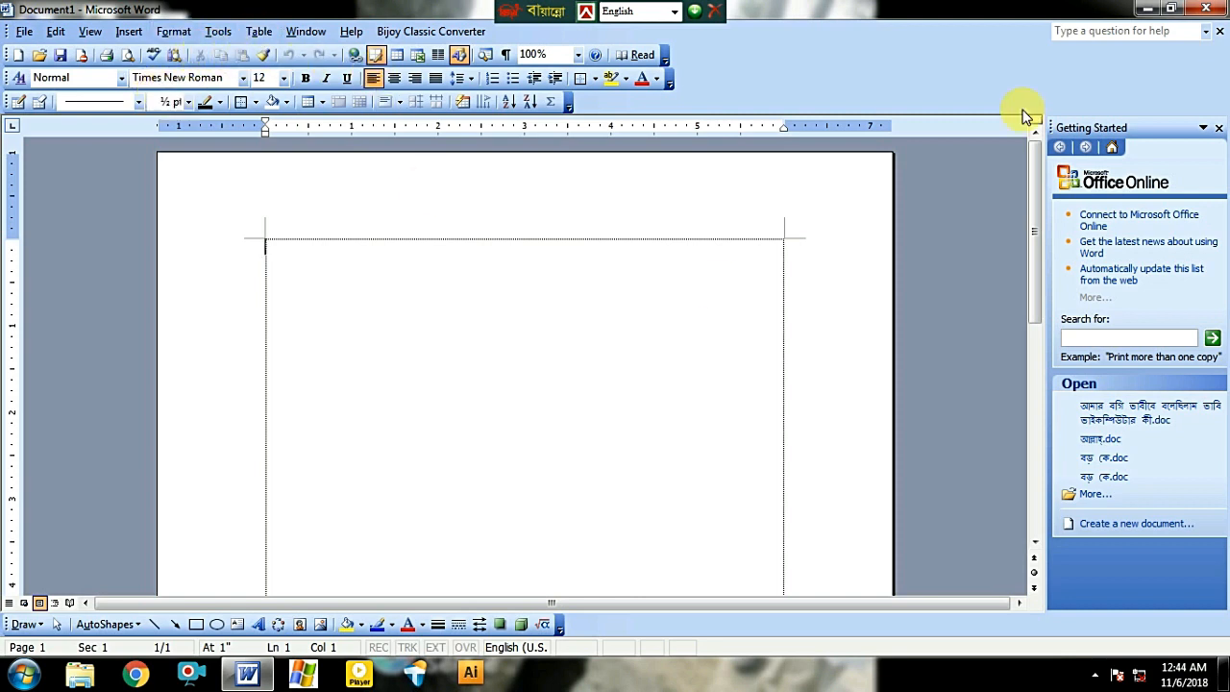
left_click(1219, 128)
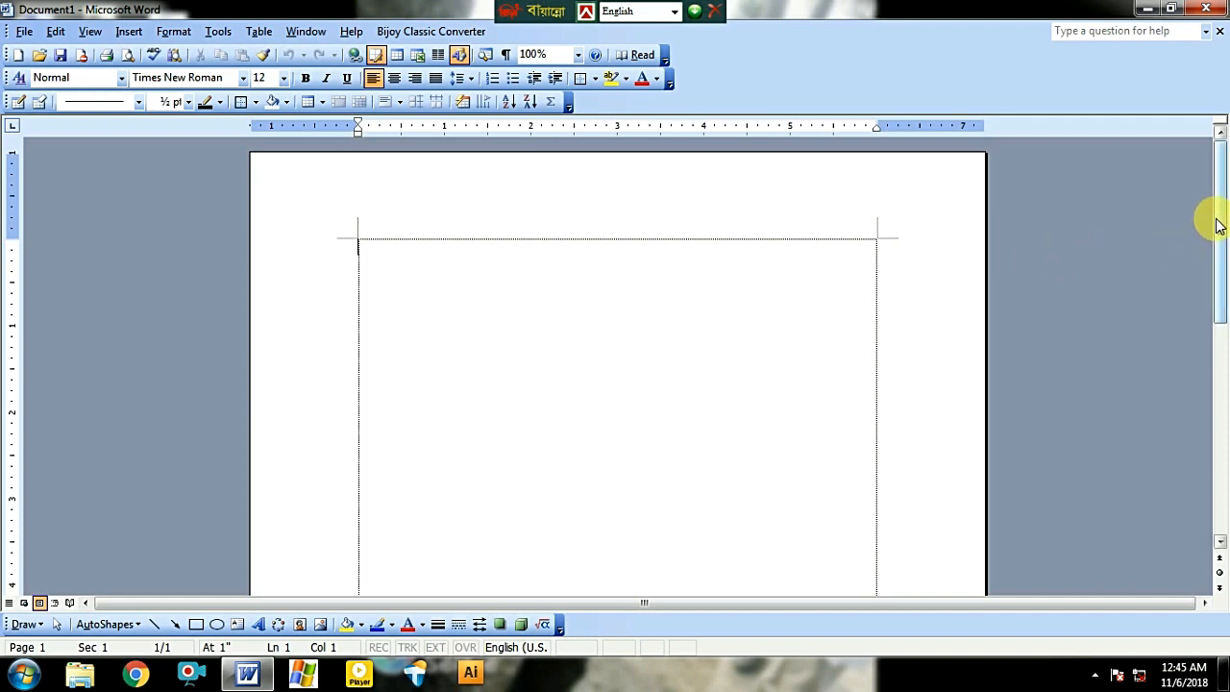
- Rearrange the toolbars so the Formatting toolbar sits below the Standard toolbar, sharing its row with the Tables and Borders toolbar
left_click_drag(1217, 220, 1216, 414)
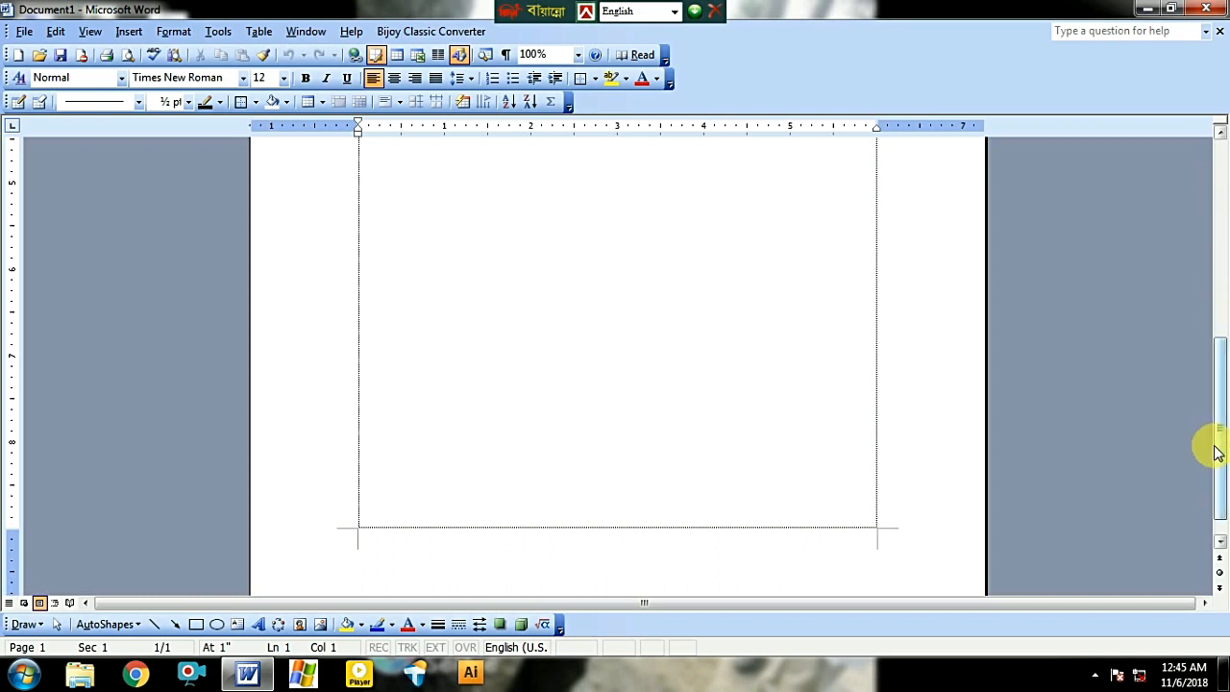
left_click_drag(1216, 452, 1217, 311)
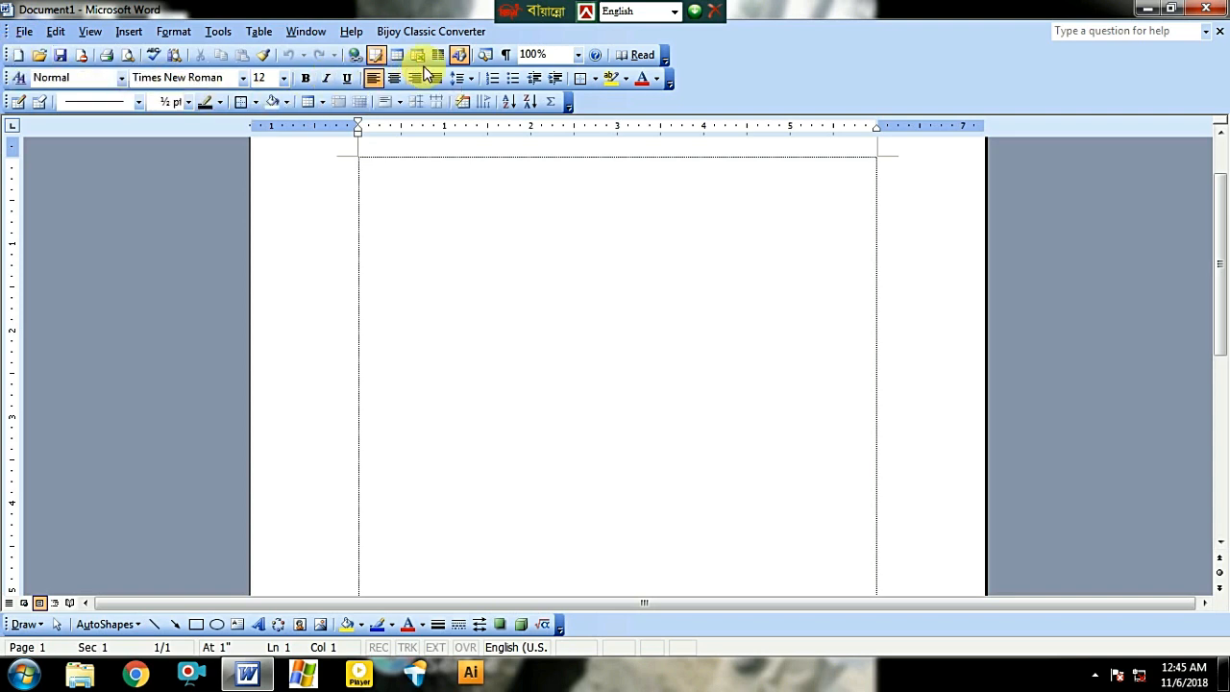
mouse_move(7, 54)
left_mouse_down()
mouse_move(128, 236)
mouse_move(120, 165)
mouse_move(9, 50)
mouse_move(9, 101)
mouse_move(10, 55)
left_mouse_up()
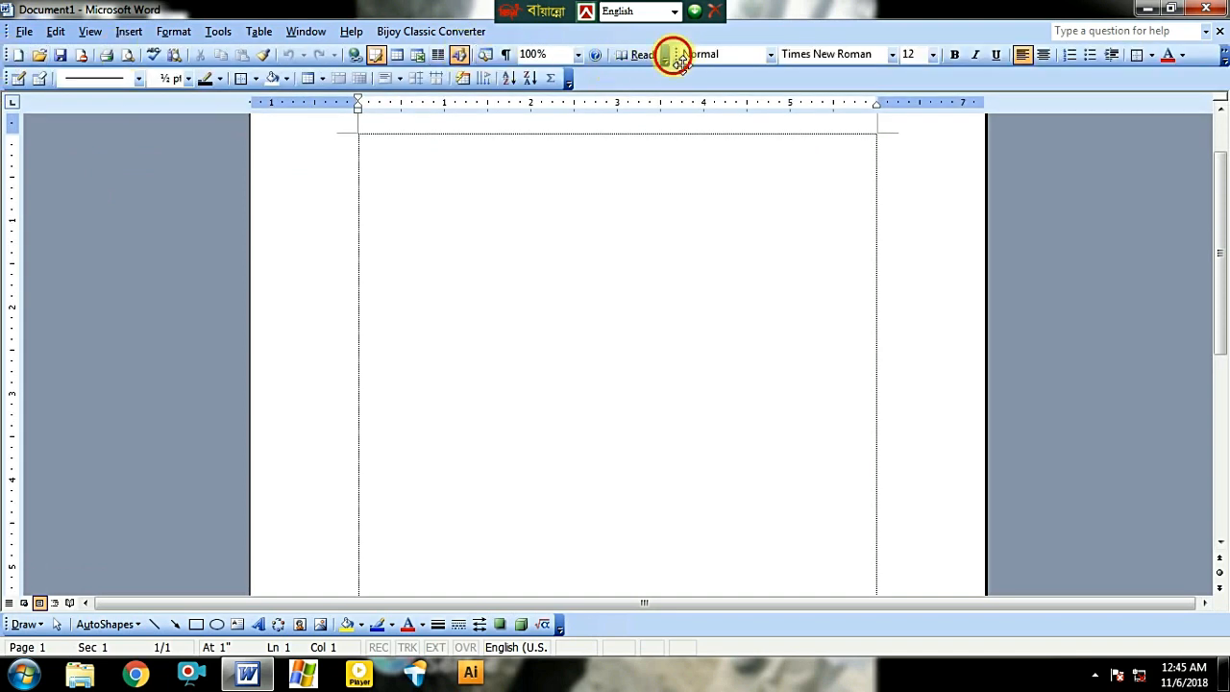
left_click_drag(673, 55, 12, 77)
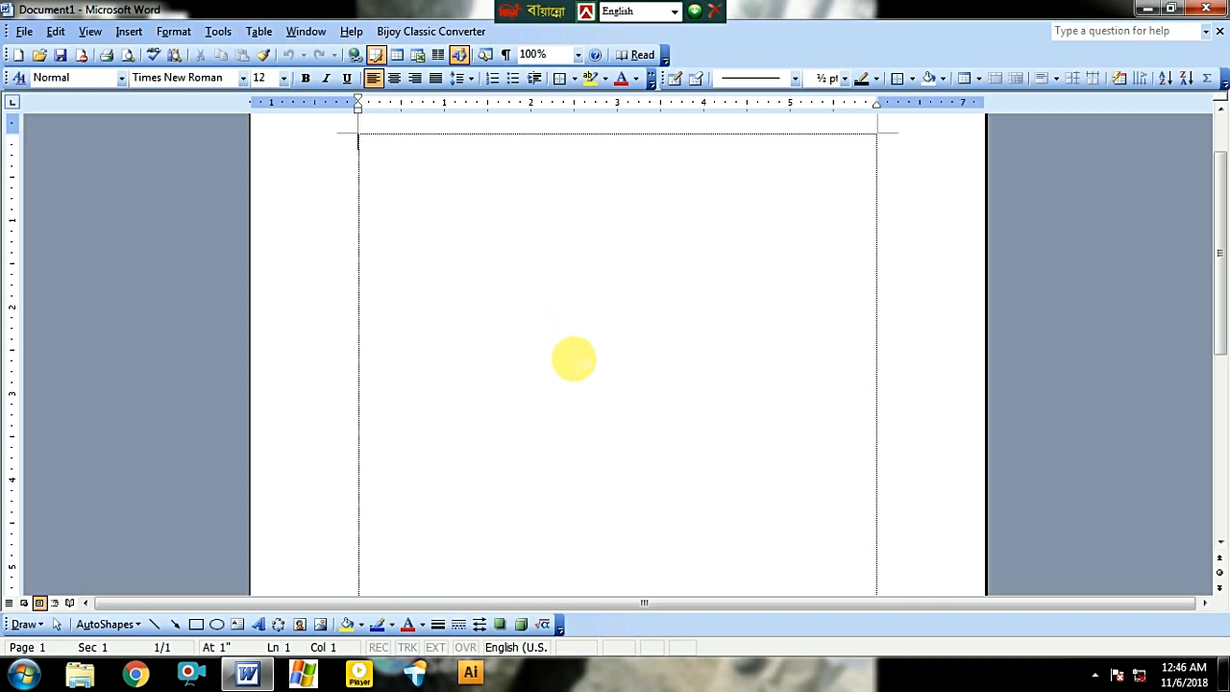
- Increase the font size to 16 and write "Hello Jan, How r u???" on the first line
key("ctrl+bracketright")
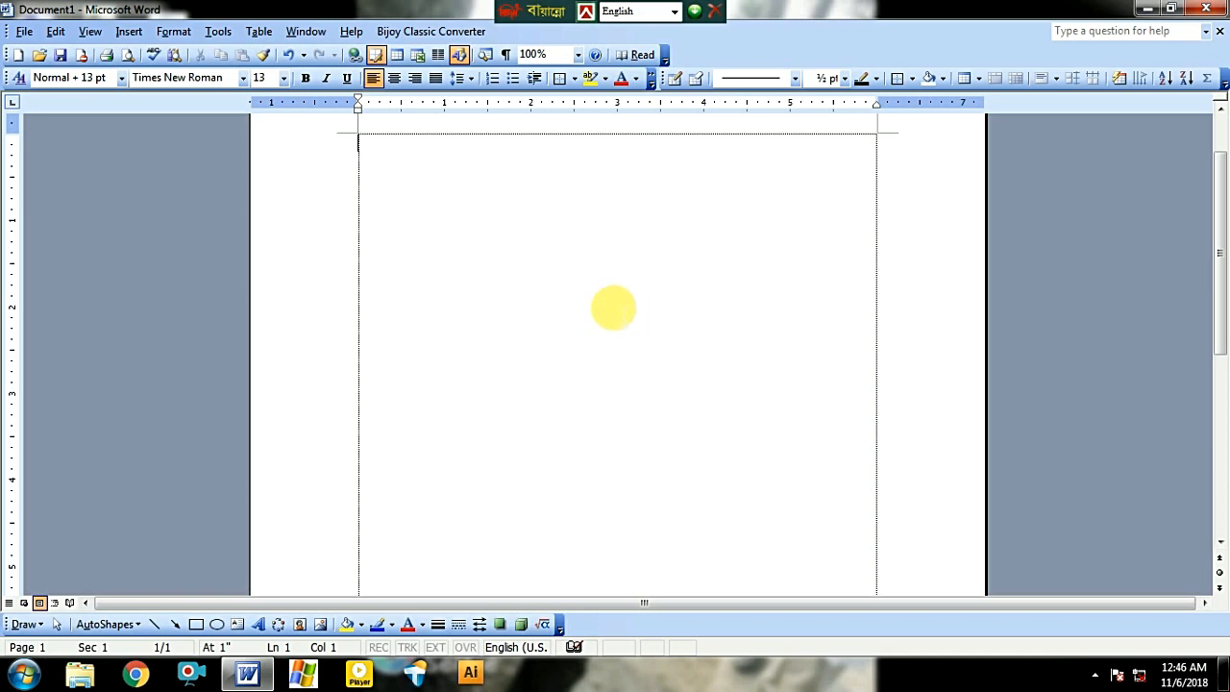
key("ctrl+bracketright")
key("ctrl+bracketright")
key("ctrl+bracketright")
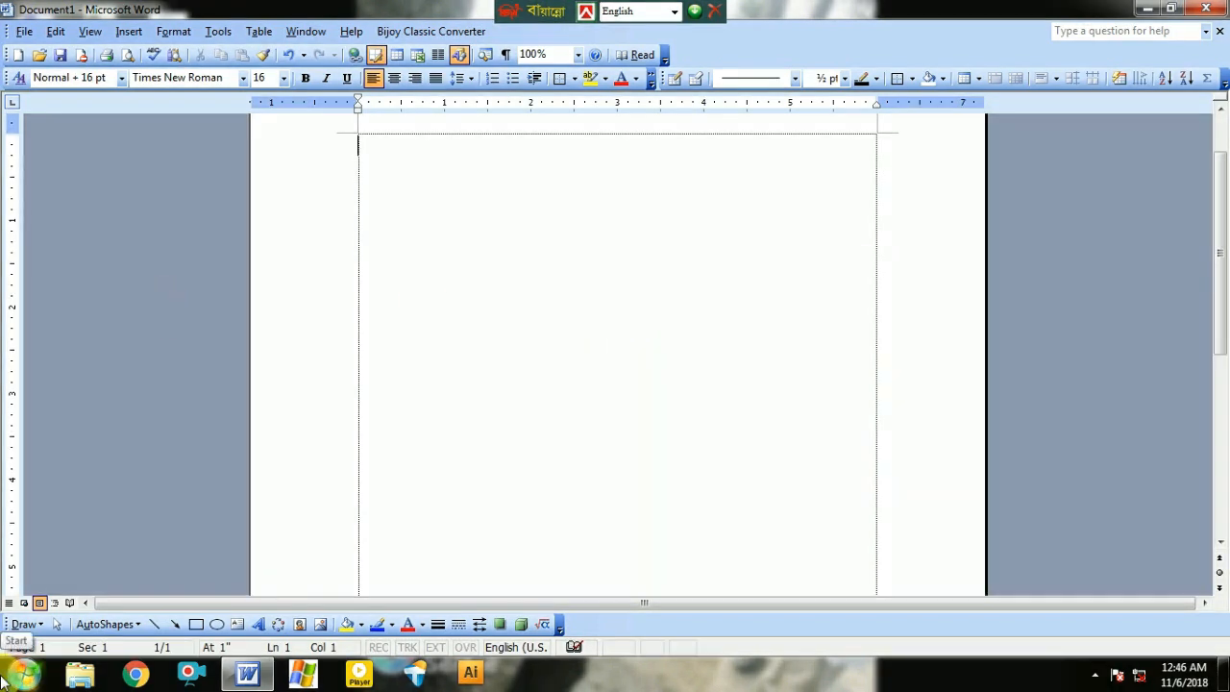
type("Hello Jan,")
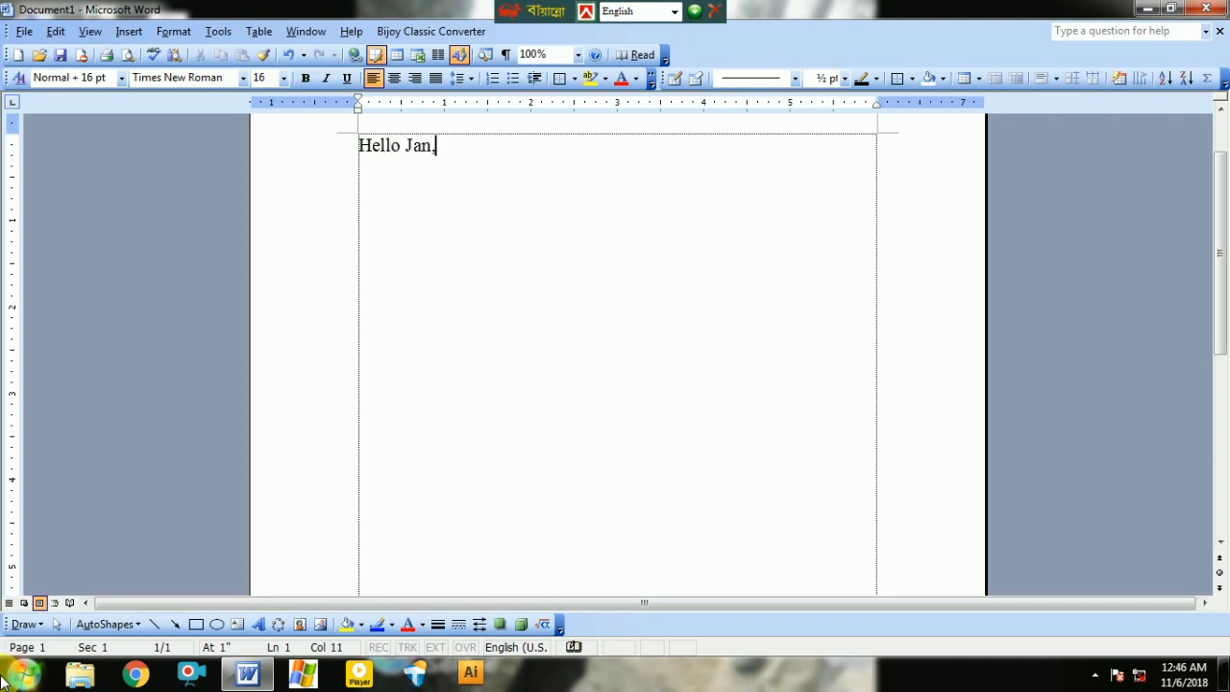
type(" How r u???")
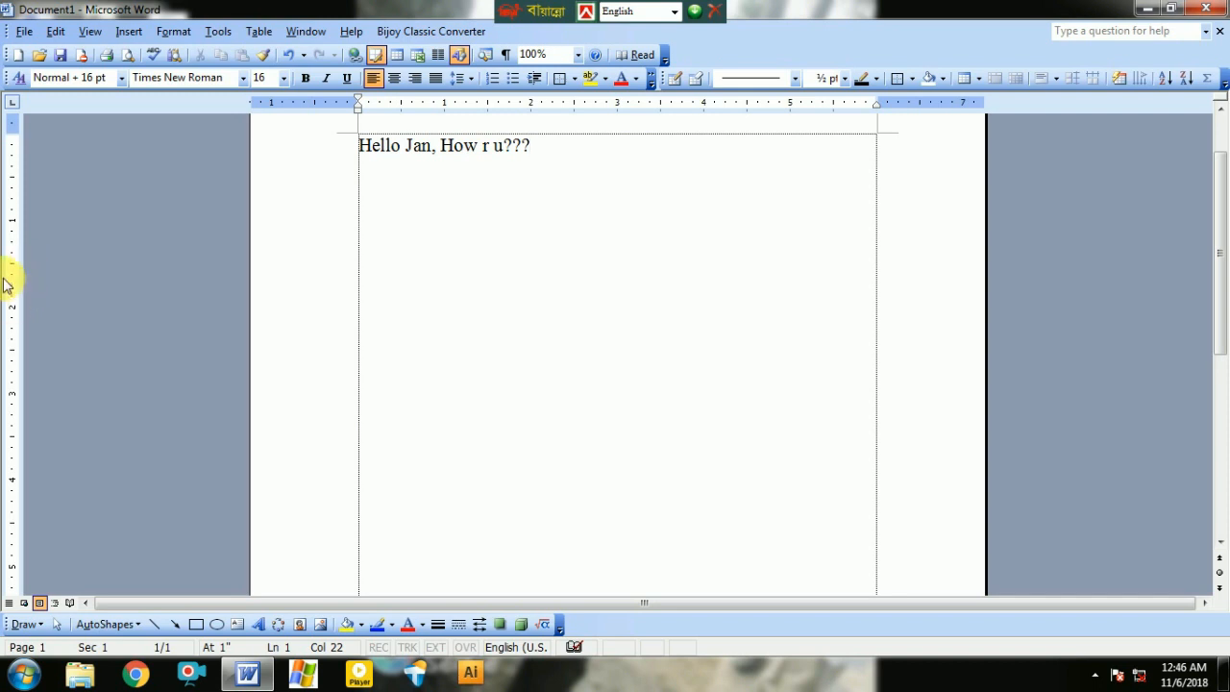
- Save the new document in My Documents as a Word document named Janpakhi
left_click(25, 32)
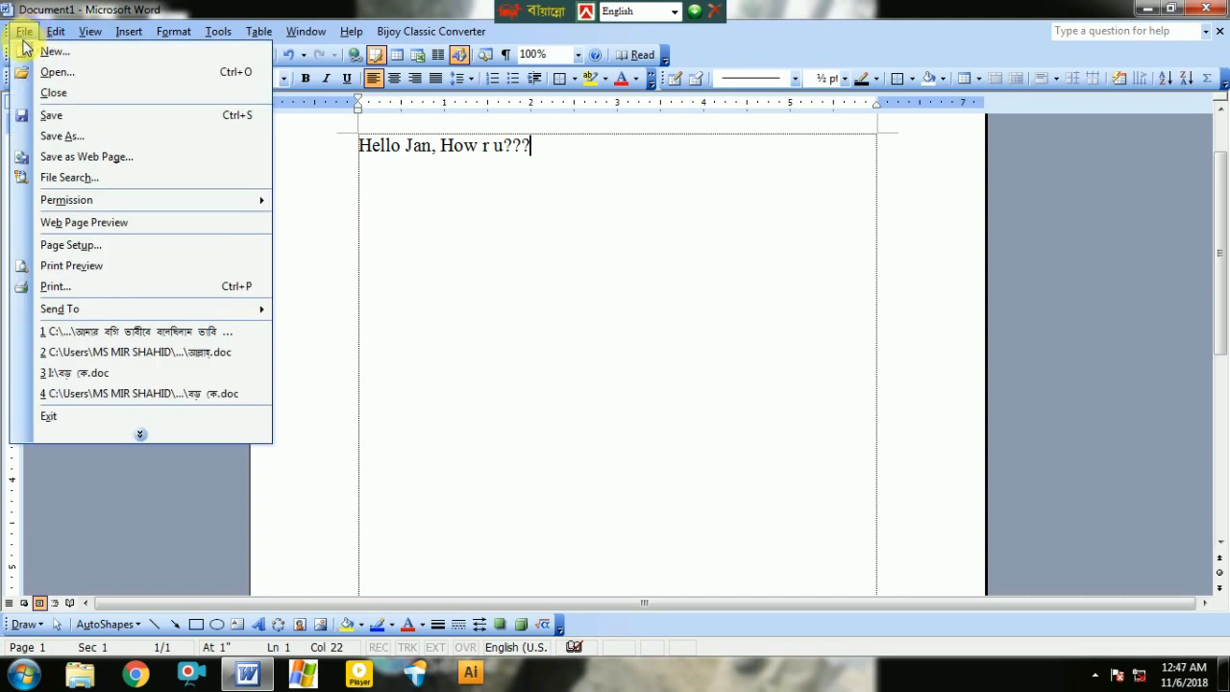
left_click(58, 115)
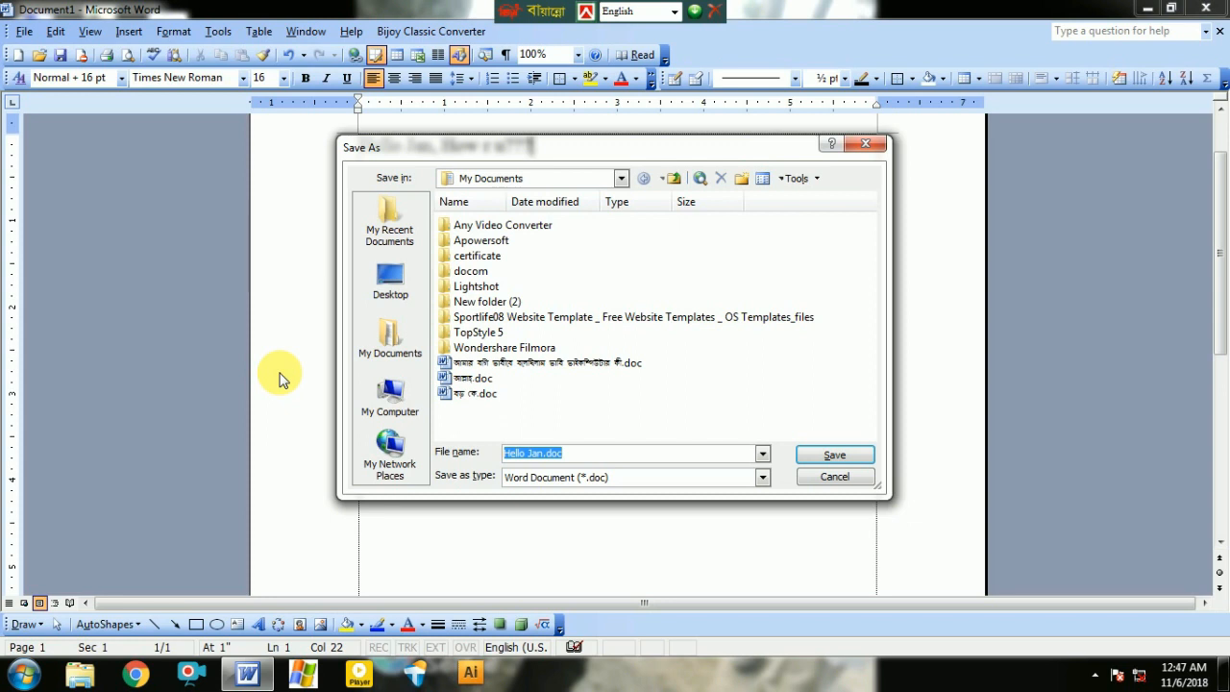
type("Janpakhi")
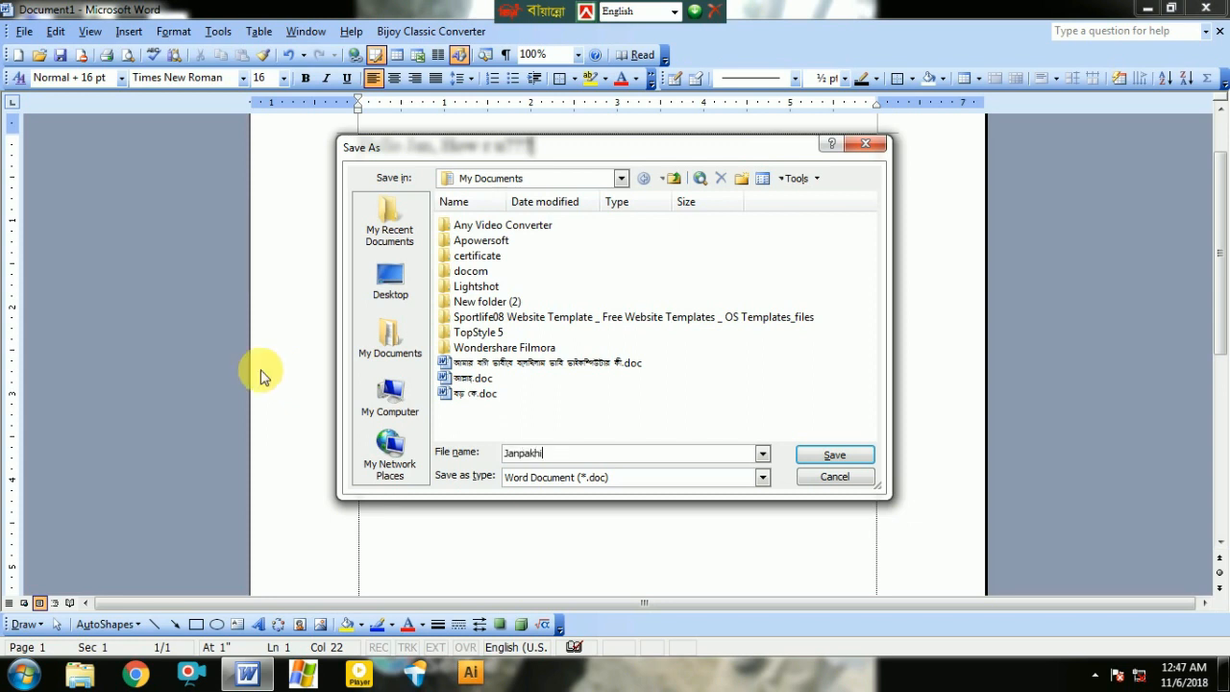
left_click(850, 455)
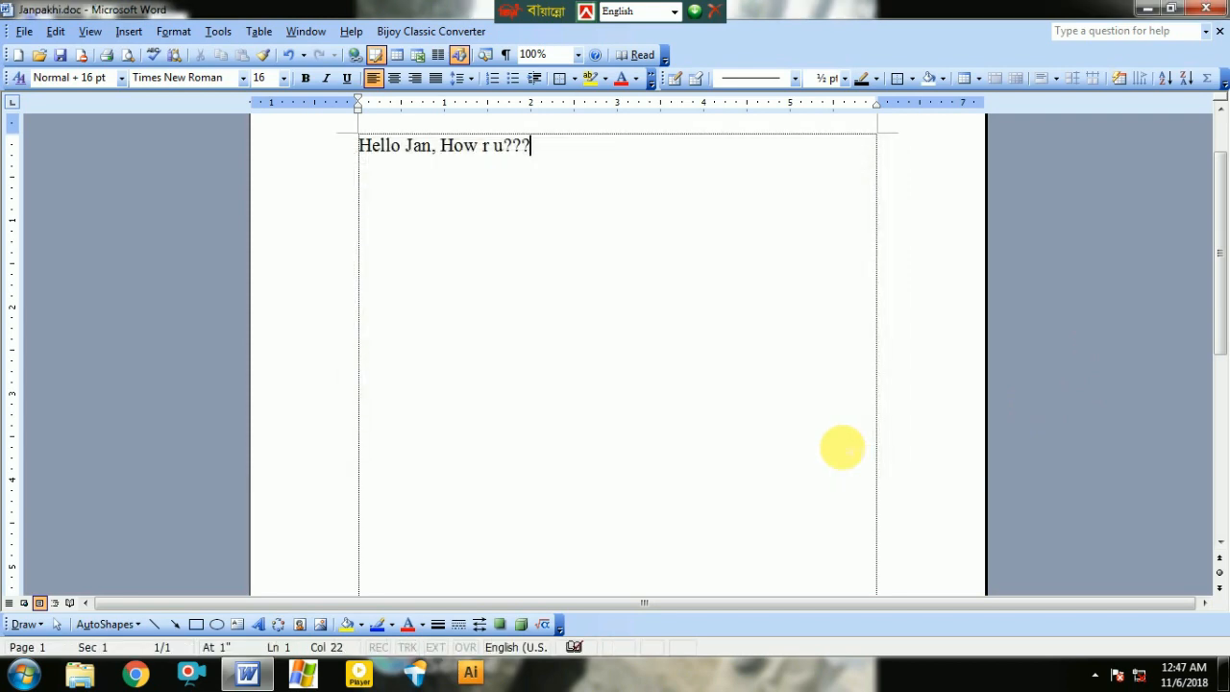
- Close the saved document and reopen Janpakhi.doc from My Documents
left_click(24, 32)
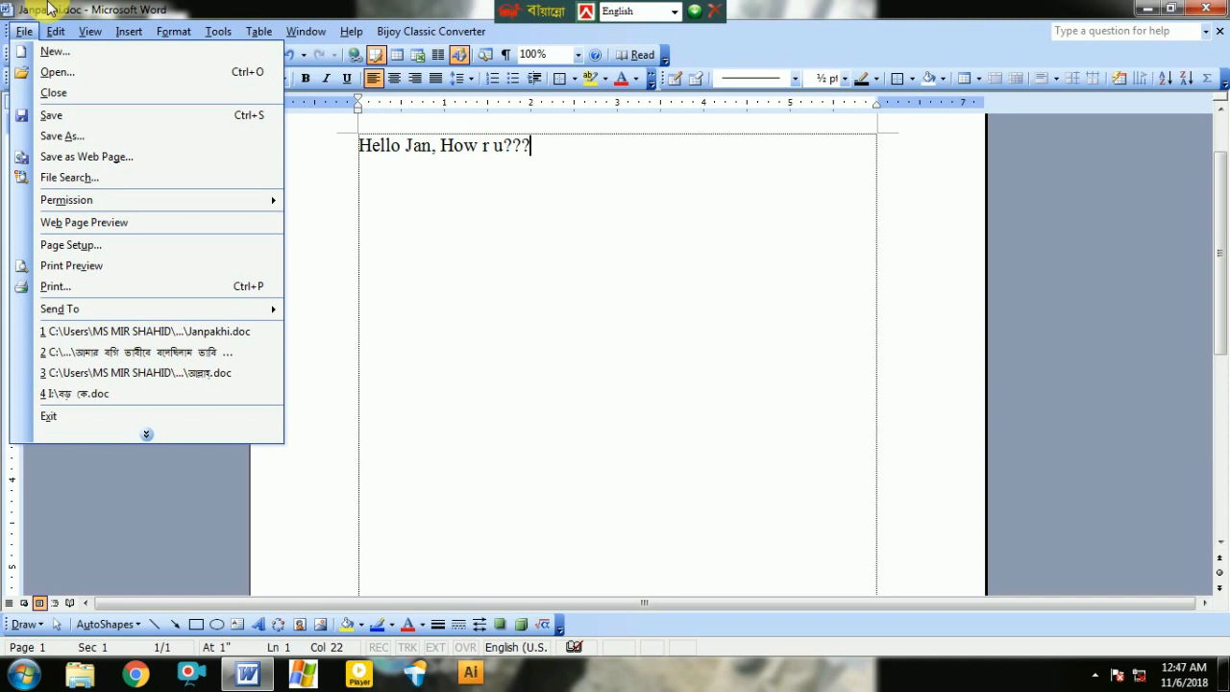
left_click(53, 94)
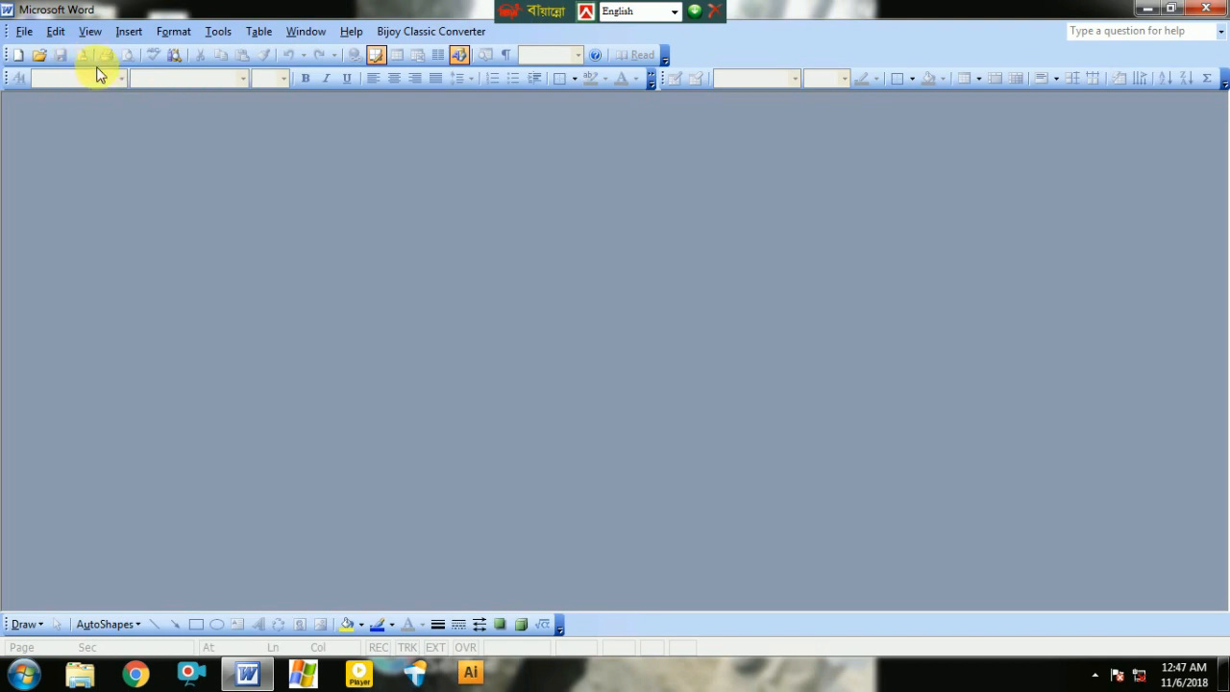
left_click(25, 33)
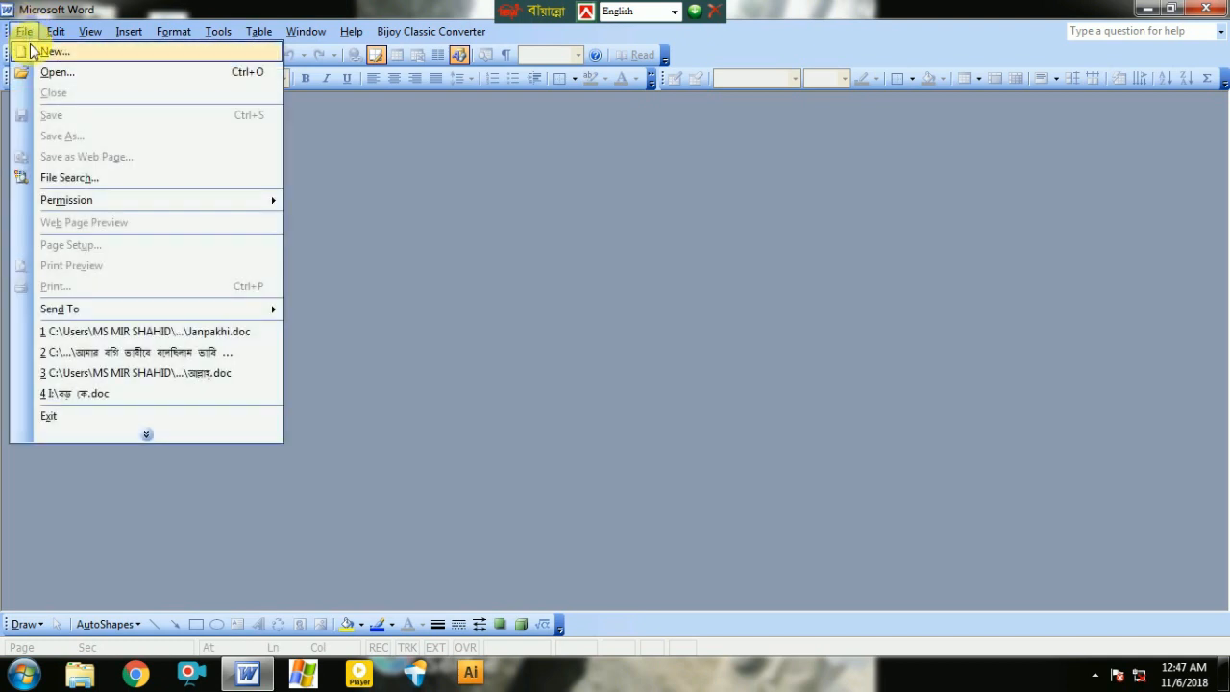
left_click(43, 72)
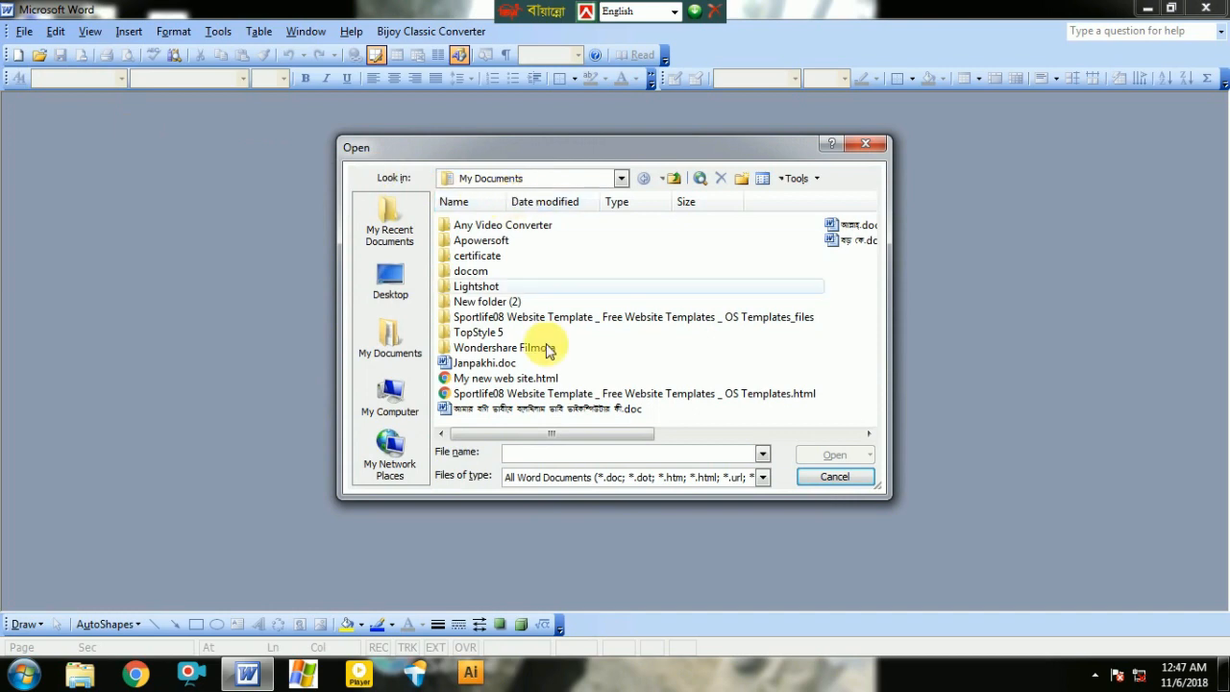
left_click(490, 367)
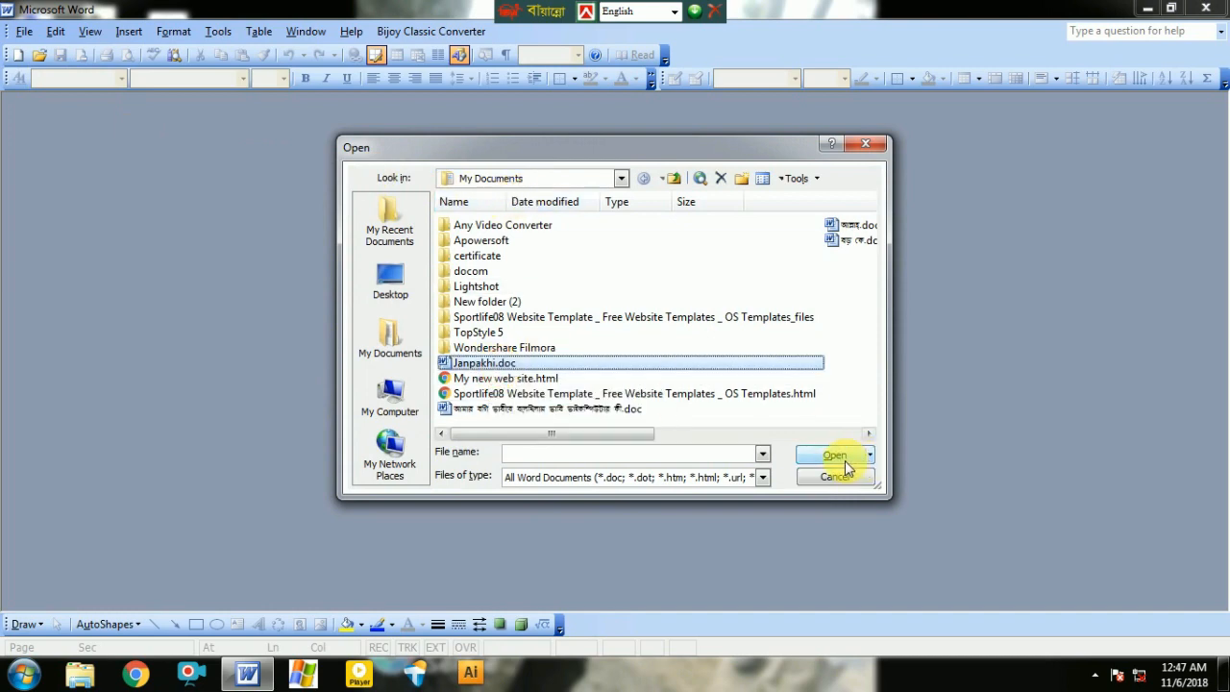
left_click(835, 456)
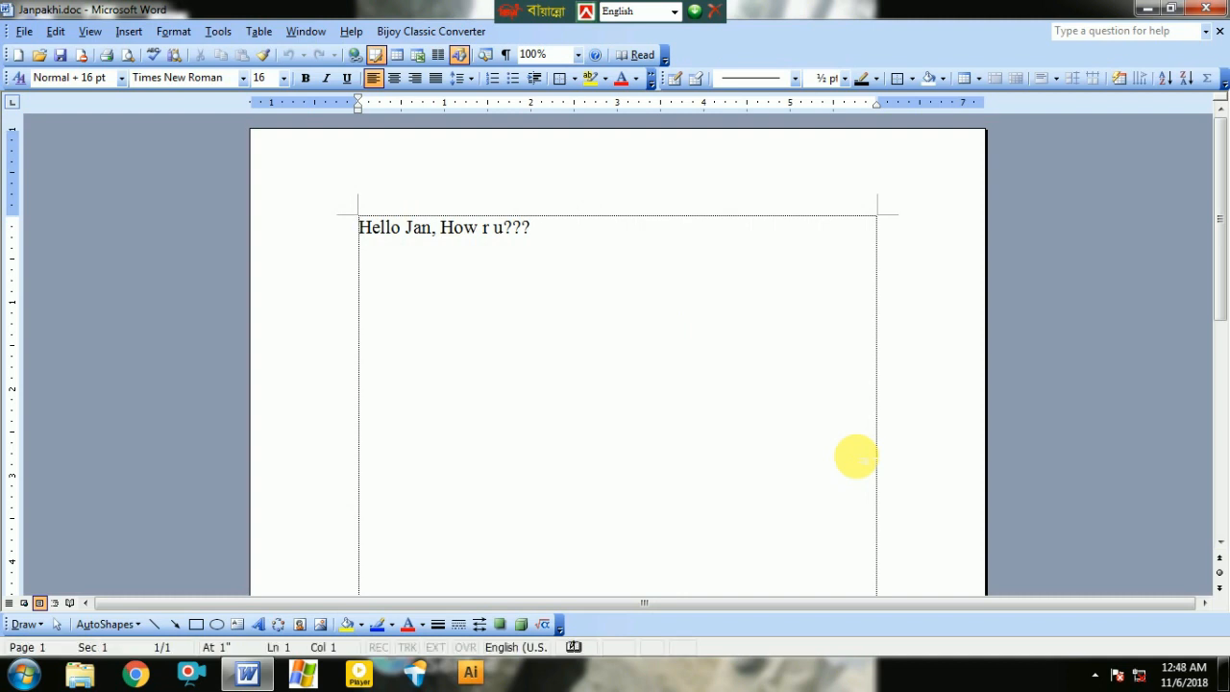
- Insert the speaker label "MS : " in front of the greeting on the first line
type("ME")
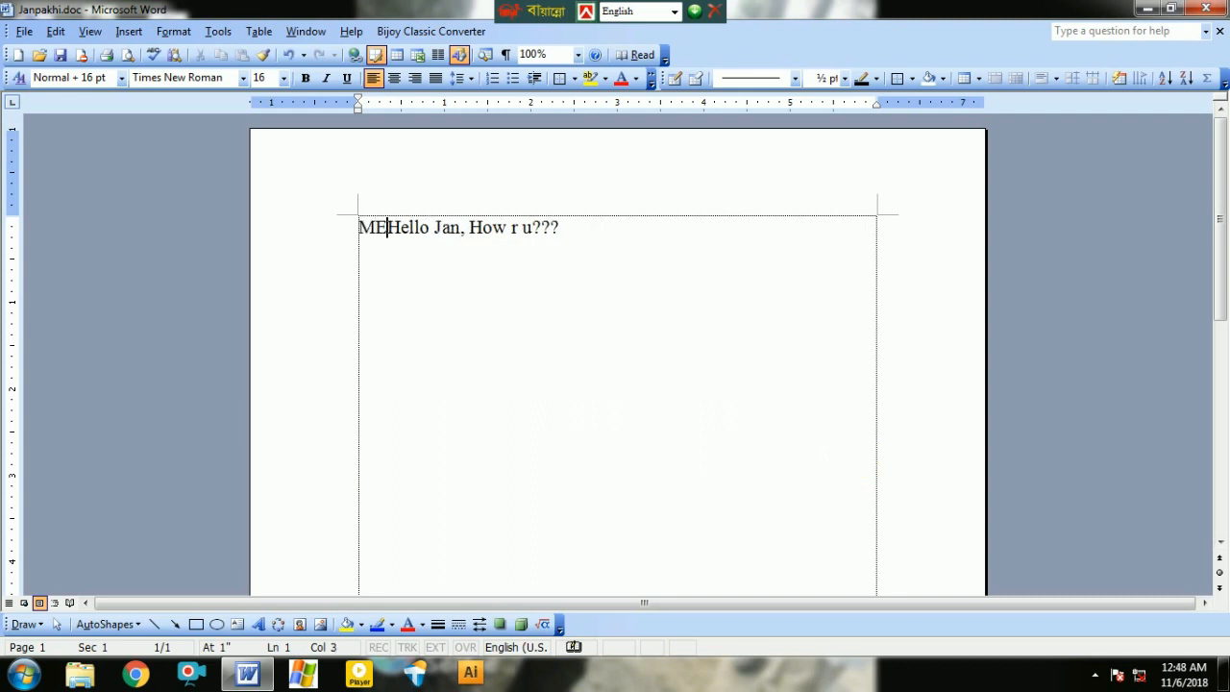
key("BackSpace")
key("BackSpace")
type("MS :")
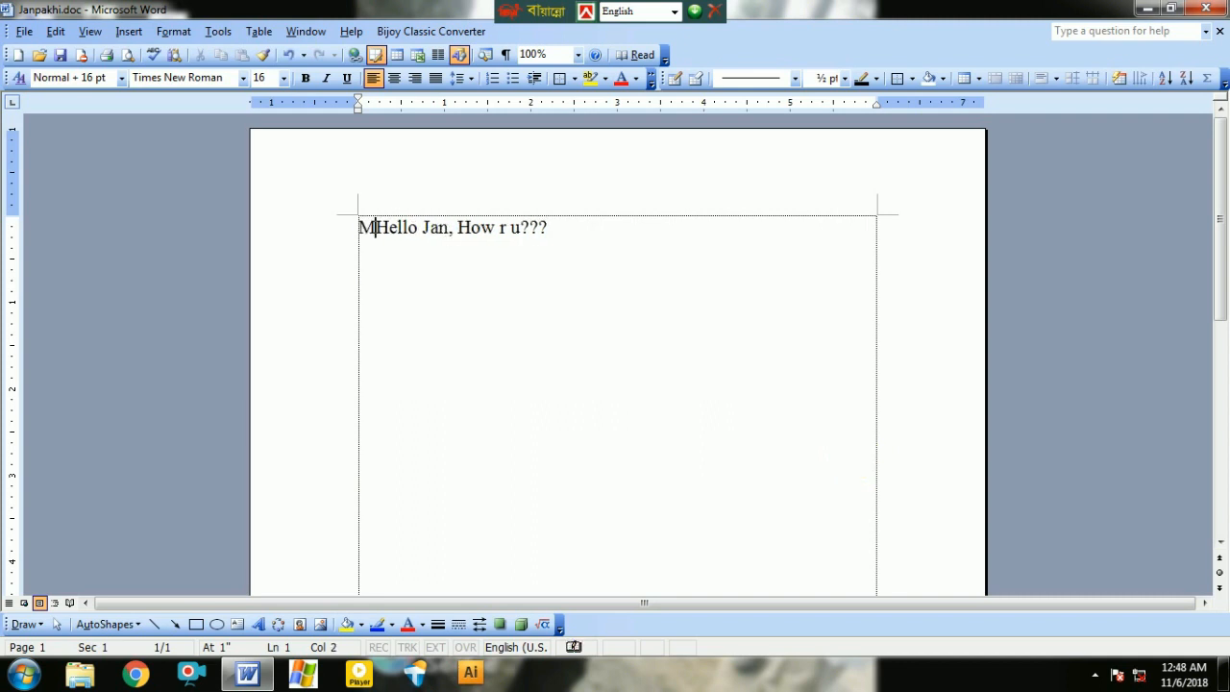
key("End")
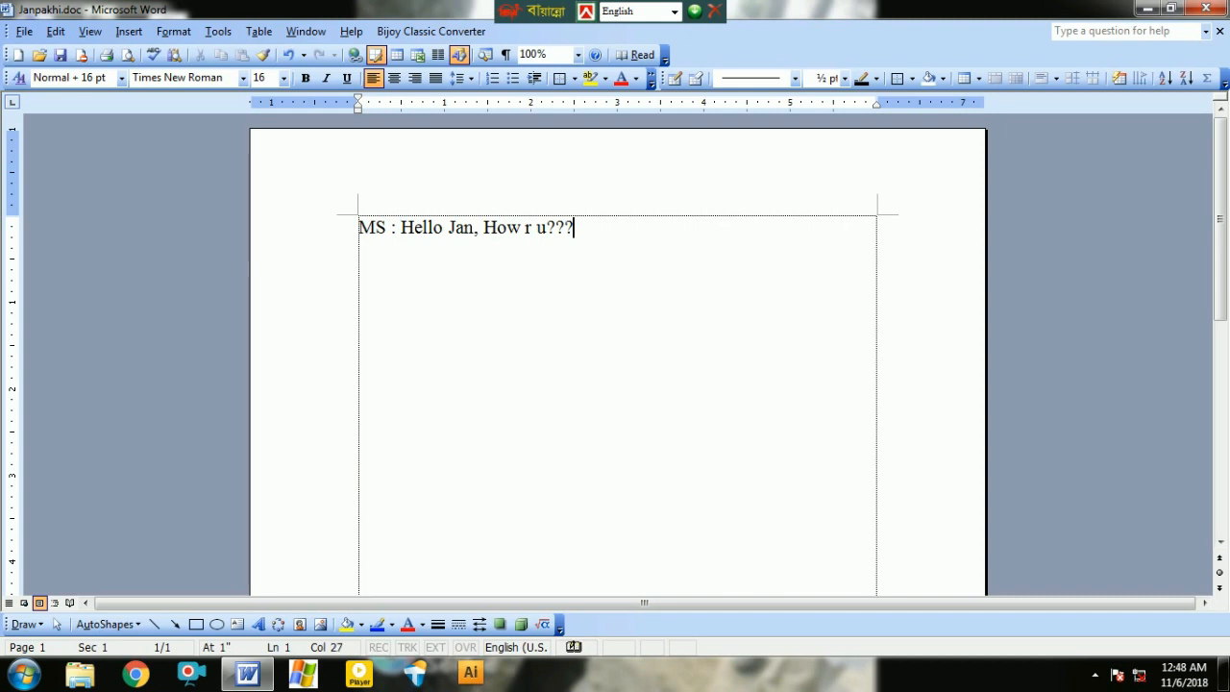
- Add the second speaker's labelled reply "Fine How r u?" and the line "MS : I am fine and u?" below the greeting
key("Return")
type("Toktoki:")
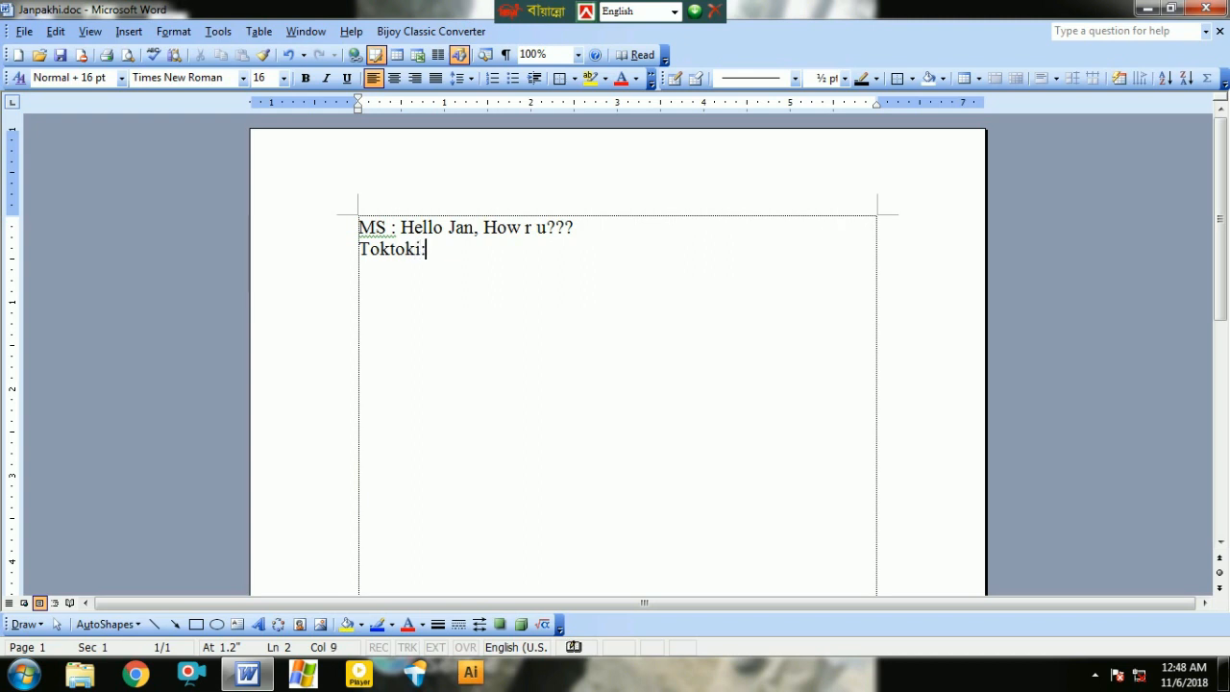
type(" Fine ")
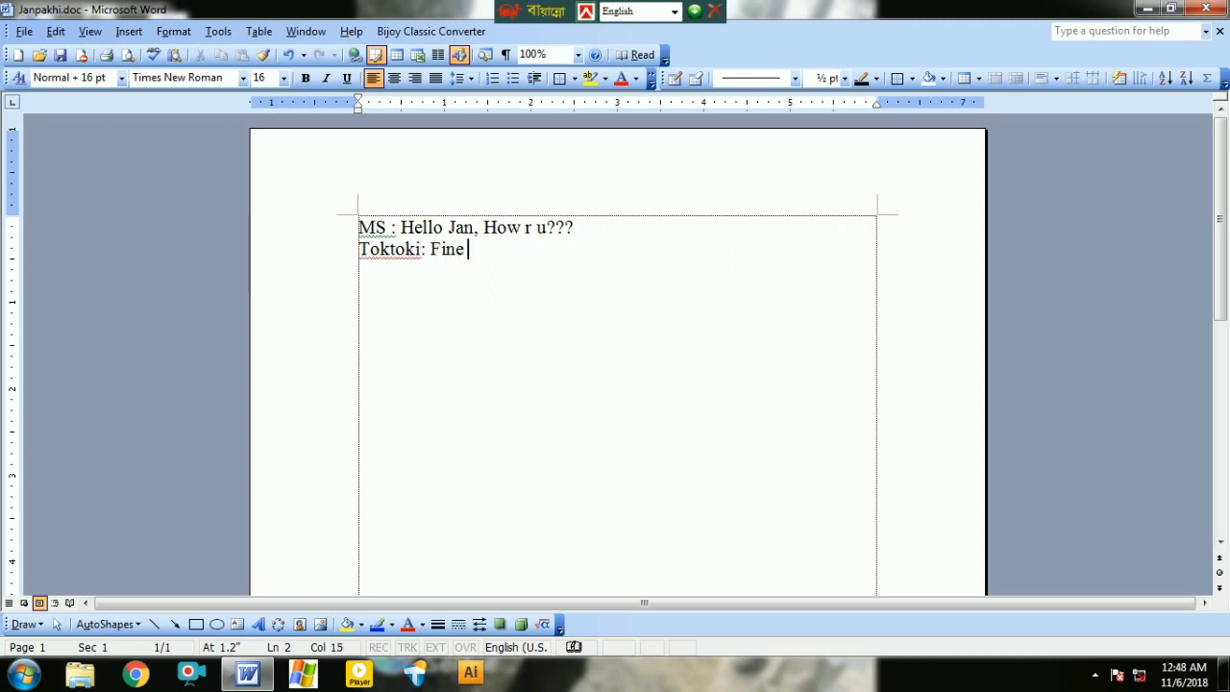
type("How r u?")
key("Return")
type("MS : ")
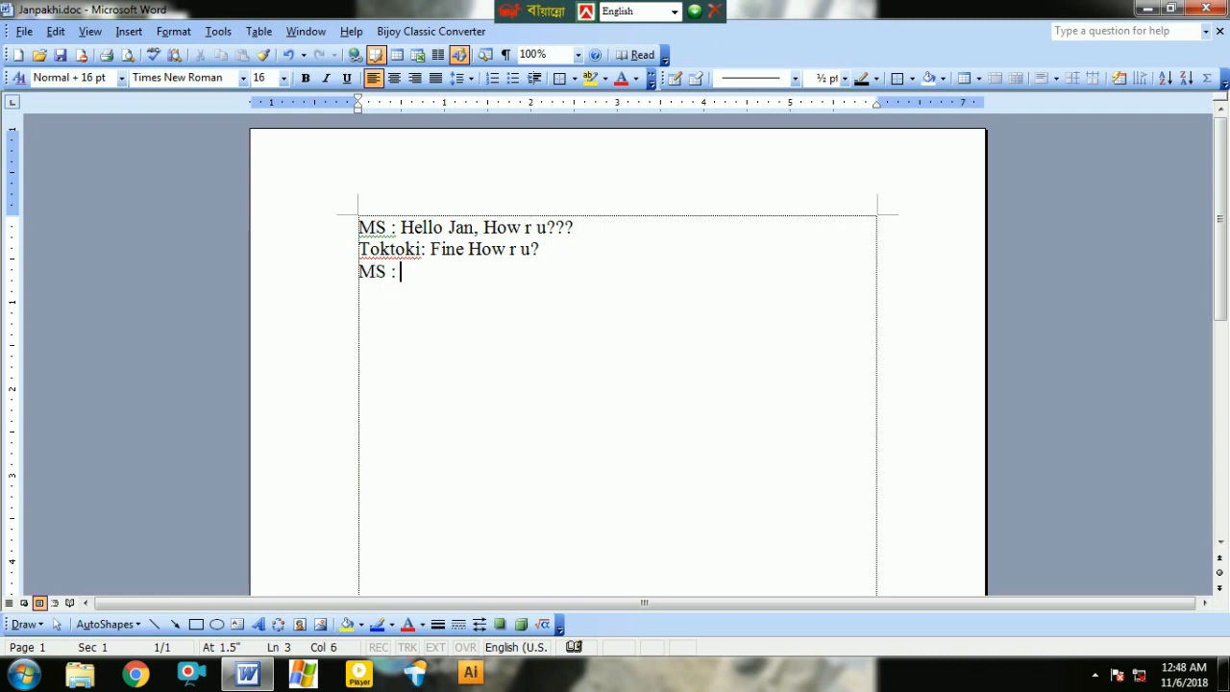
type("I am fine and u?")
key("Return")
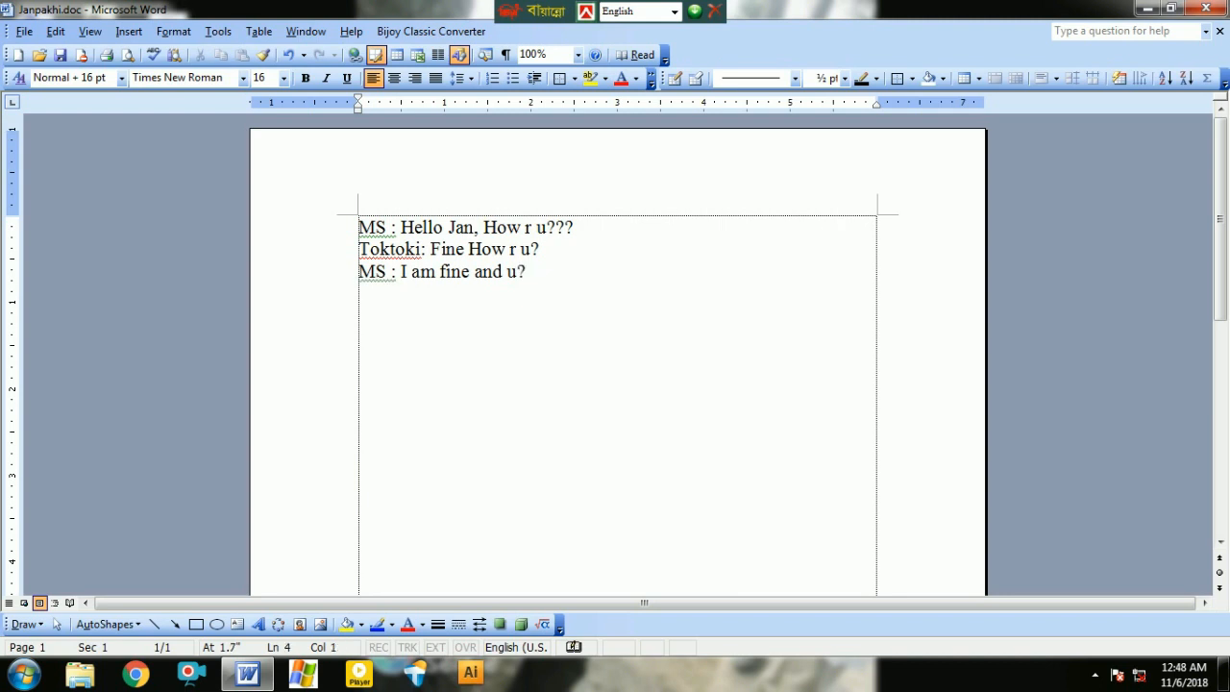
- Add the second speaker's labelled line "I need some money?" as the fourth line of the dialogue
type("M")
key("BackSpace")
type("Tpo")
key("BackSpace")
key("BackSpace")
type("oktoki")
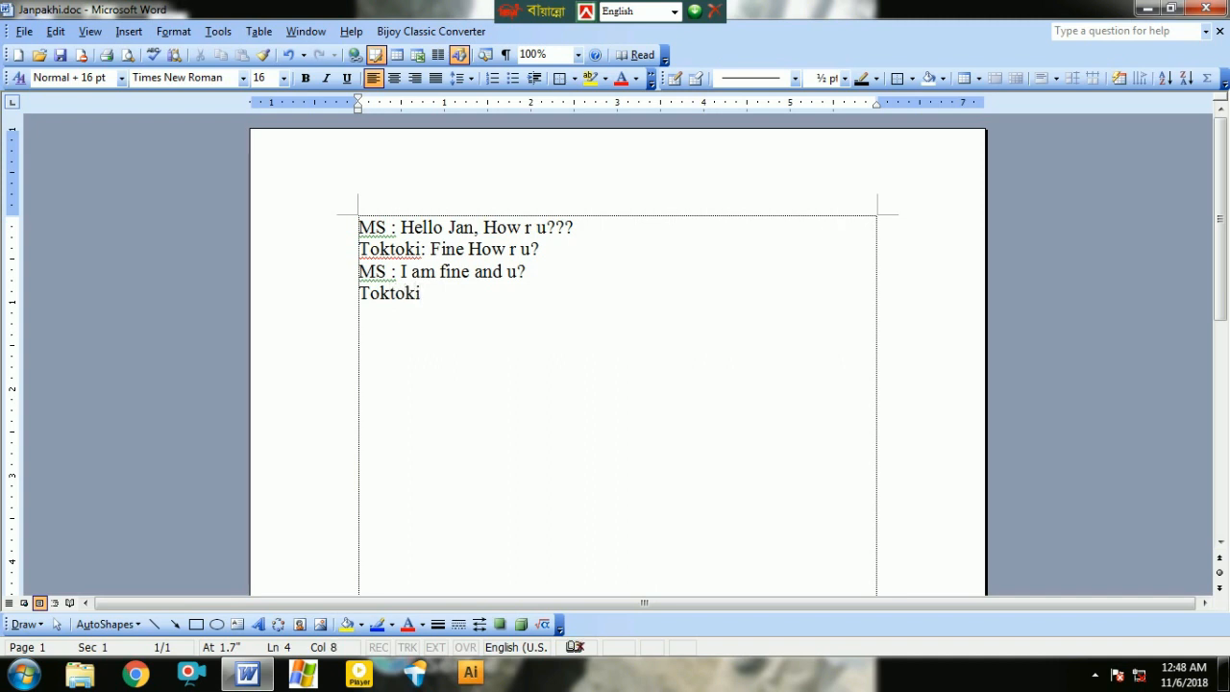
type(" : I need some money")
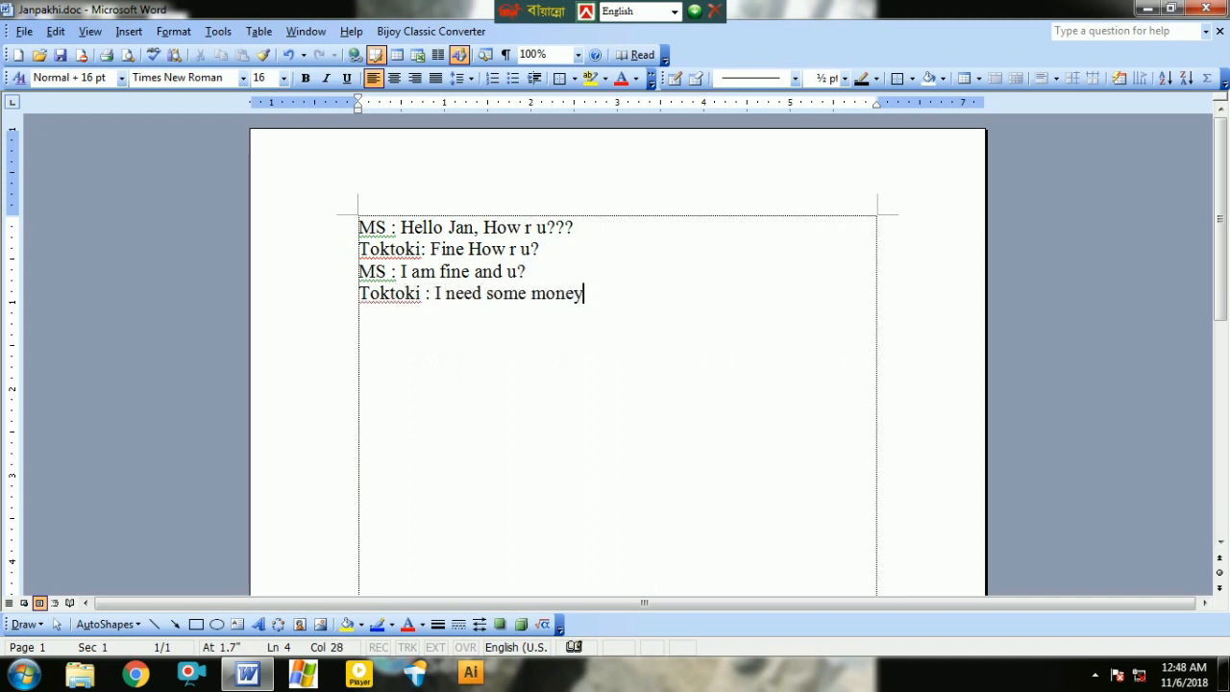
type("?")
key("Return")
- Add the reply "MS : Why? I have not enough Money?" as the fifth line of the dialogue
type("MS")
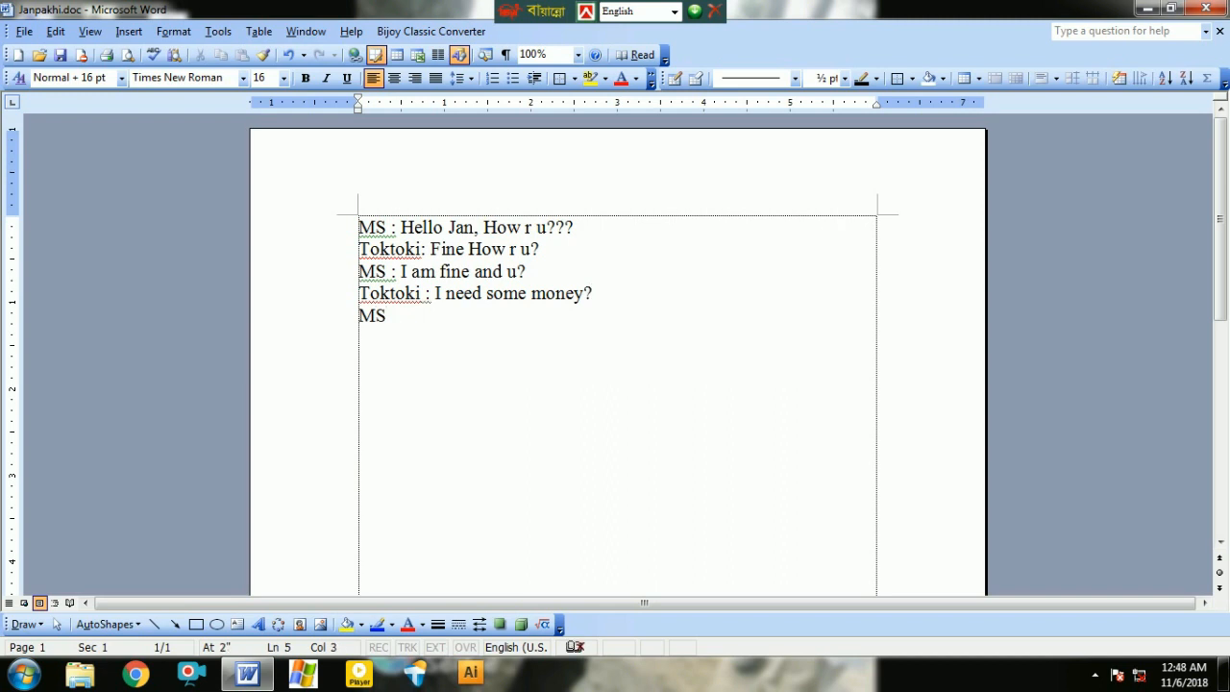
type(" : Why? I have n")
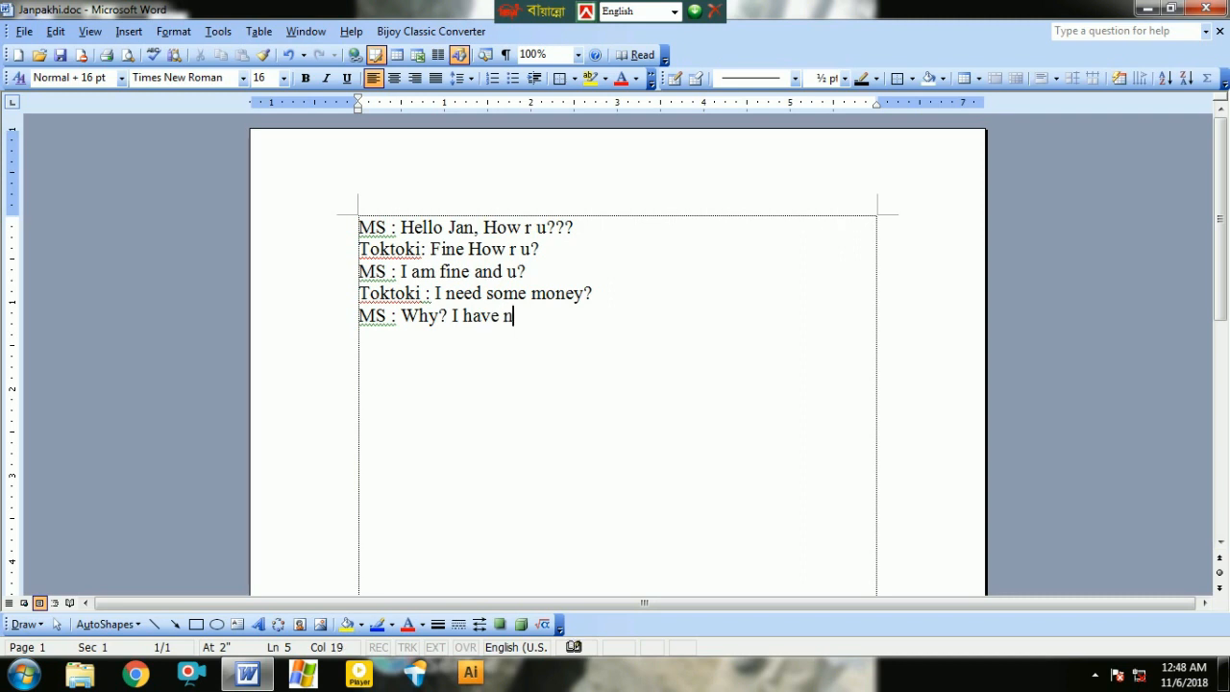
type("ot enou")
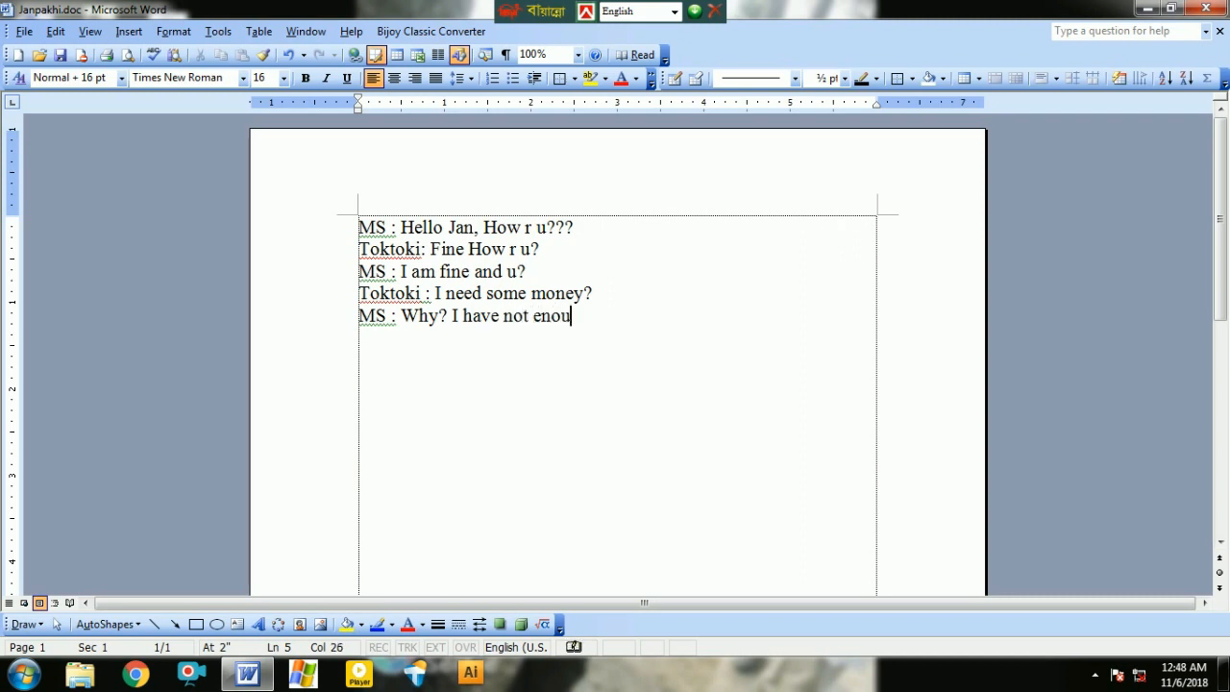
type("gh Money")
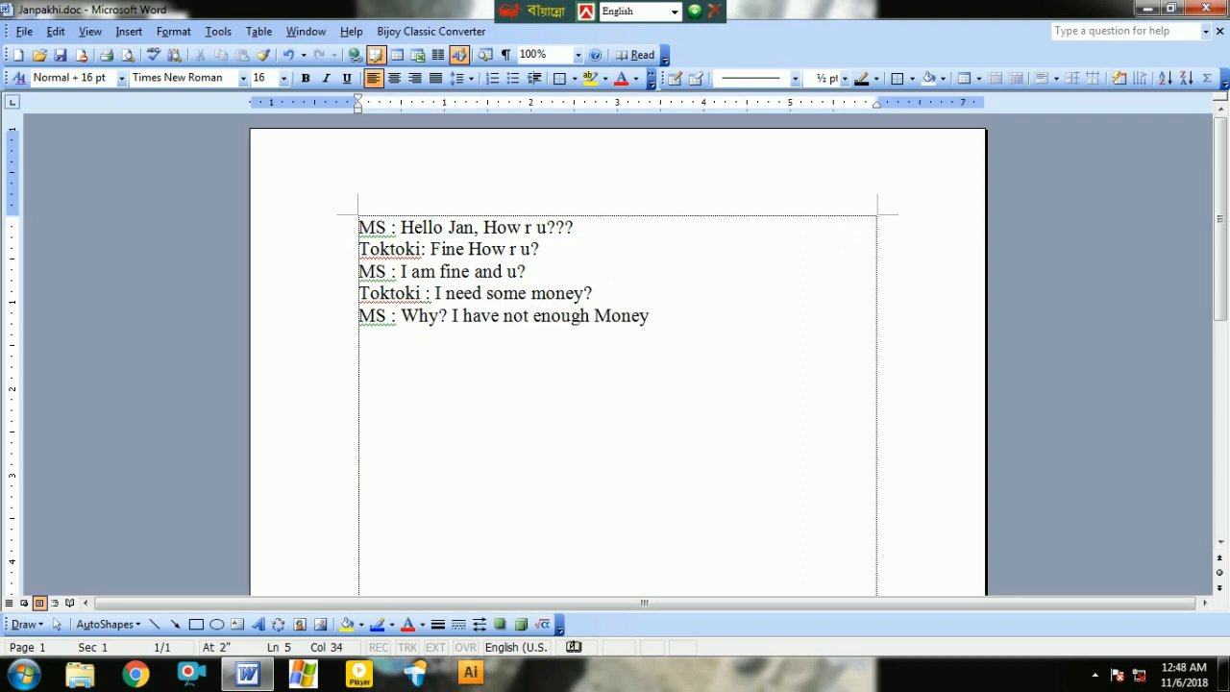
type("?")
key("Return")
- Add the second speaker's labelled closing line "Ummmm.... I hate u. Breakup." at the end of the dialogue
type("tT")
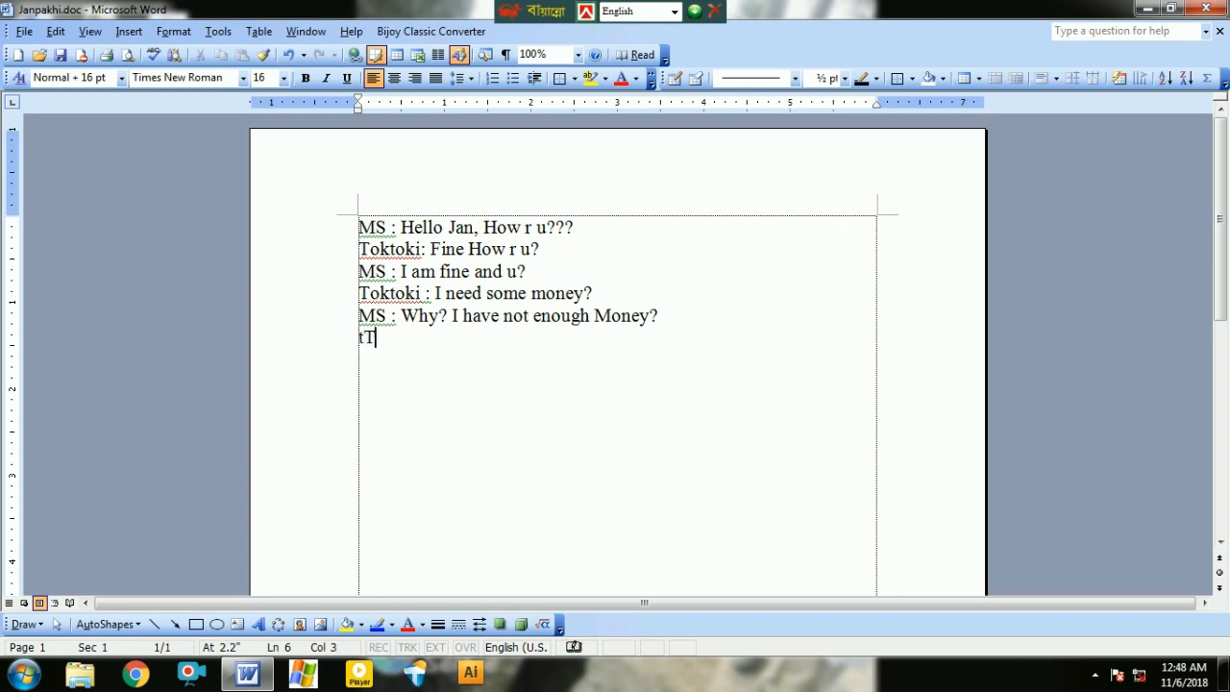
key("BackSpace")
key("BackSpace")
type("Toktoki :")
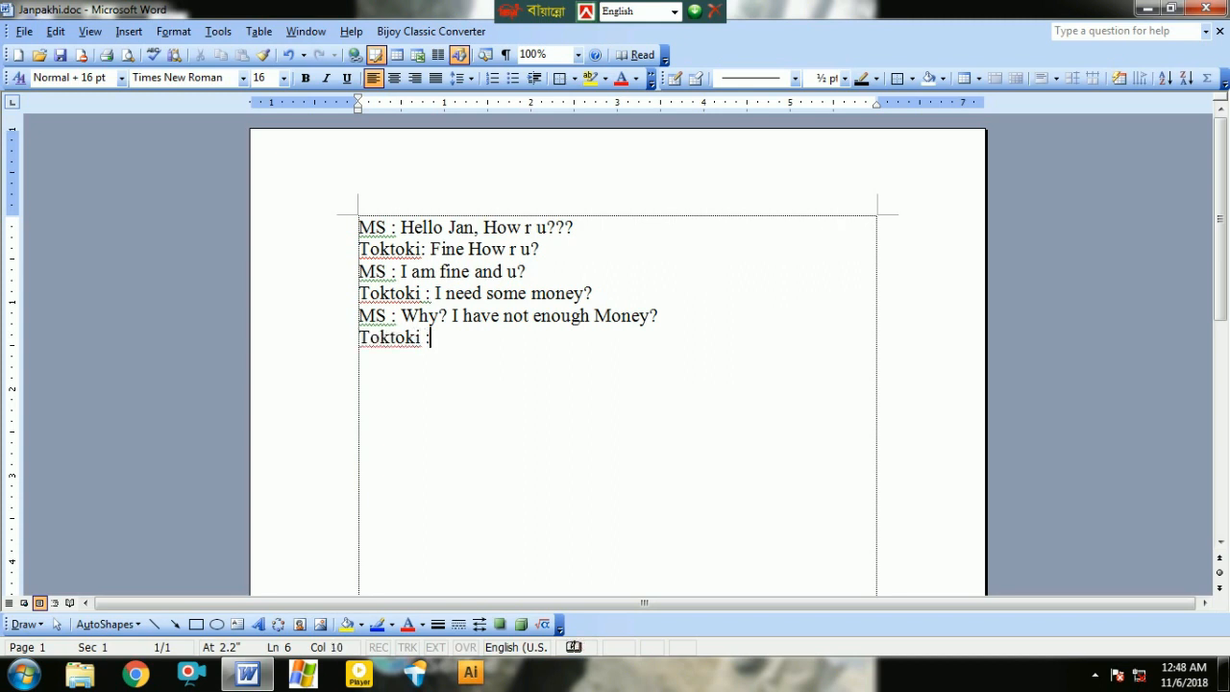
type(" Ummmm")
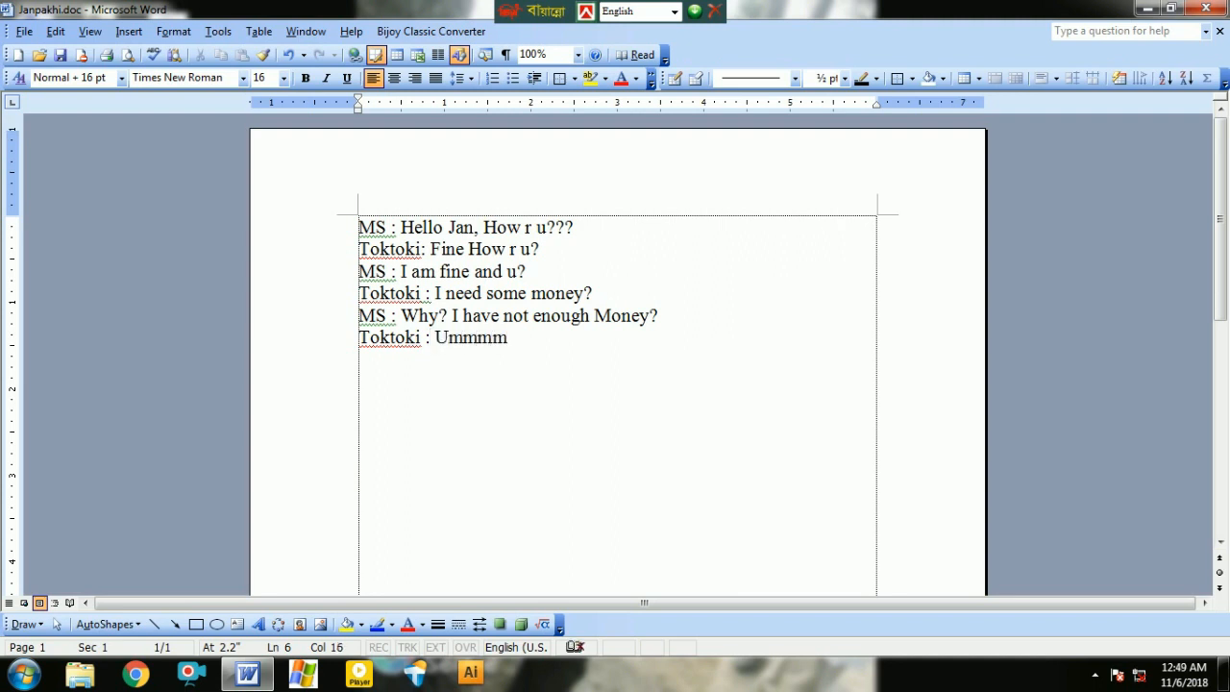
type("....")
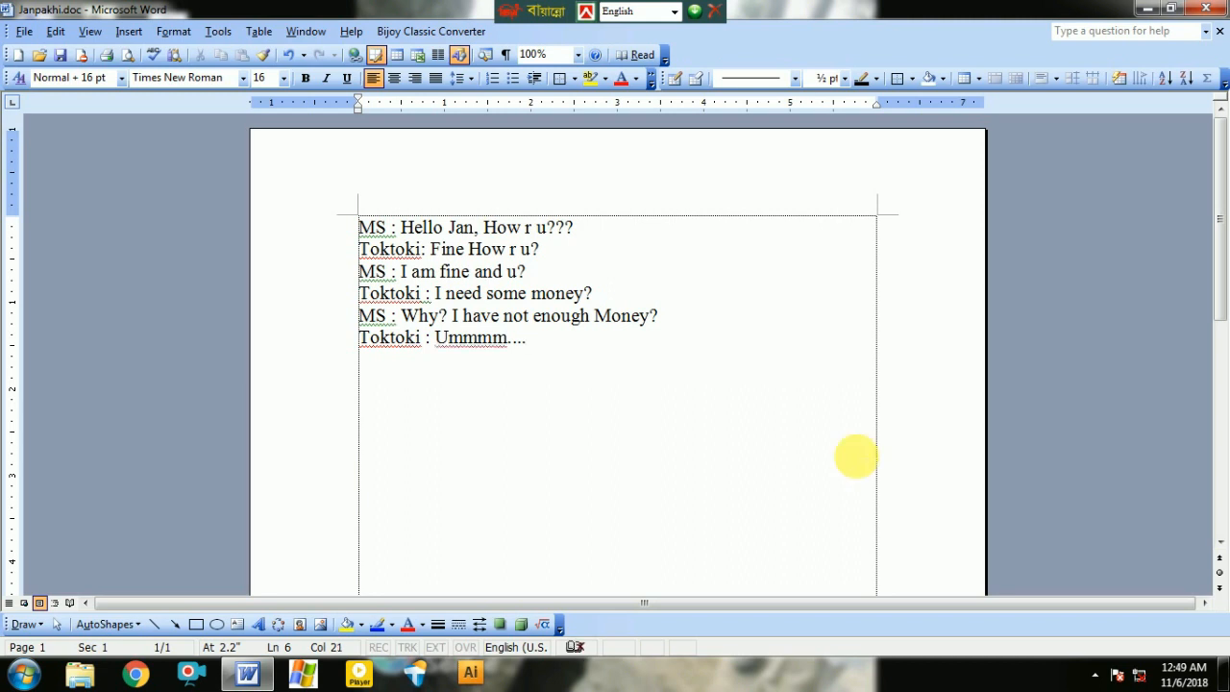
type(" I hav")
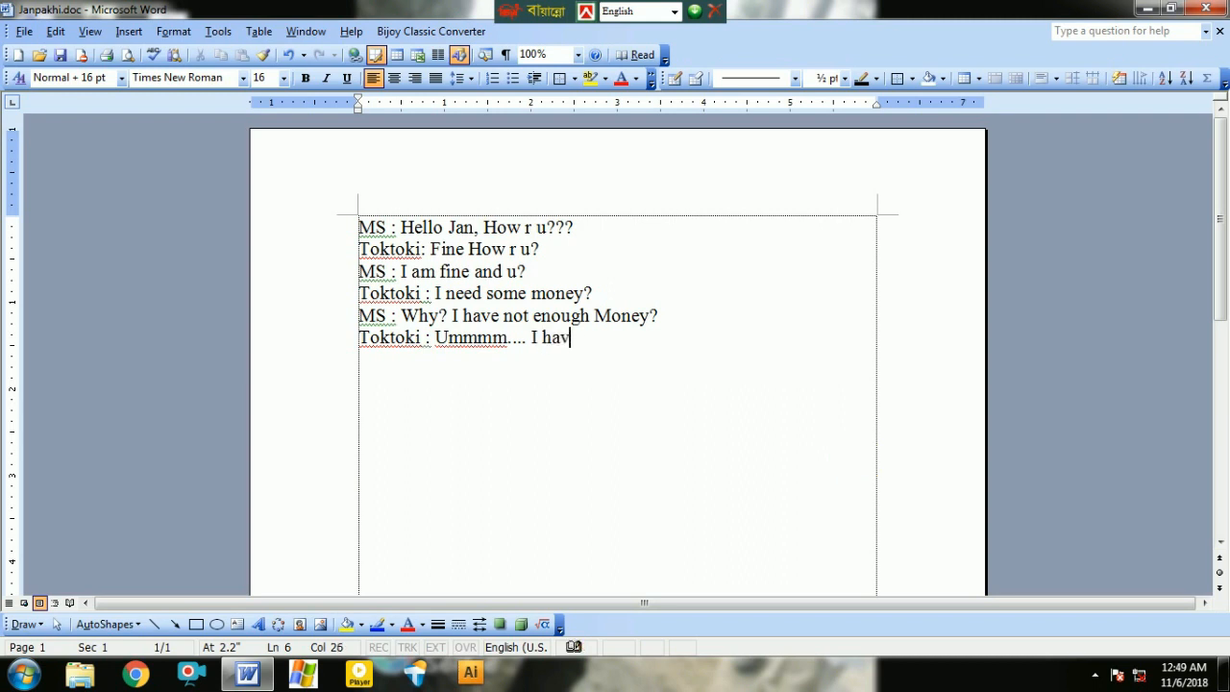
key("BackSpace")
key("BackSpace")
type("ate H")
key("BackSpace")
type("u. Breaku")
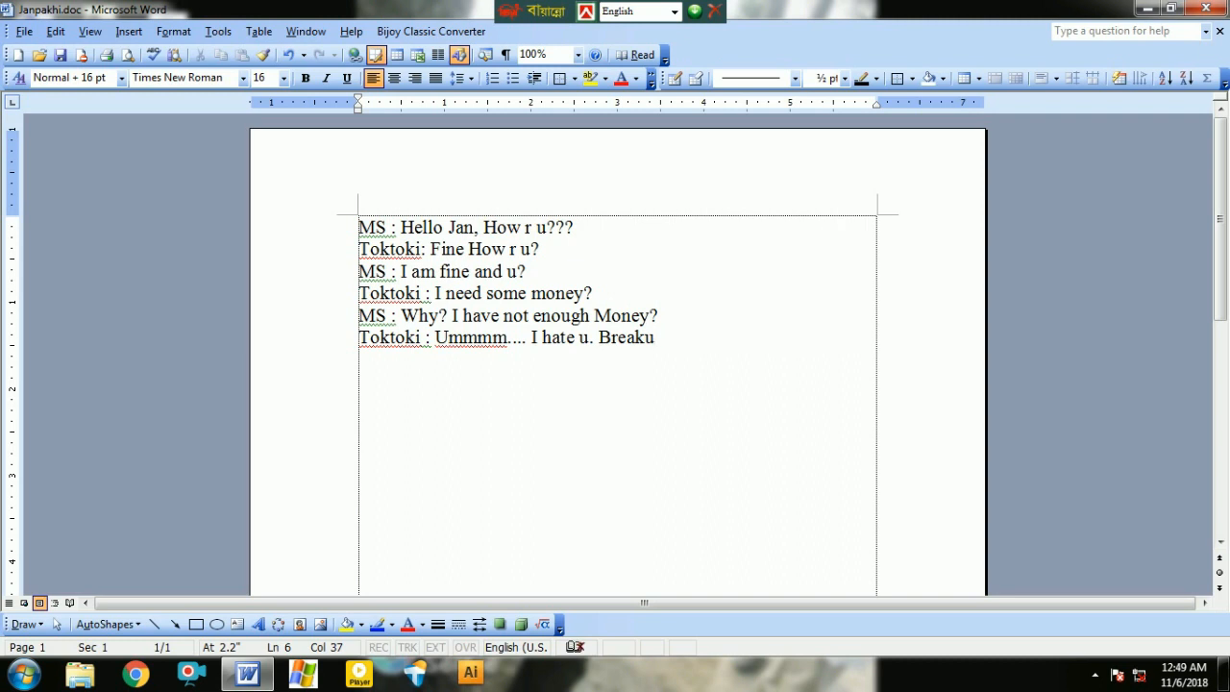
type("p.")
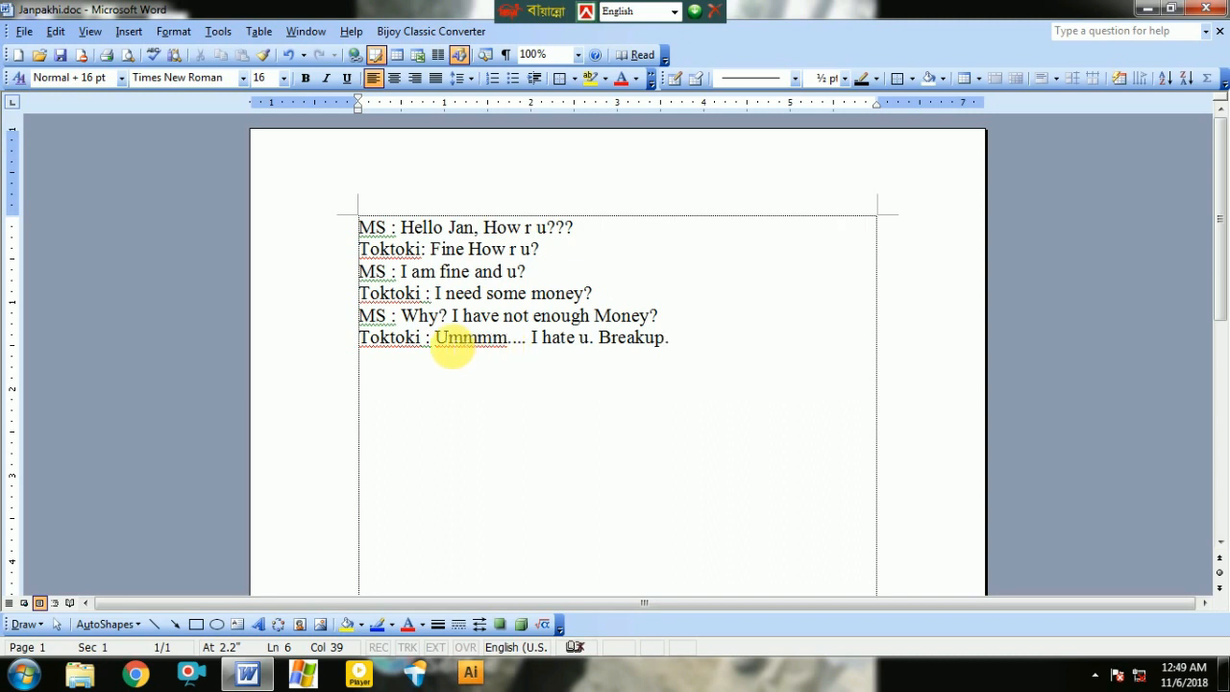
- Close Janpakhi.doc and create a new blank document
left_click(26, 32)
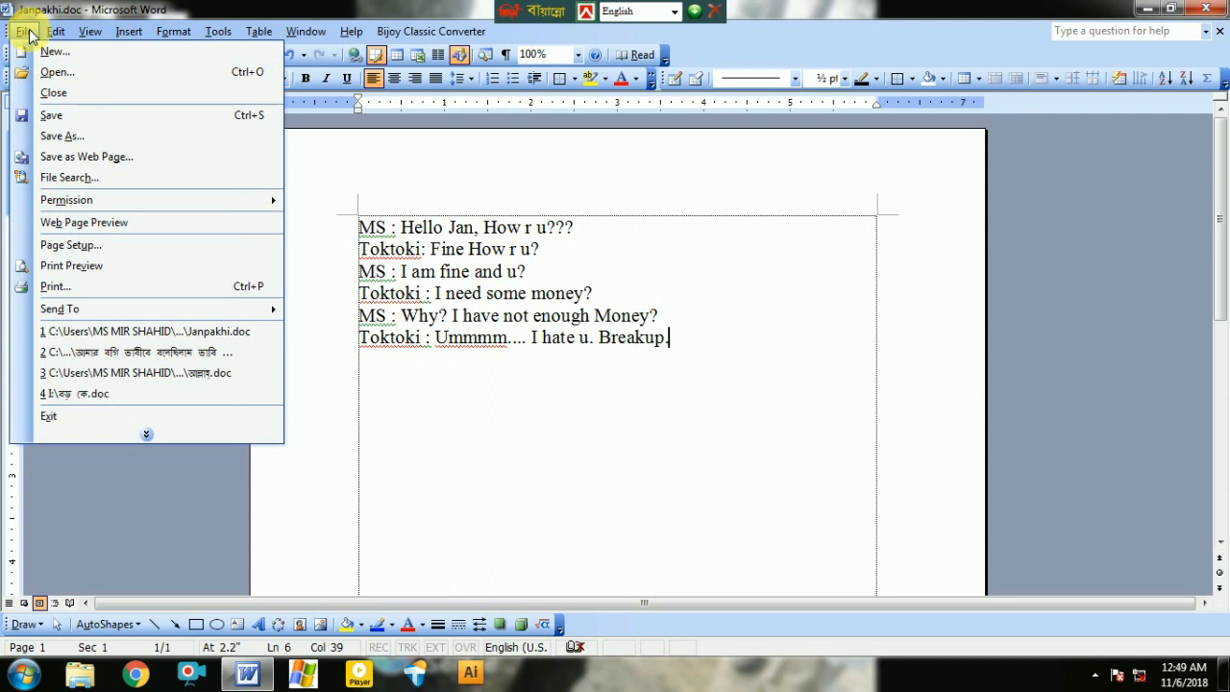
left_click(53, 96)
left_click(26, 35)
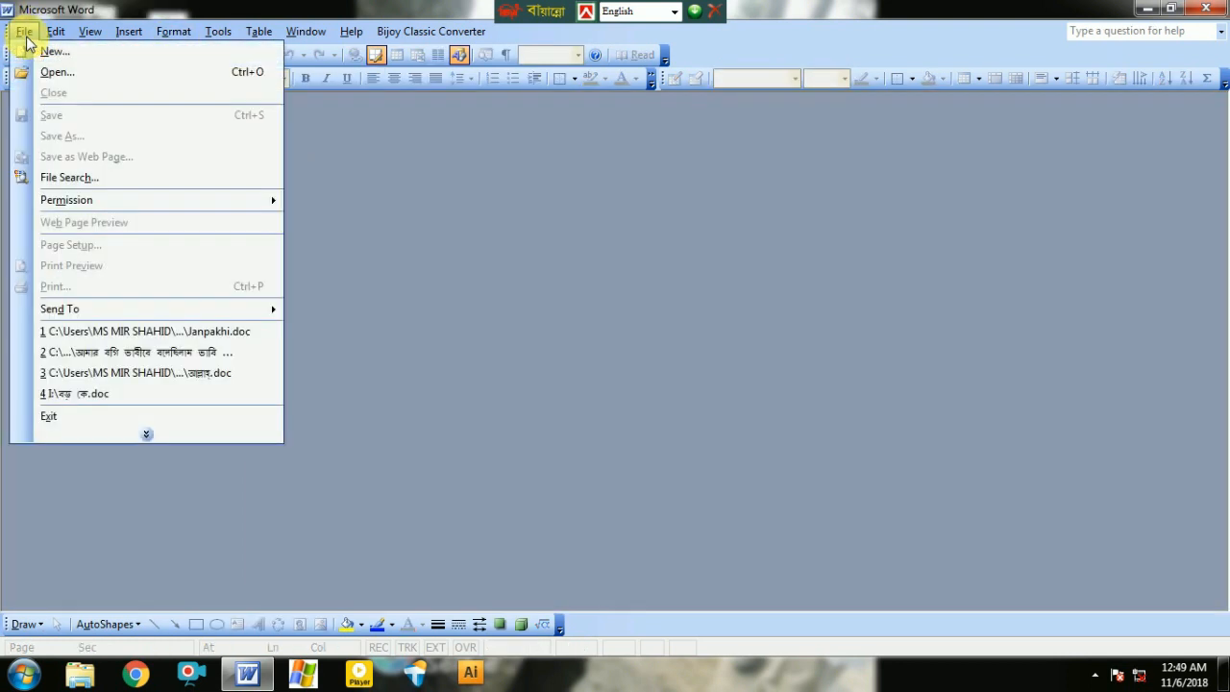
left_click(52, 52)
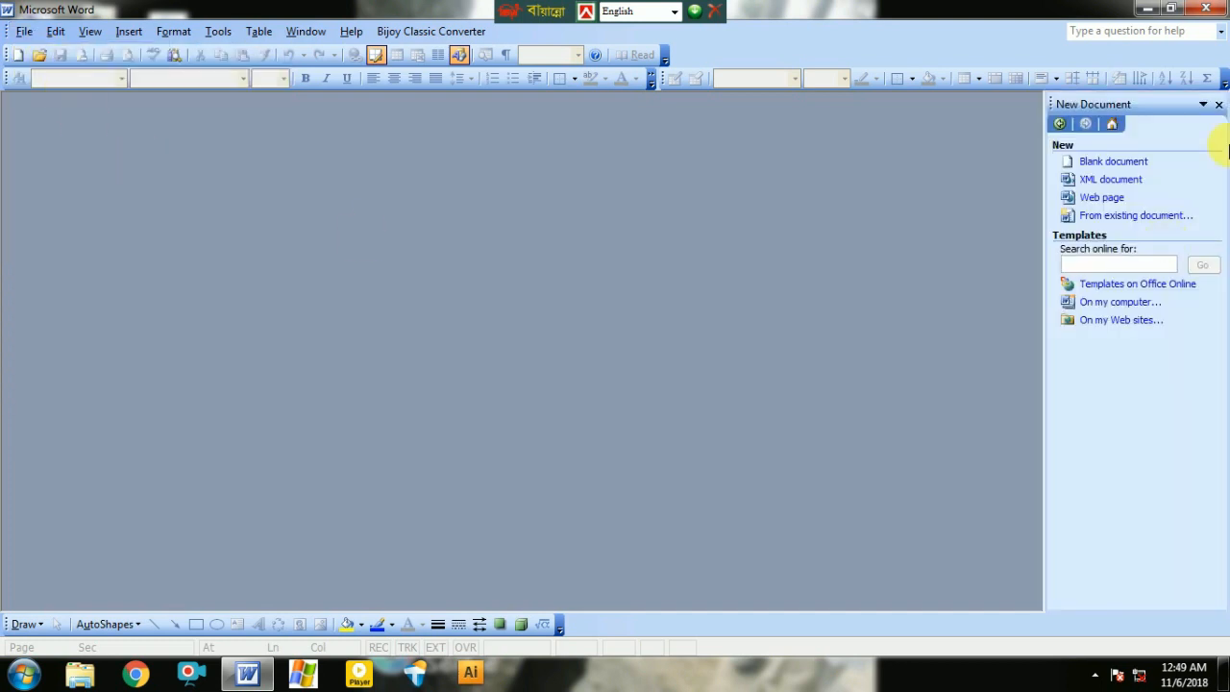
left_click(1140, 169)
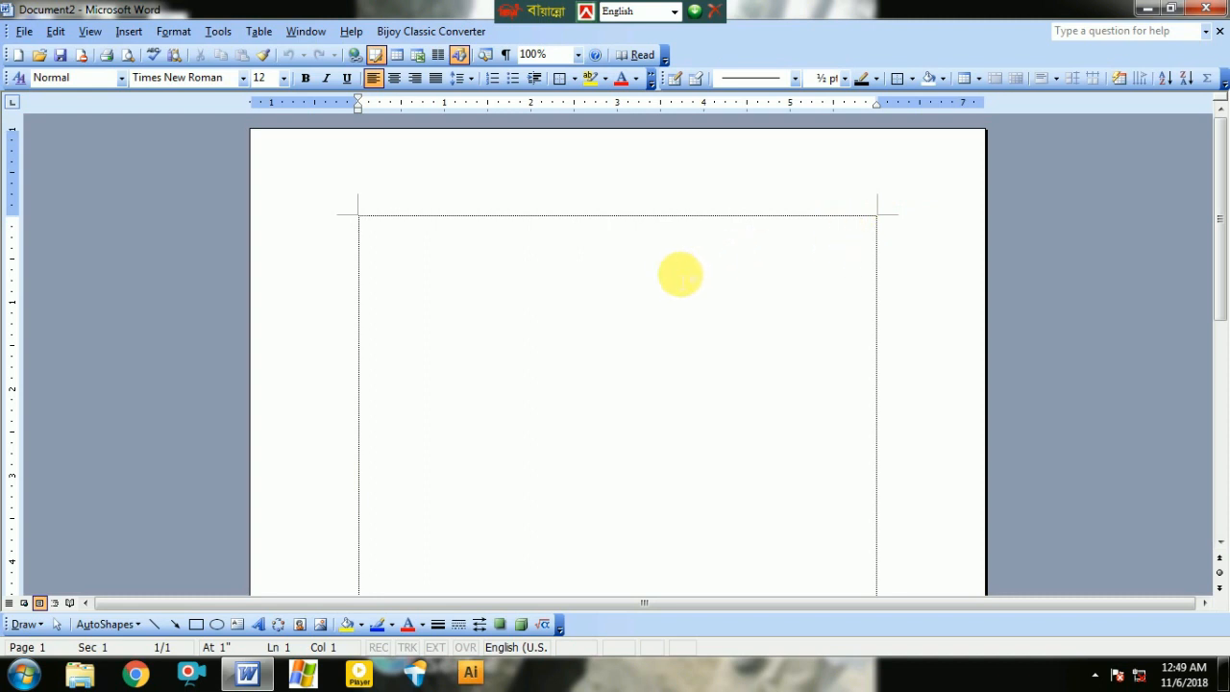
- Switch the keyboard to Bangla Unicode and write the salutation "প্রিয় চিকুনগুনিয়া শালিকা", followed by an empty line
scroll(456, 240, "up", 4)
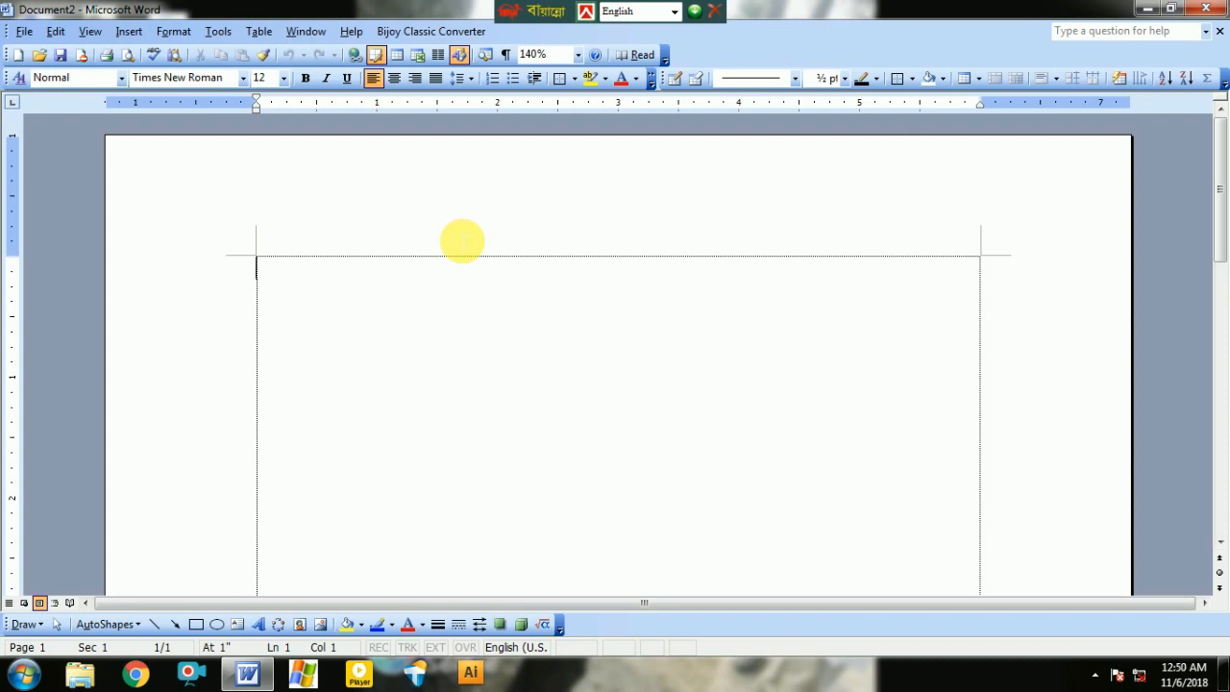
key("ctrl+alt+b")
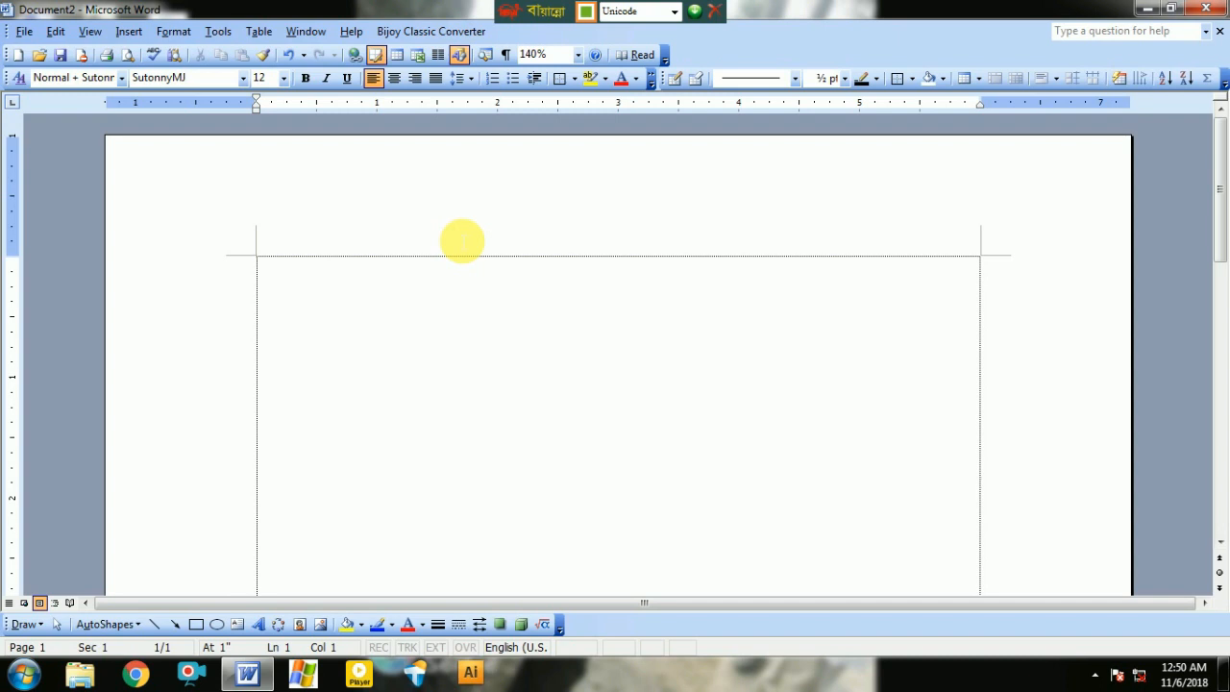
type("প্রিয়")
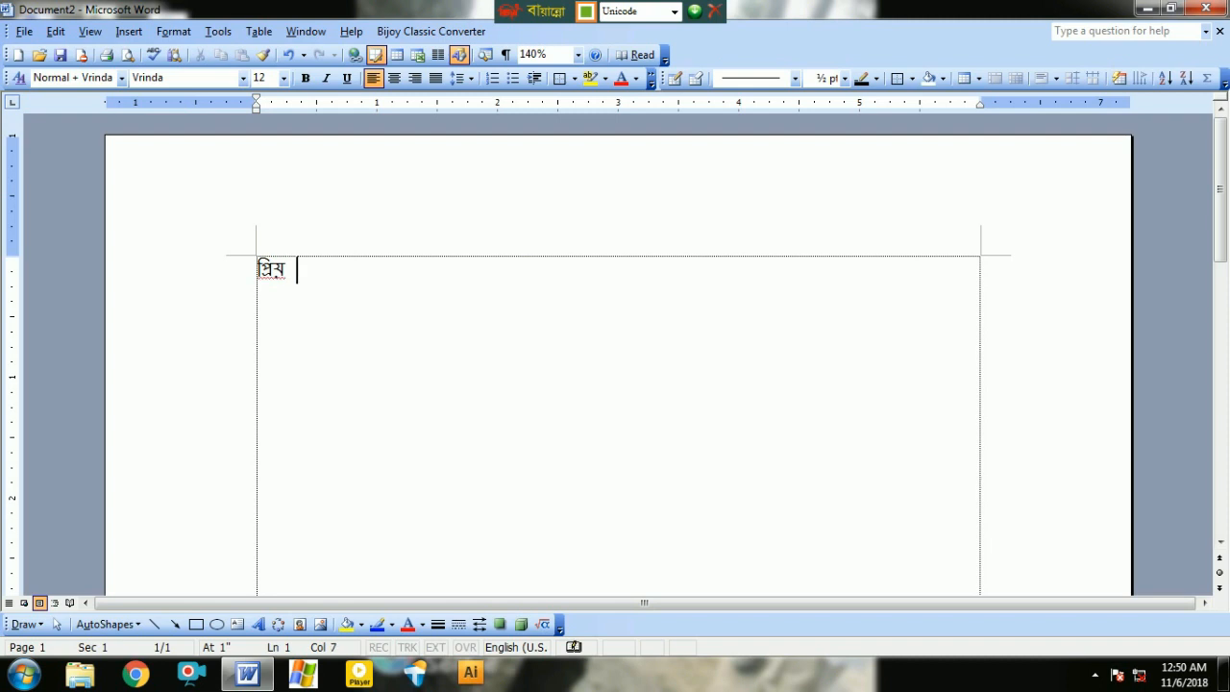
type(" চিকুনগুনি")
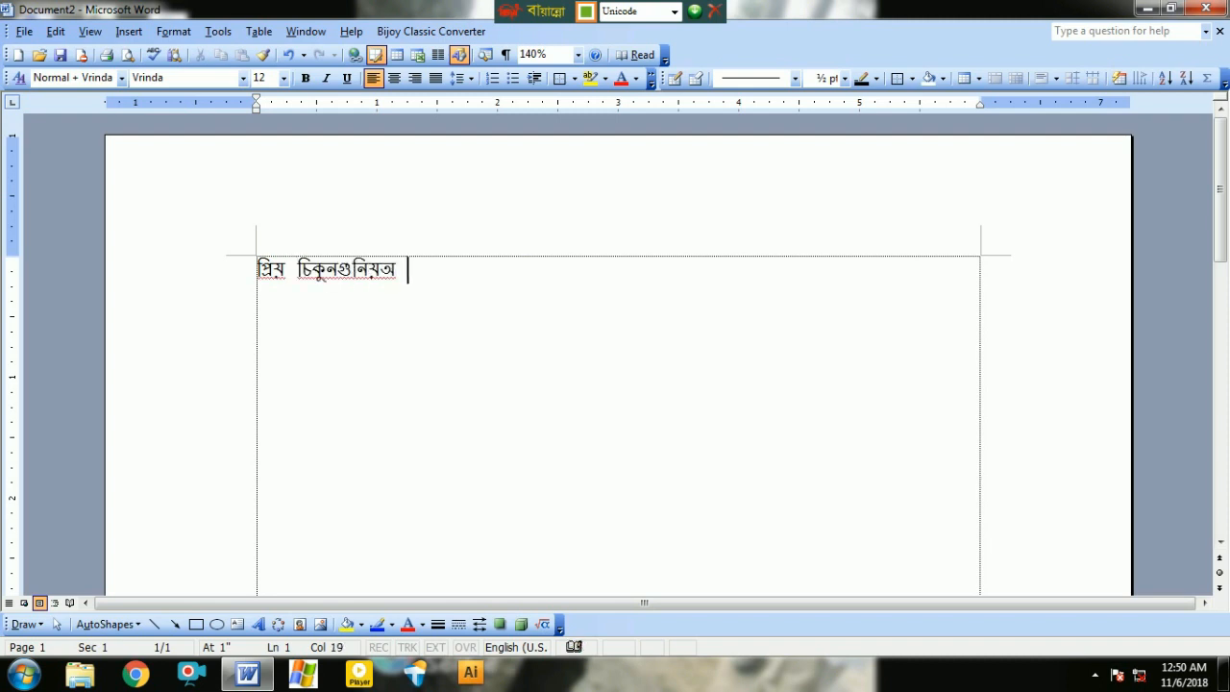
type("য়া শালিকা")
key("Return")
key("Return")
- Write the letter's opening sentence "আশা করি তুমি ভালো আছো।" below the salutation
type("আশা করি তুমি ভালো")
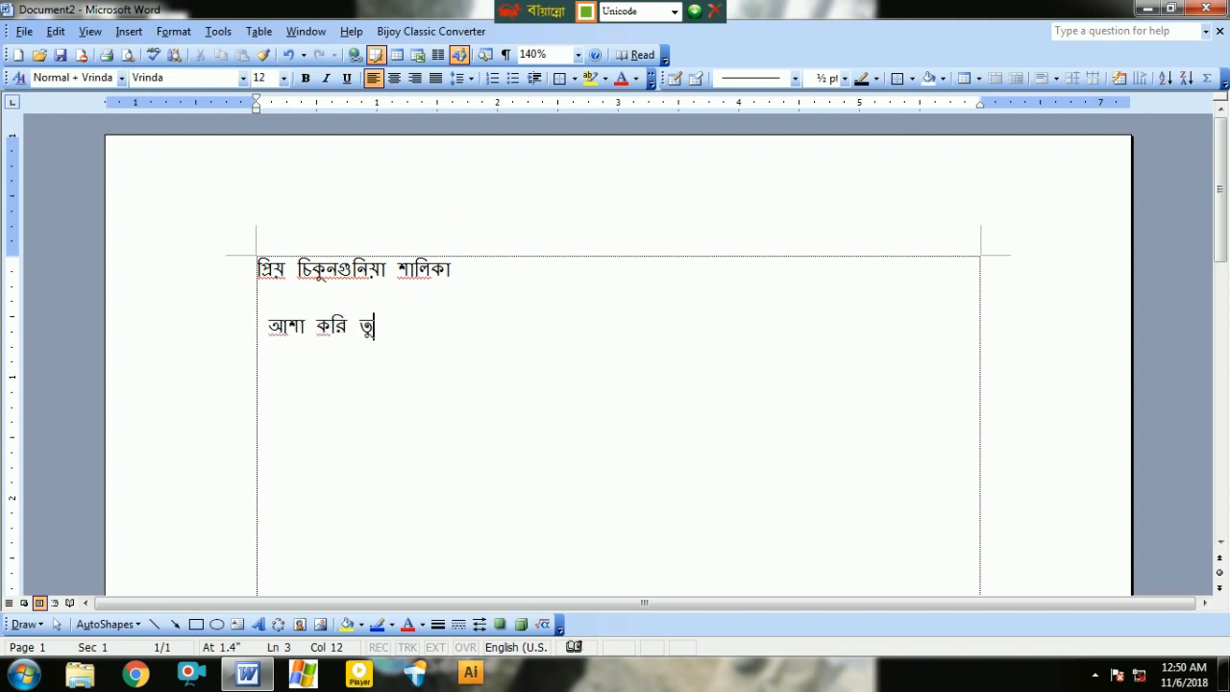
key("BackSpace")
key("BackSpace")
type("লো আ")
type("ছো। ")
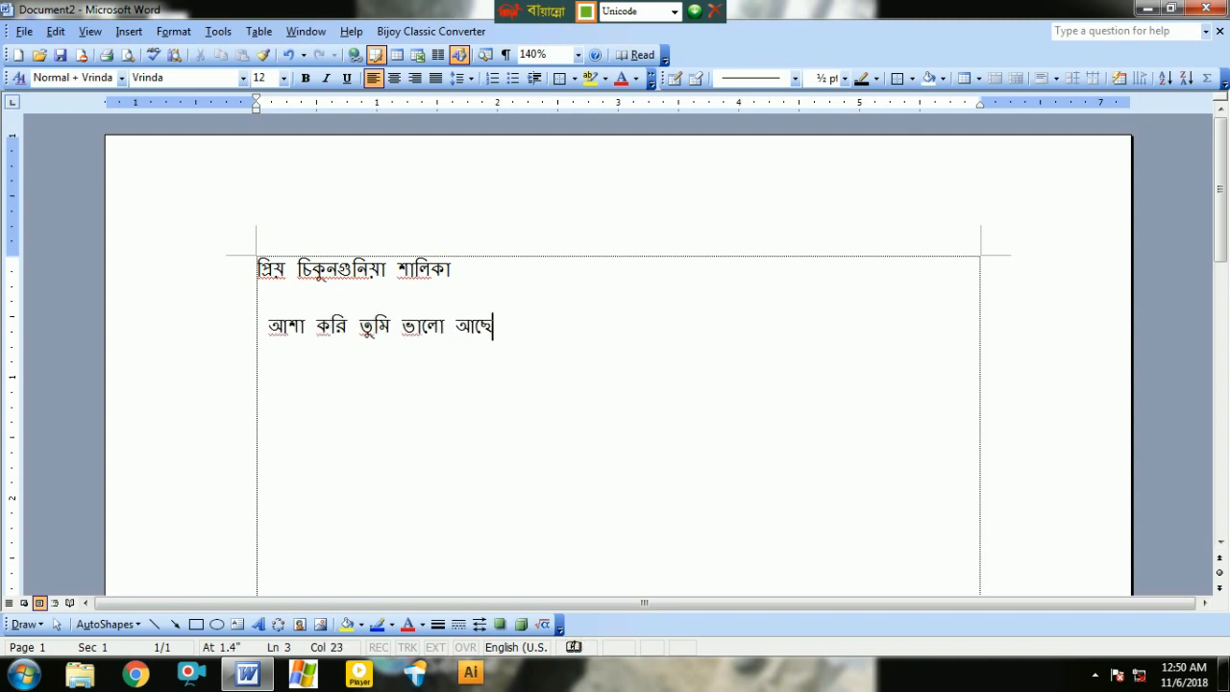
- Continue the same line with the sentence "আমিও ভালো আছি।"
type("আমিও ")
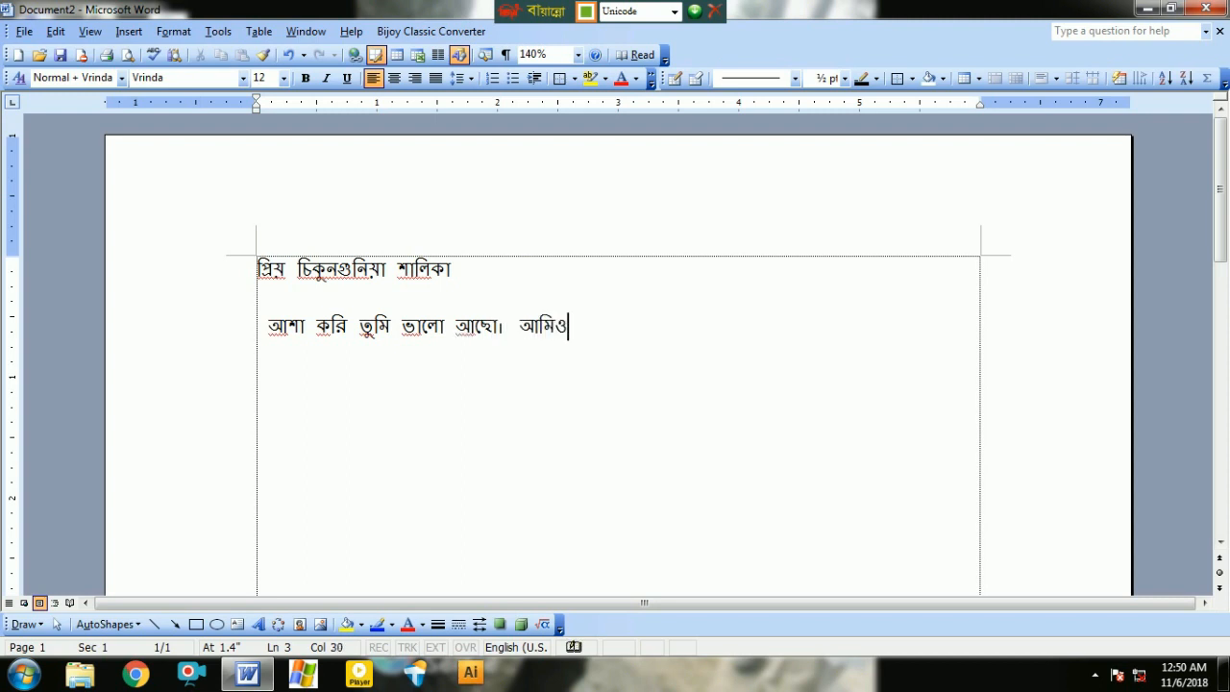
type("তোমা")
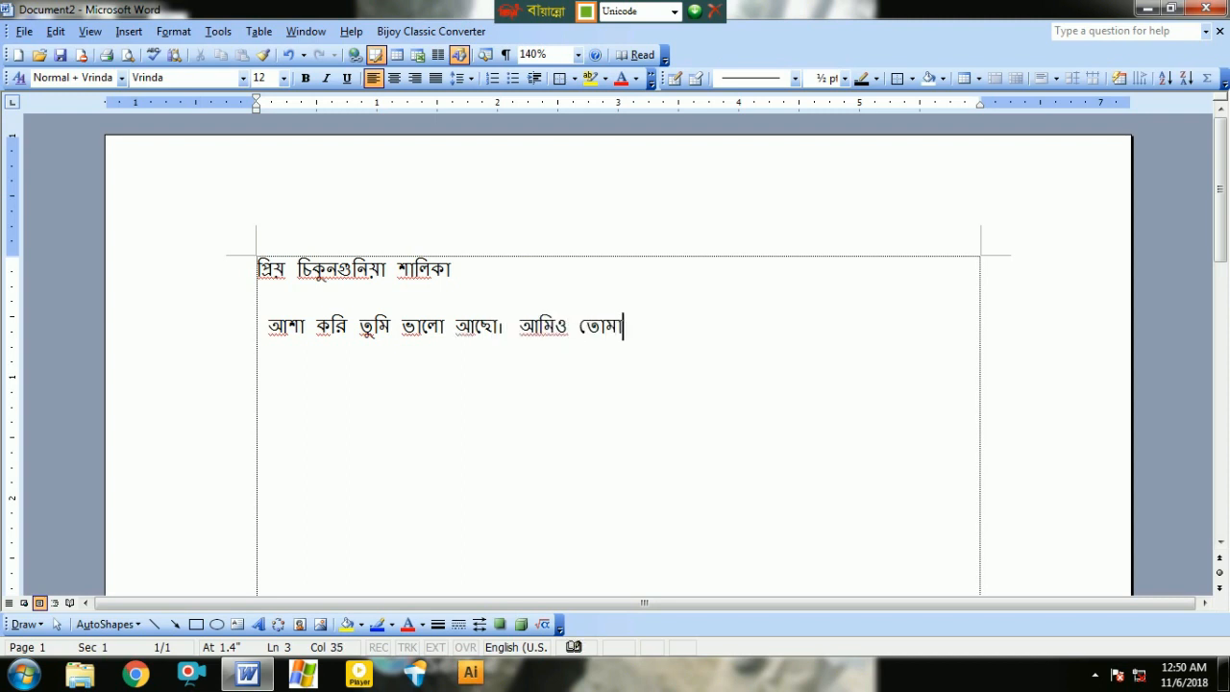
key("BackSpace")
key("BackSpace")
key("BackSpace")
key("BackSpace")
type("ভালো আছি।")
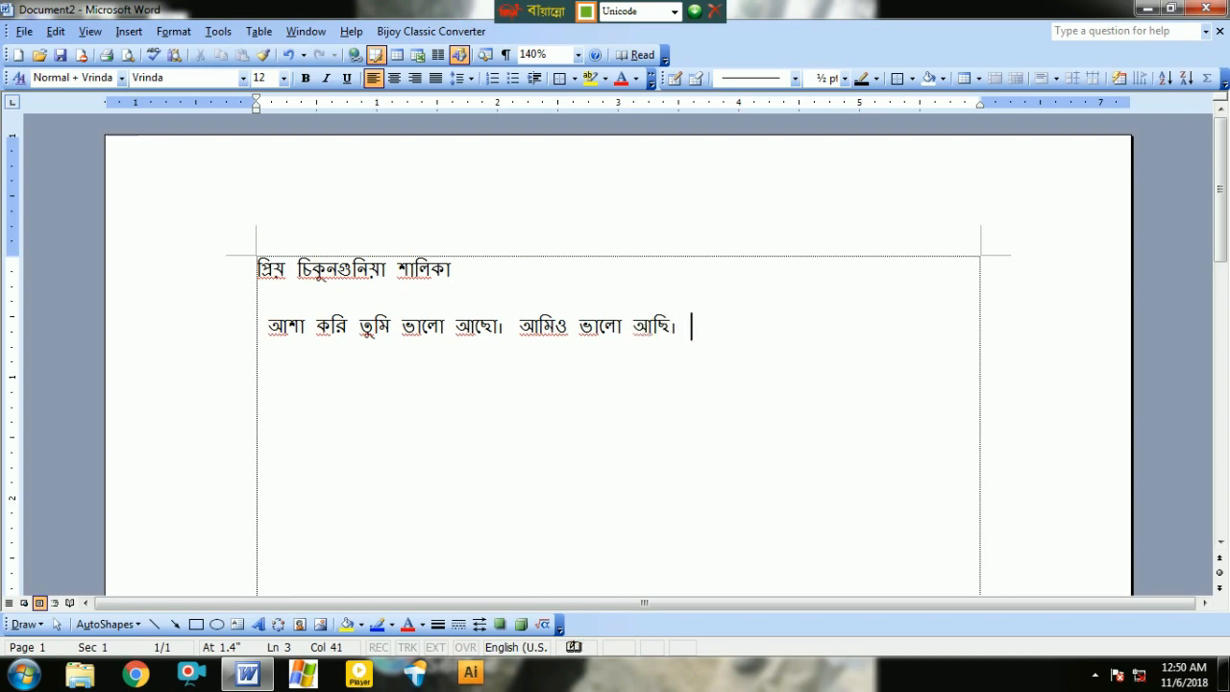
- Save the Bangla letter in My Documents as a Word document under the suggested name প্রিয় চিকুনগুনিয়া শালিকা.doc
left_click(24, 31)
left_click(77, 115)
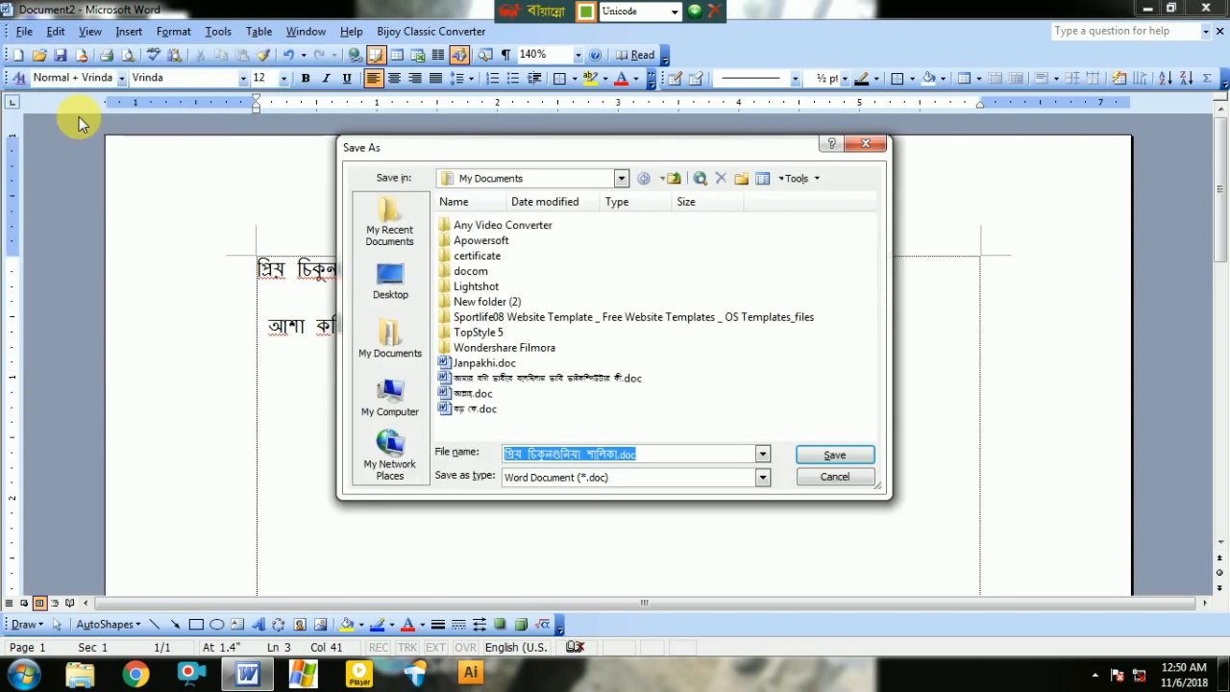
left_click(834, 455)
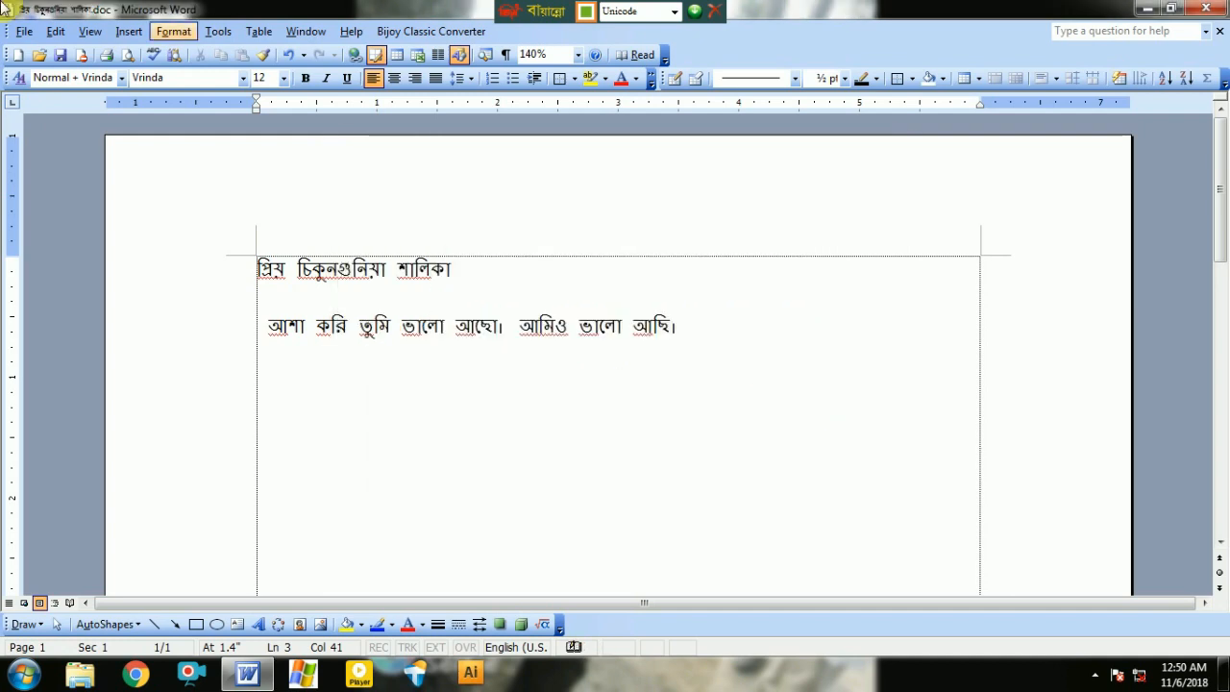
- Open Janpakhi.doc from My Documents
left_click(24, 31)
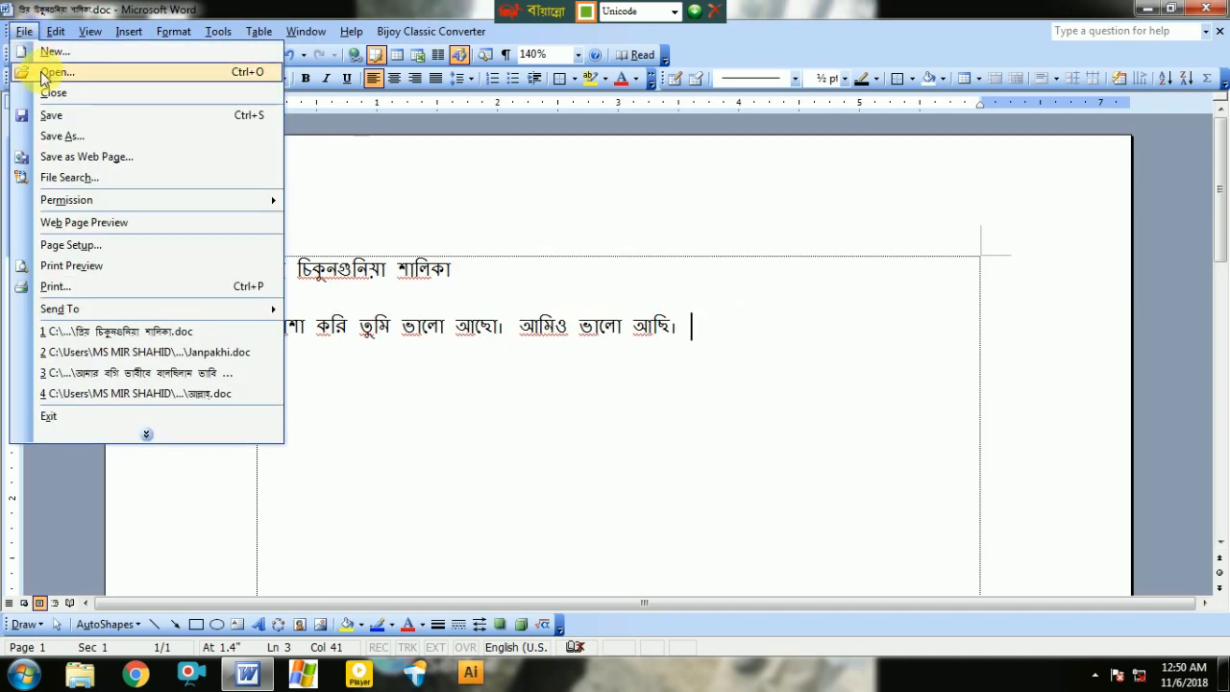
left_click(40, 71)
left_click(485, 363)
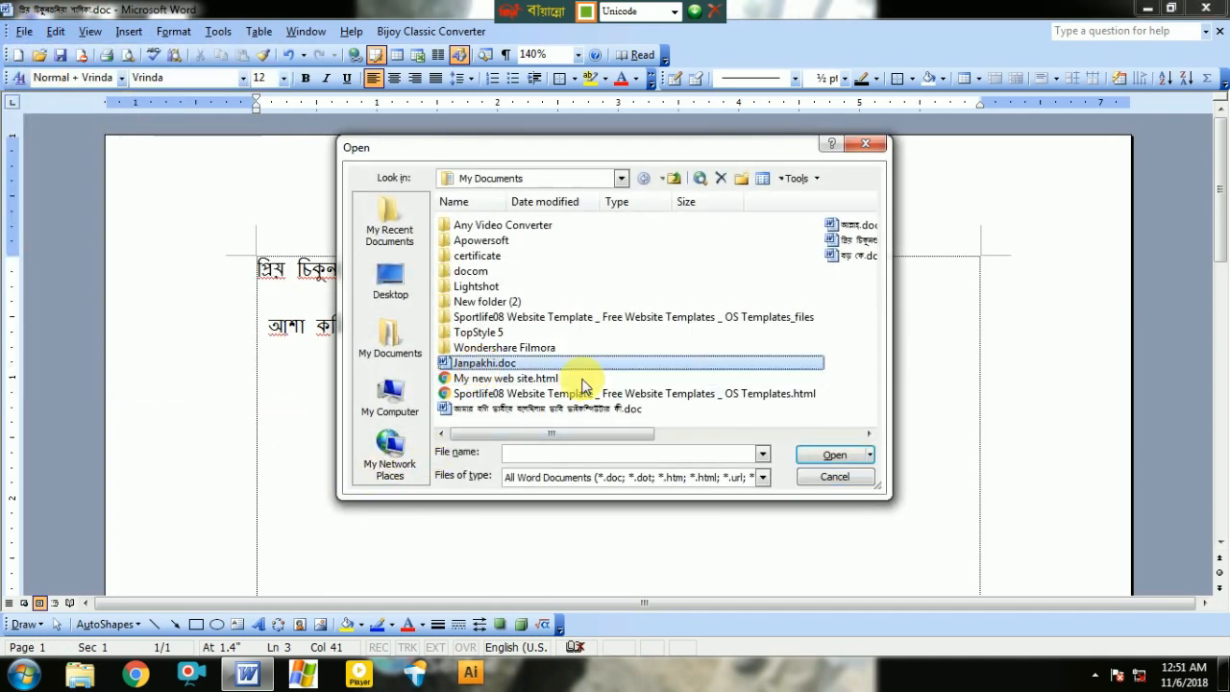
left_click(834, 455)
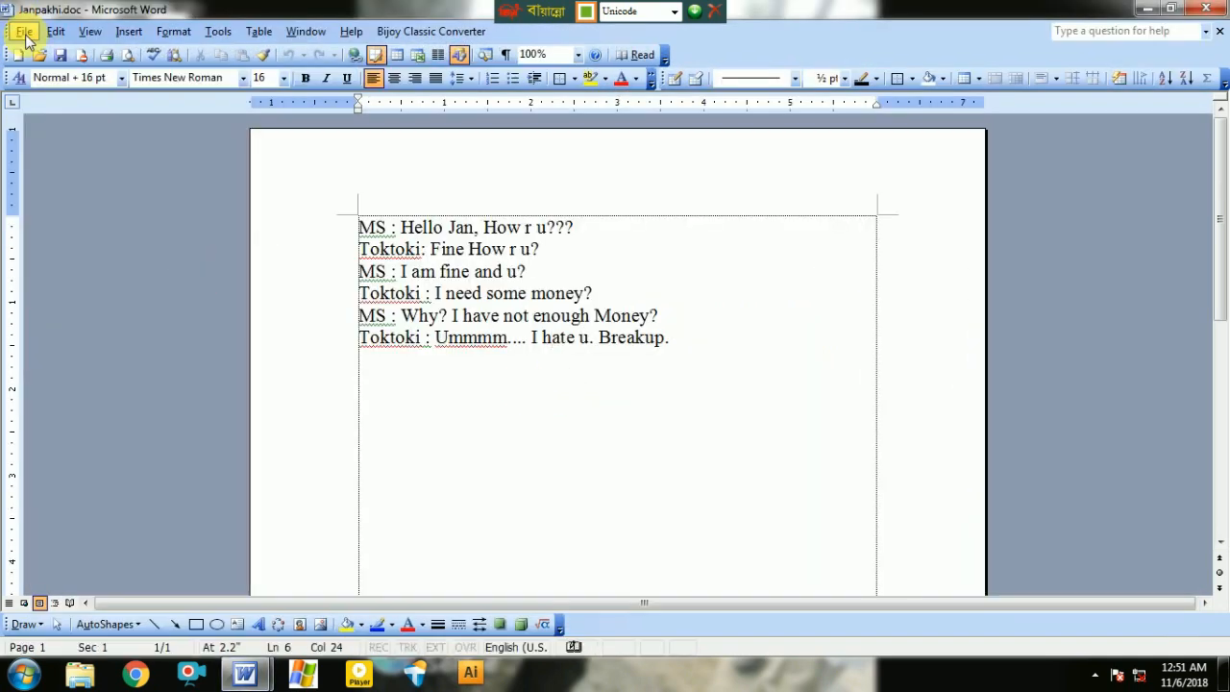
left_click(24, 31)
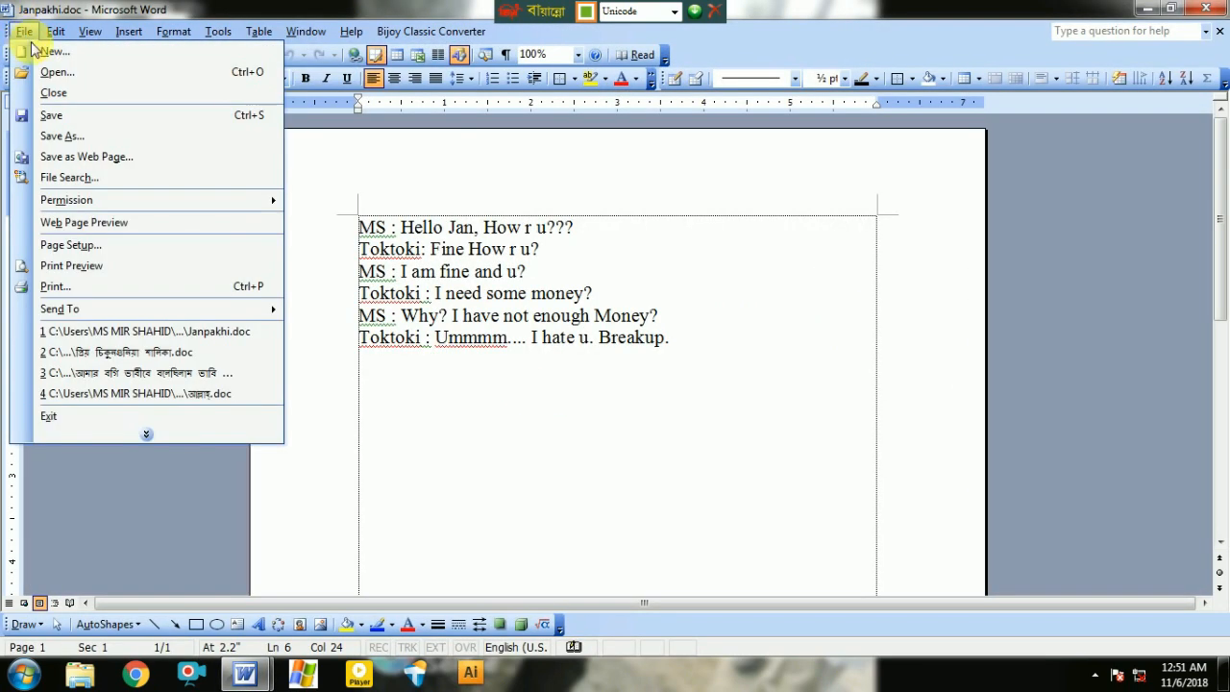
left_click(111, 141)
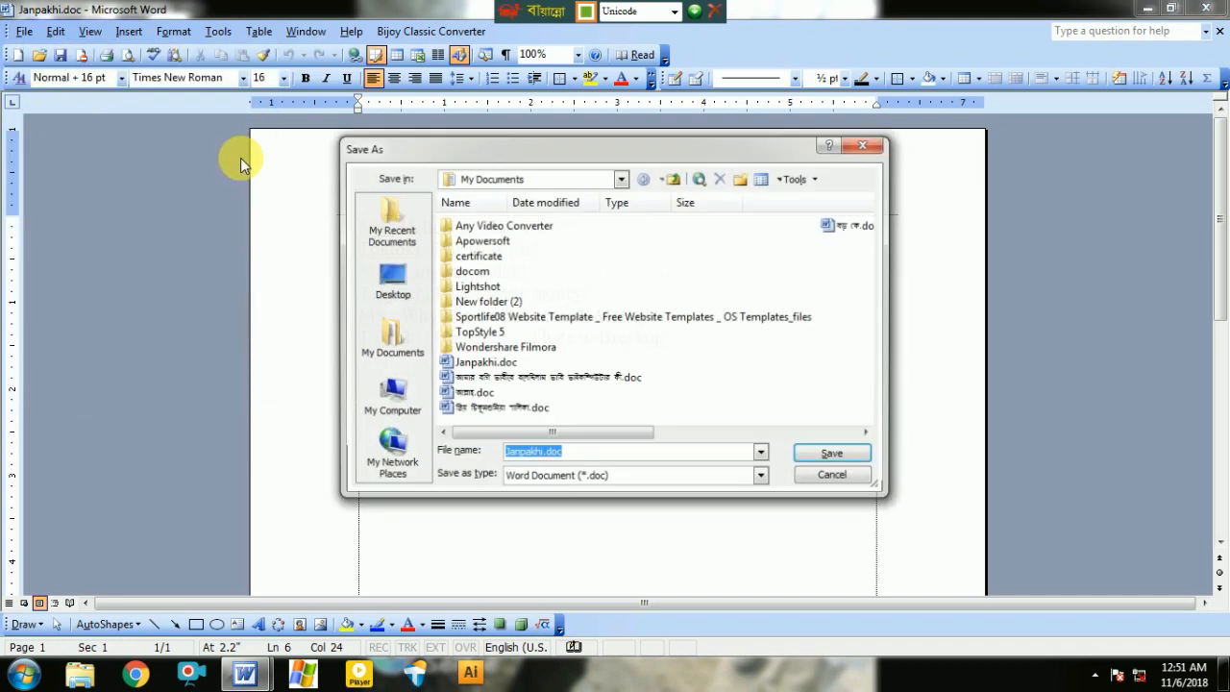
key("Escape")
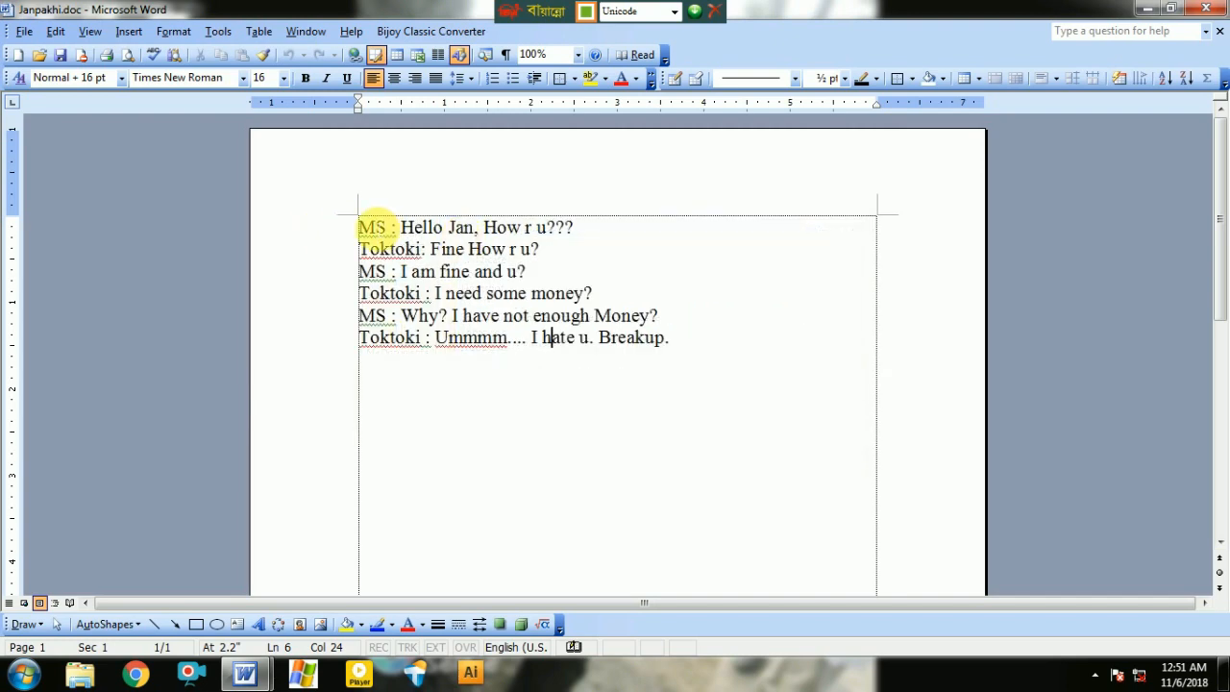
- Select the conversation from the first line to the last line's speaker label, and clear the selection
left_click_drag(362, 227, 438, 340)
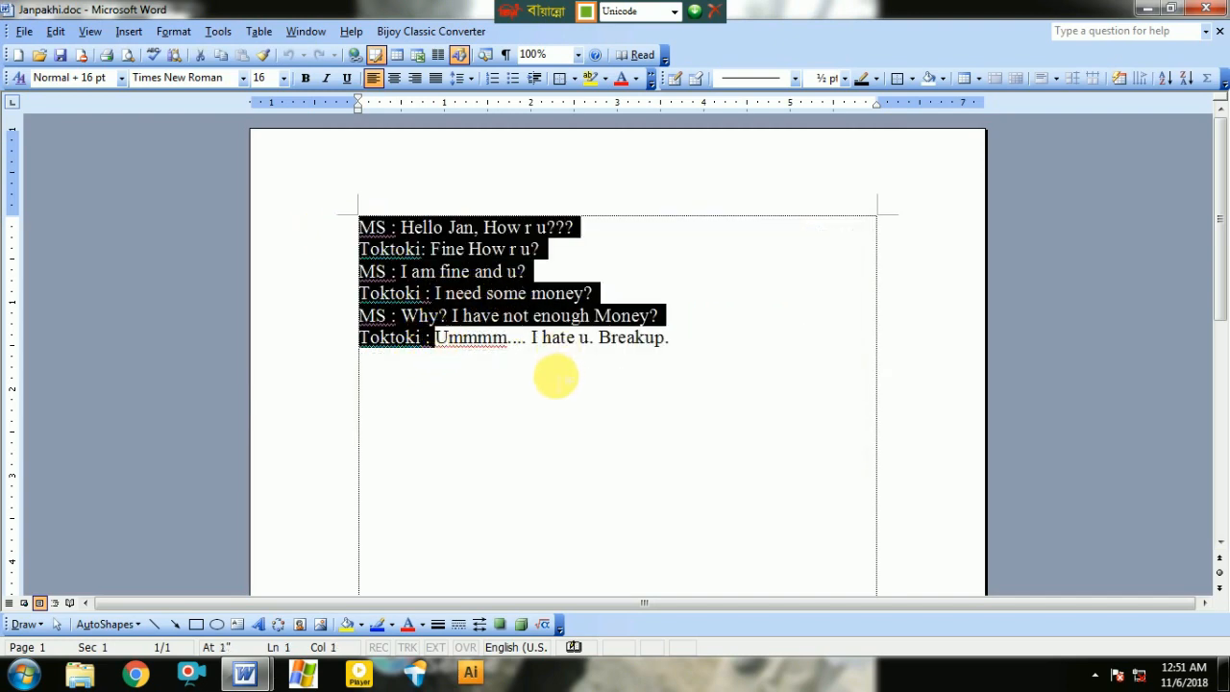
left_click(491, 315)
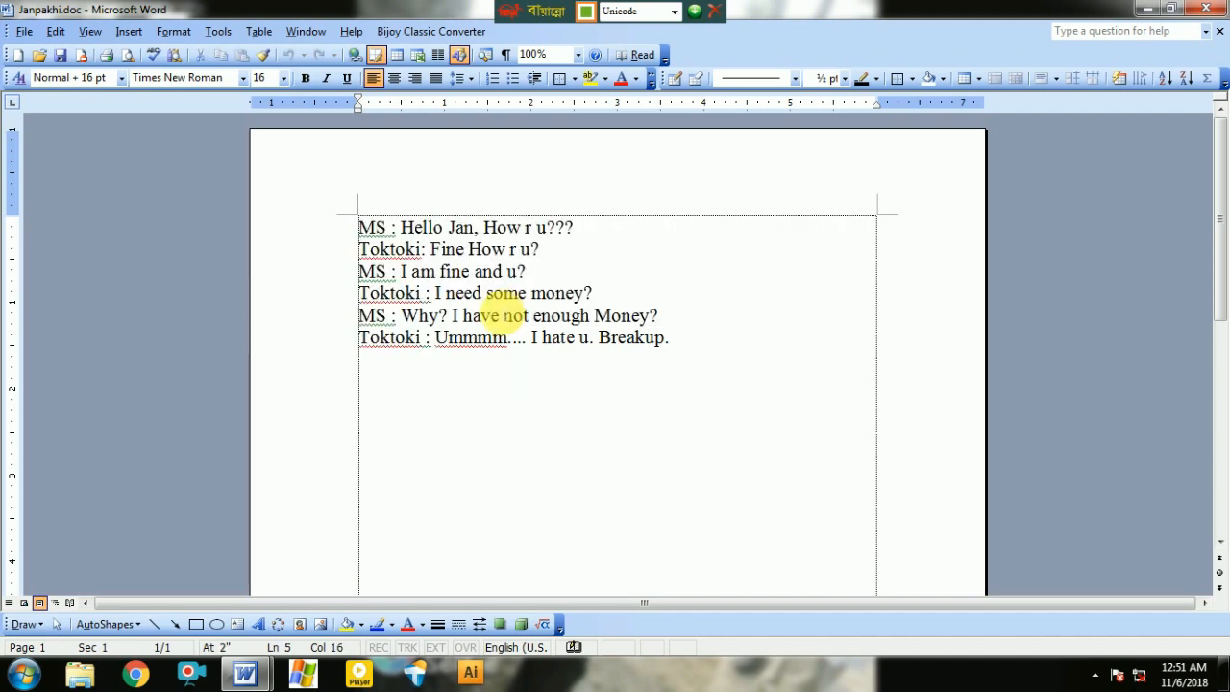
- Start saving the open Janpakhi.doc conversation as a separate copy
left_click(23, 31)
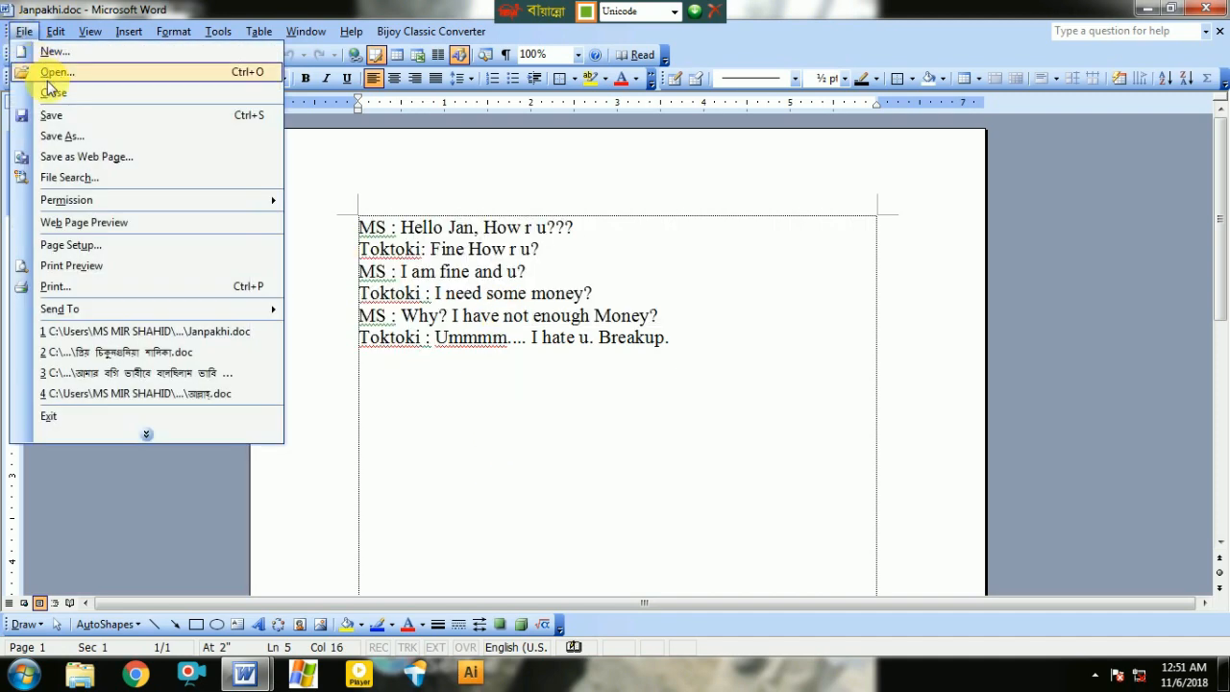
left_click(69, 144)
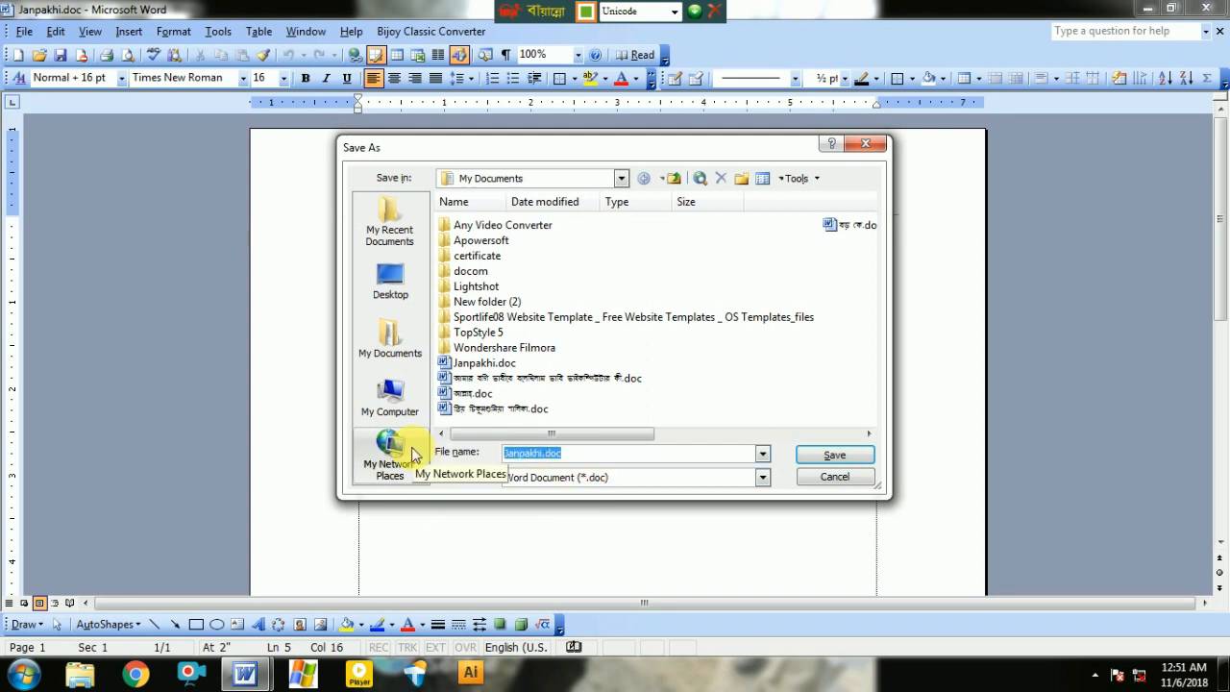
type("বড়")
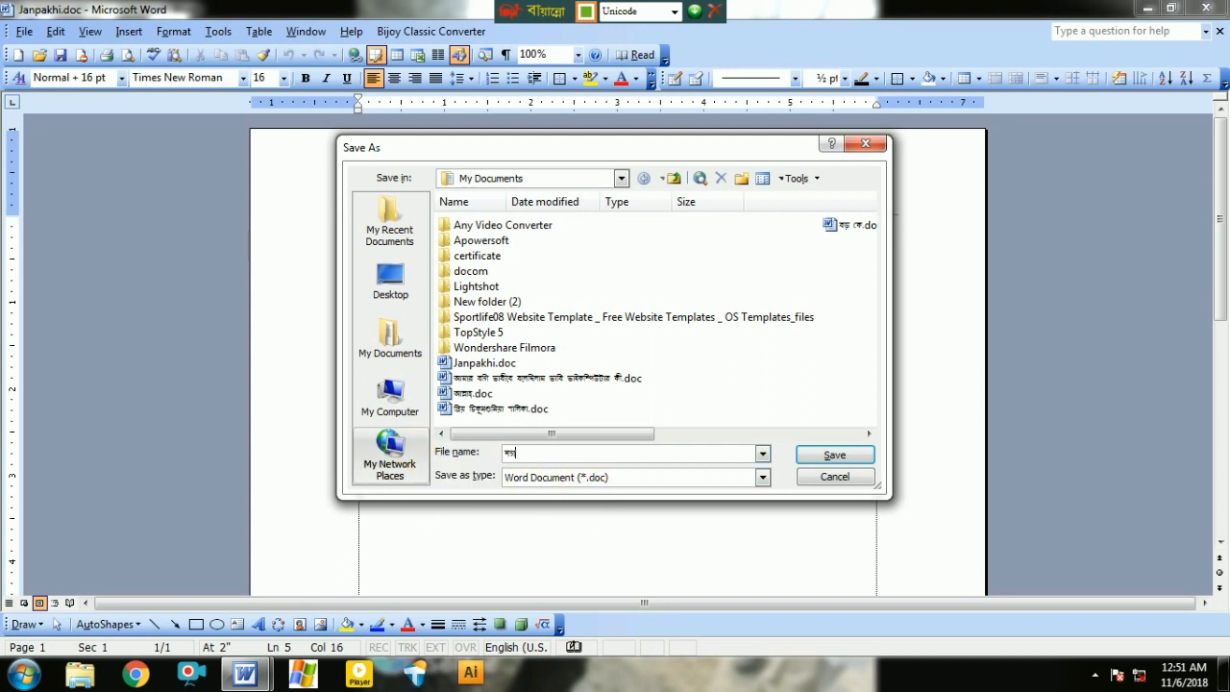
key("BackSpace")
key("BackSpace")
key("ctrl+alt+v")
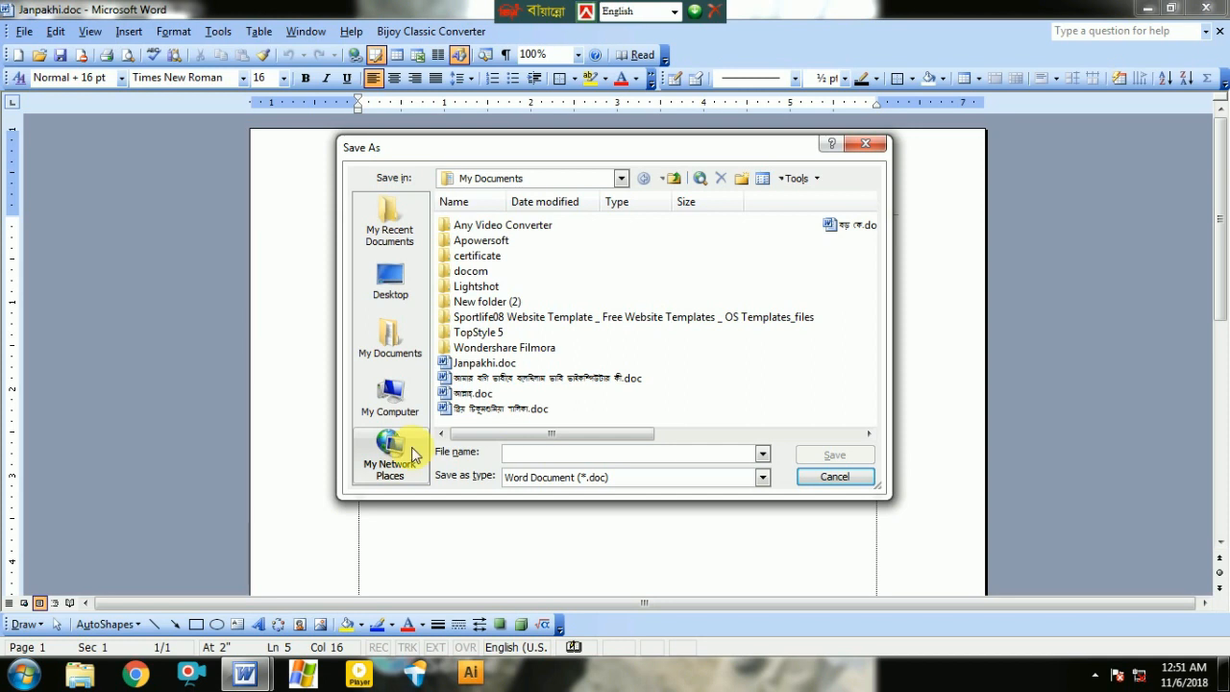
type("asd")
key("BackSpace")
key("BackSpace")
key("BackSpace")
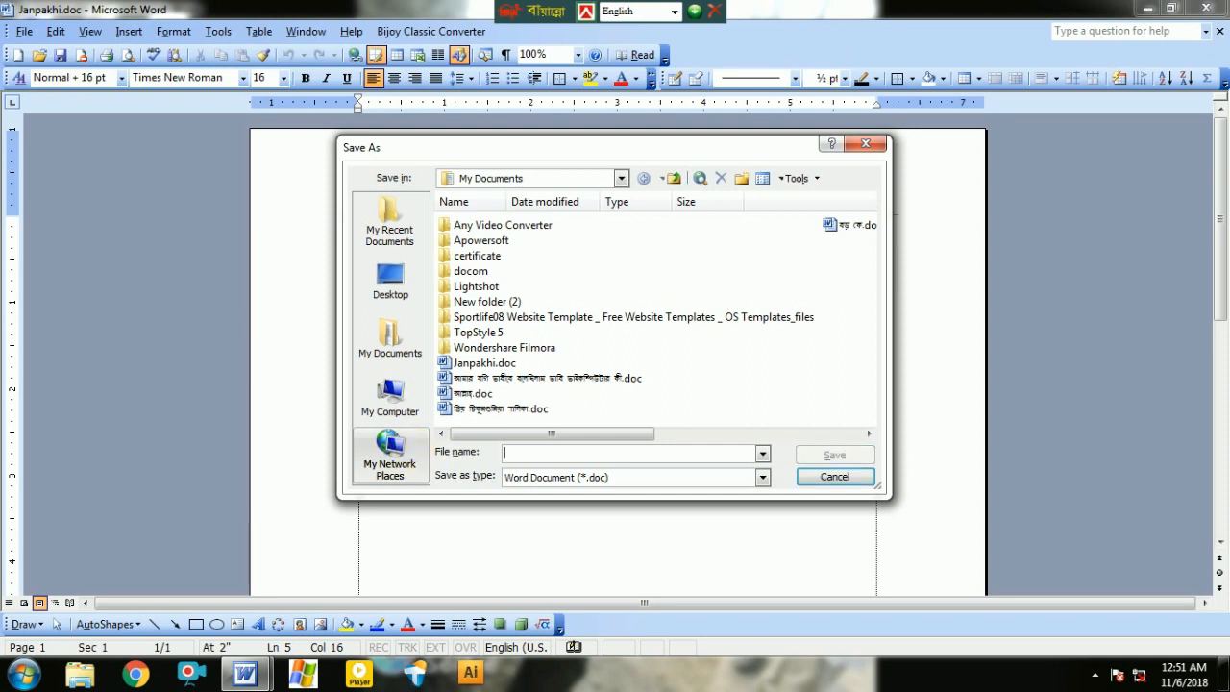
key("ctrl+alt+v")
type("kMP")
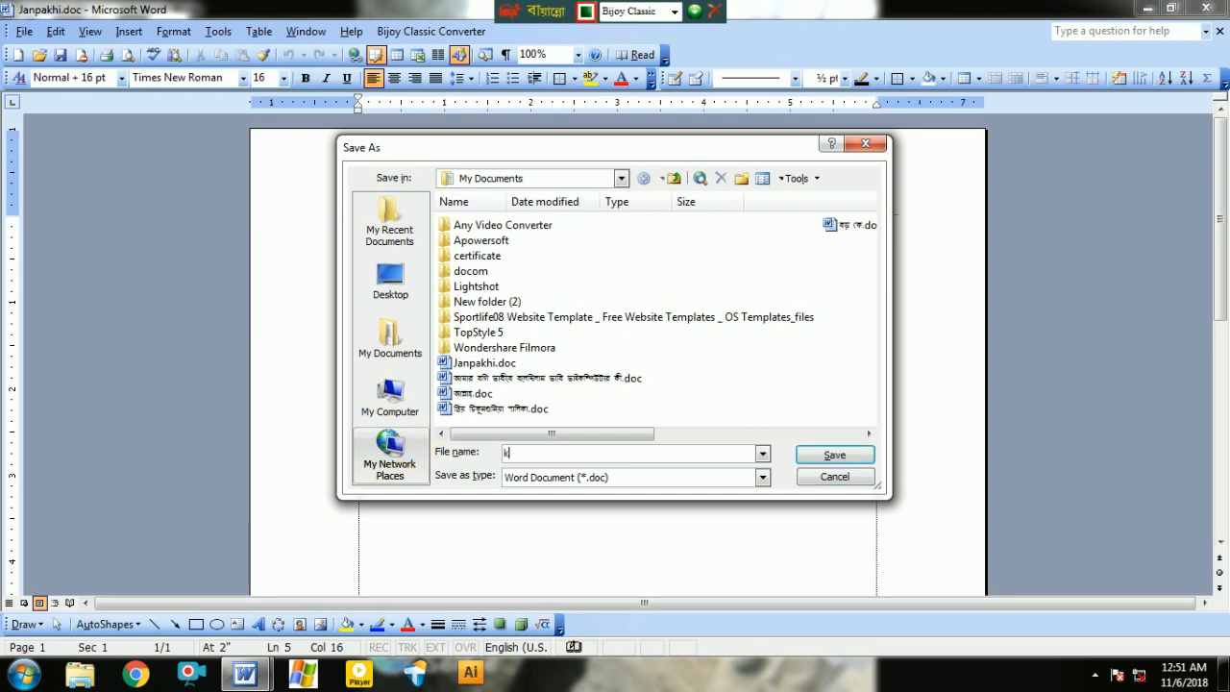
key("BackSpace")
- Switch the keyboard to English and save the copy in My Documents under the name Moyna Pakhi
key("ctrl+alt+v")
type("Moyn")
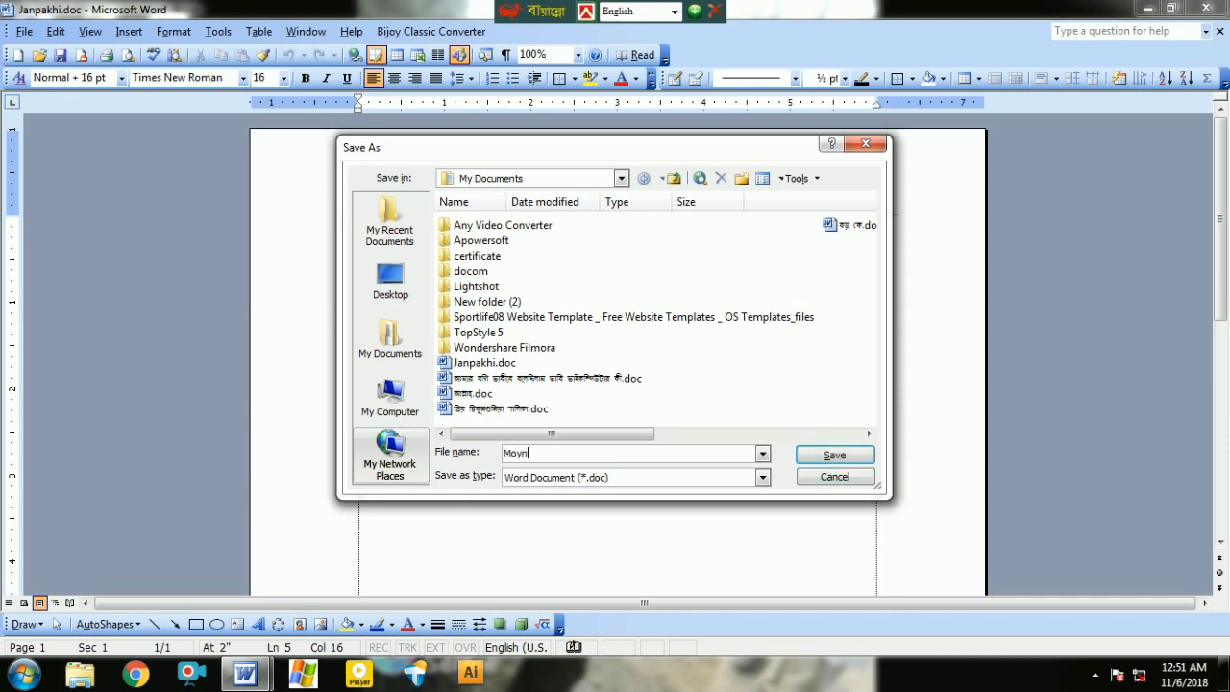
type("a Pakhi")
key("Return")
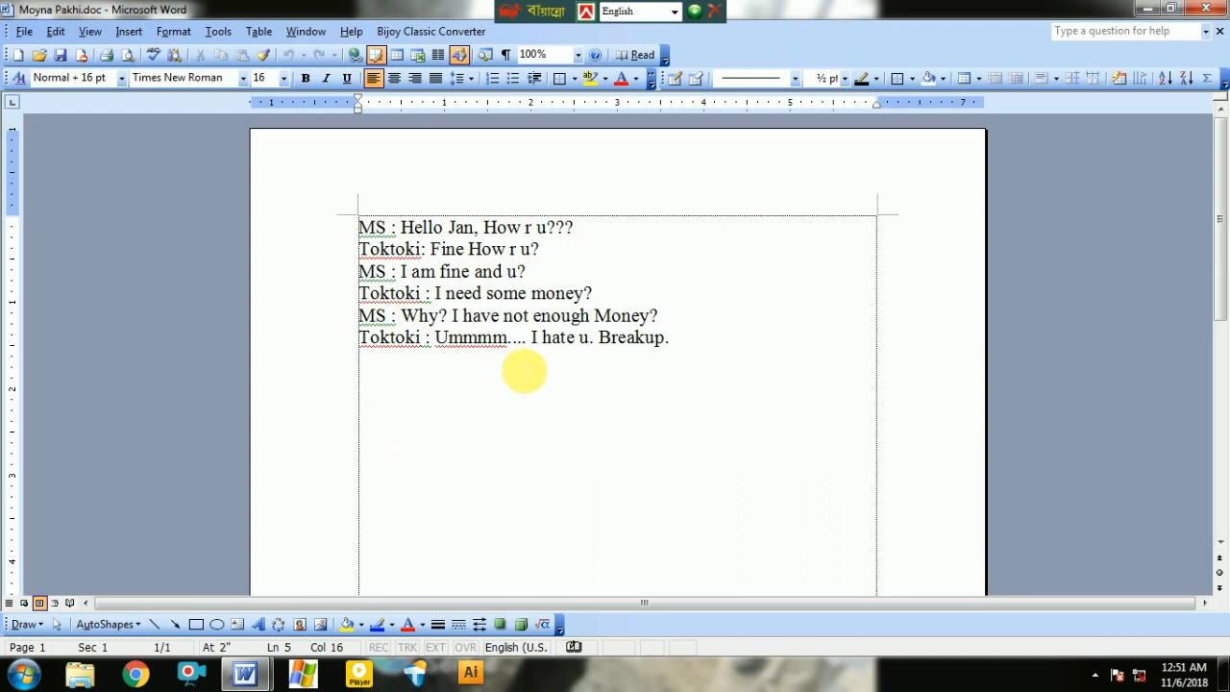
- Add a new line reading "MS: Why?" below the last line of the conversation
left_click(690, 346)
key("Return")
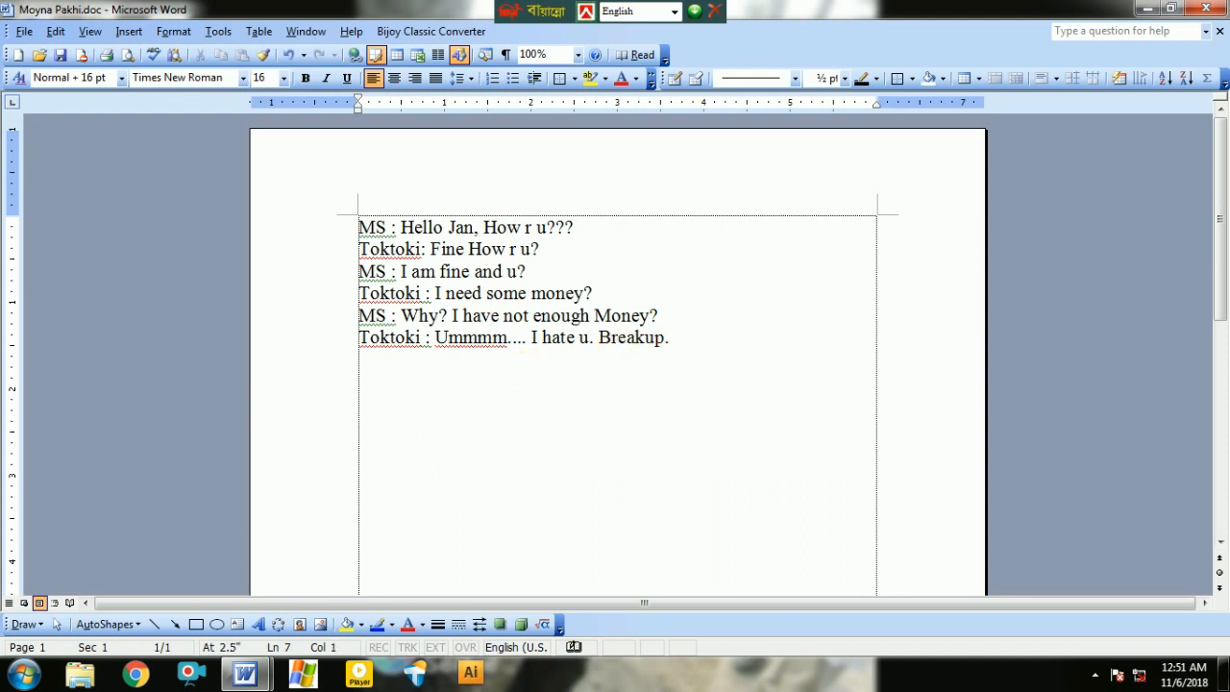
type("MS: Why")
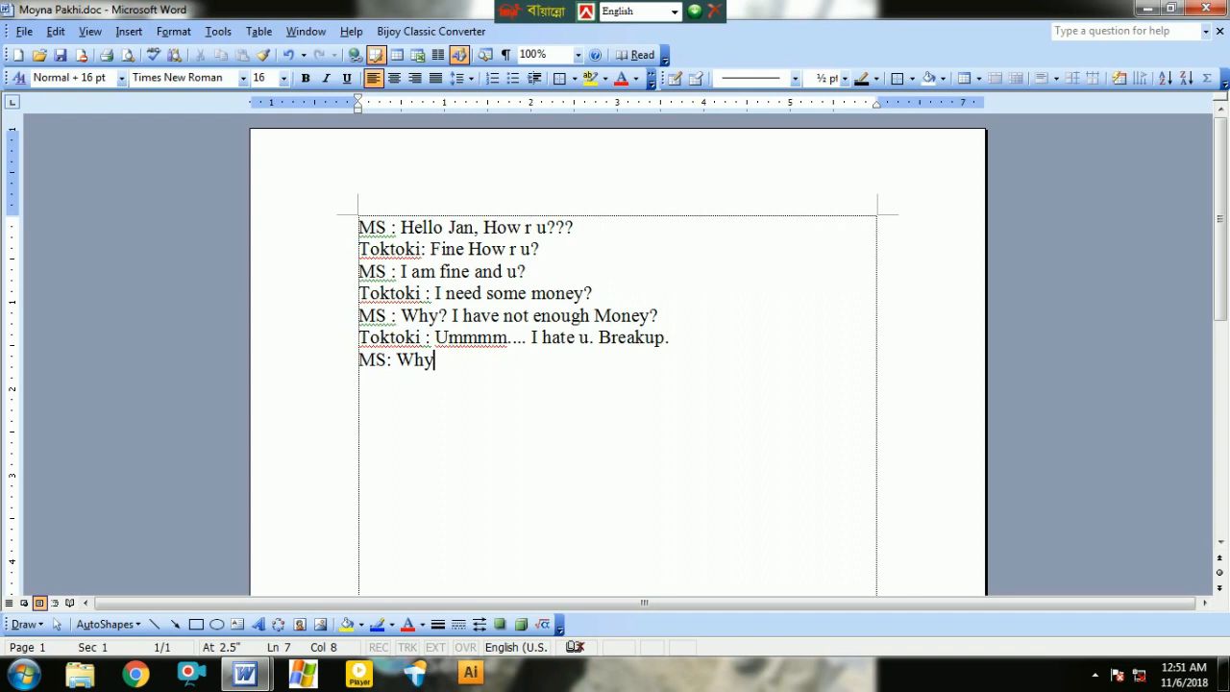
type("?")
- Write the reply "Toktoki: I need Felxiload ." on the next line
key("Return")
type("Toktolk")
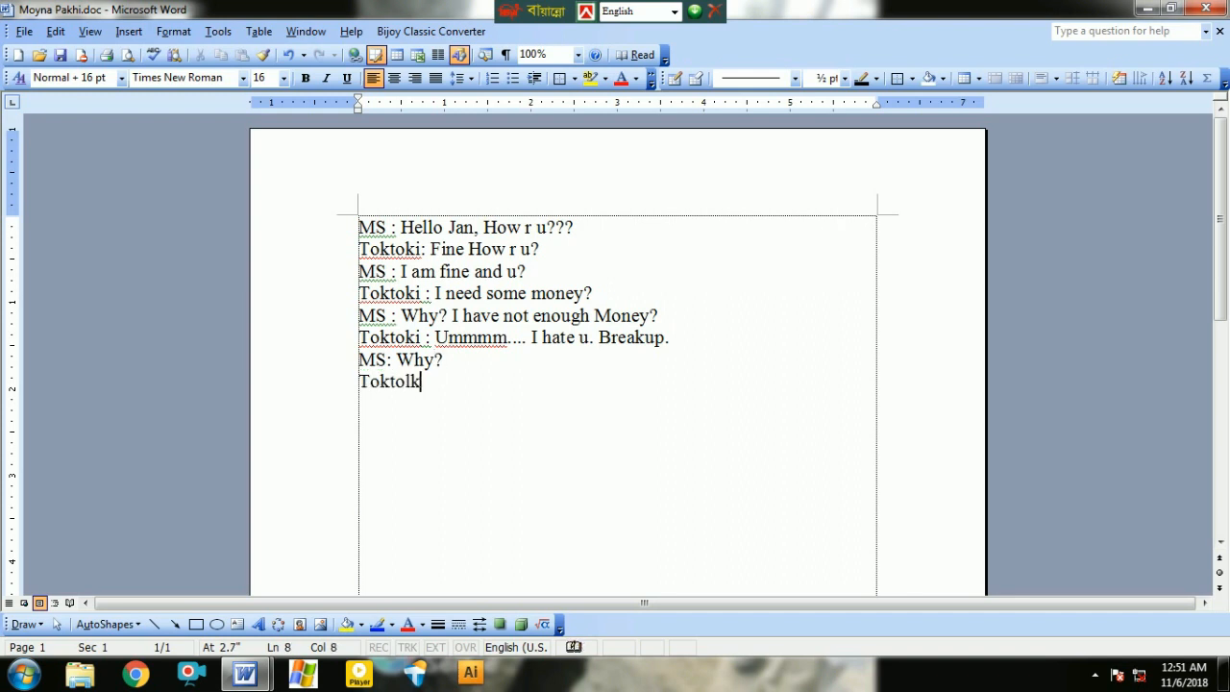
key("BackSpace")
key("BackSpace")
type("ki: I need")
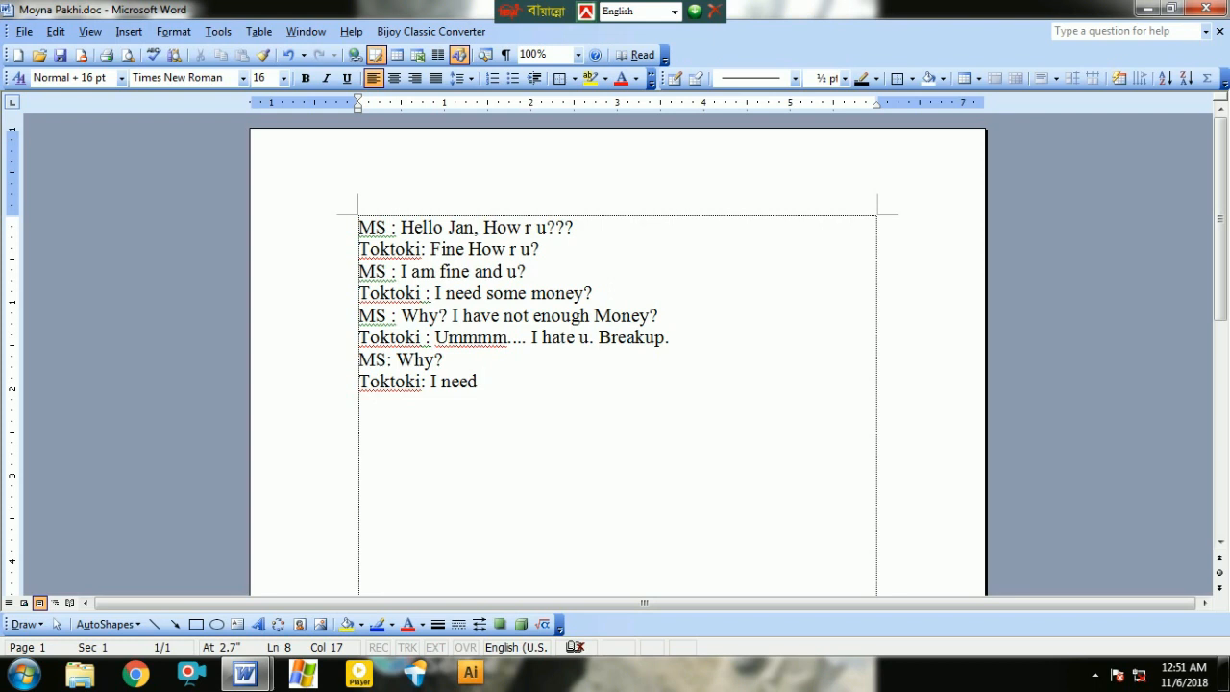
type("Felxiload")
right_click(550, 387)
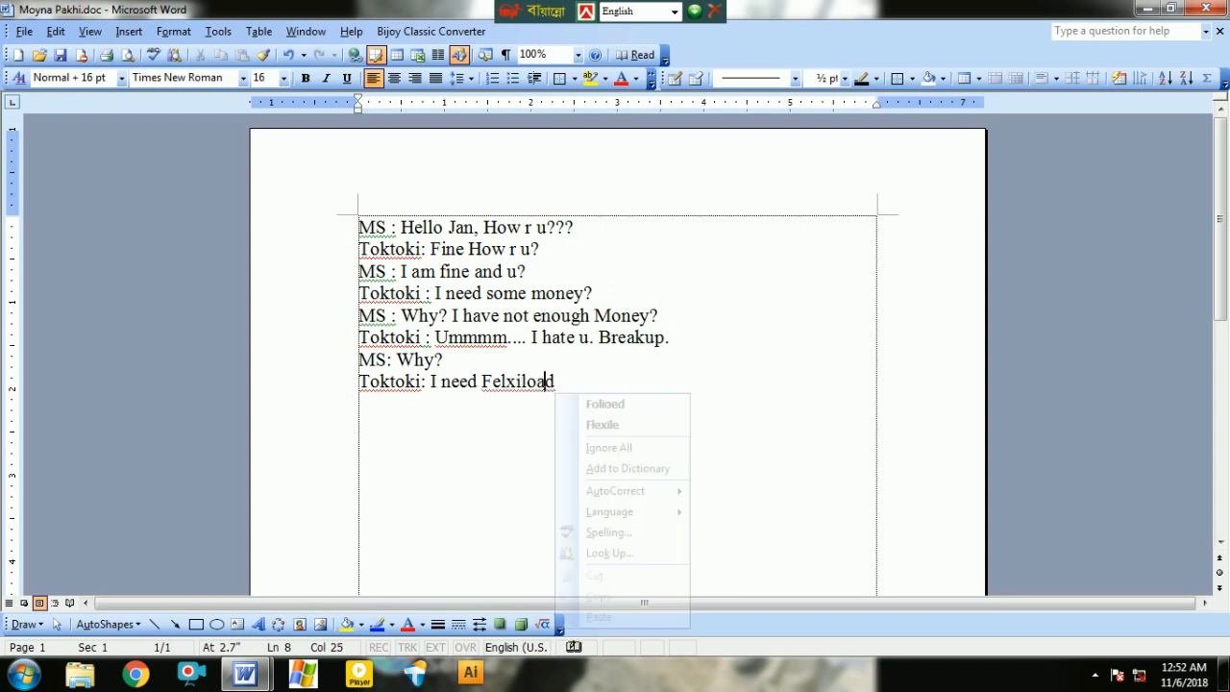
key("Escape")
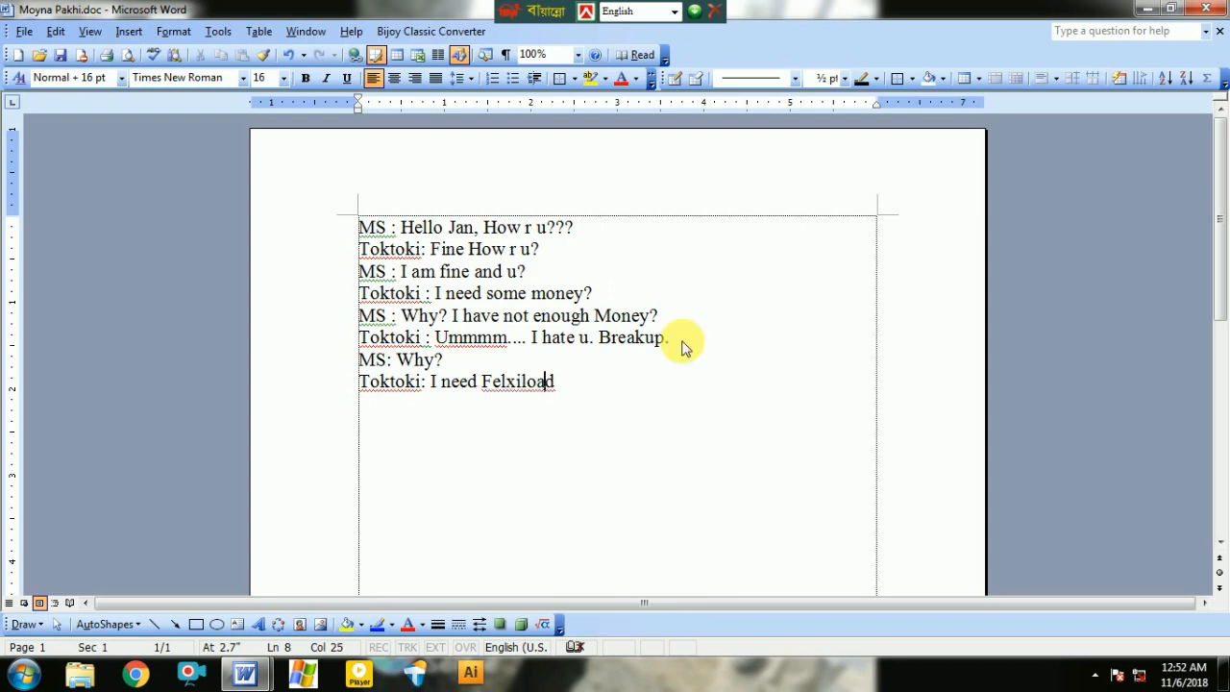
key("End")
type(".")
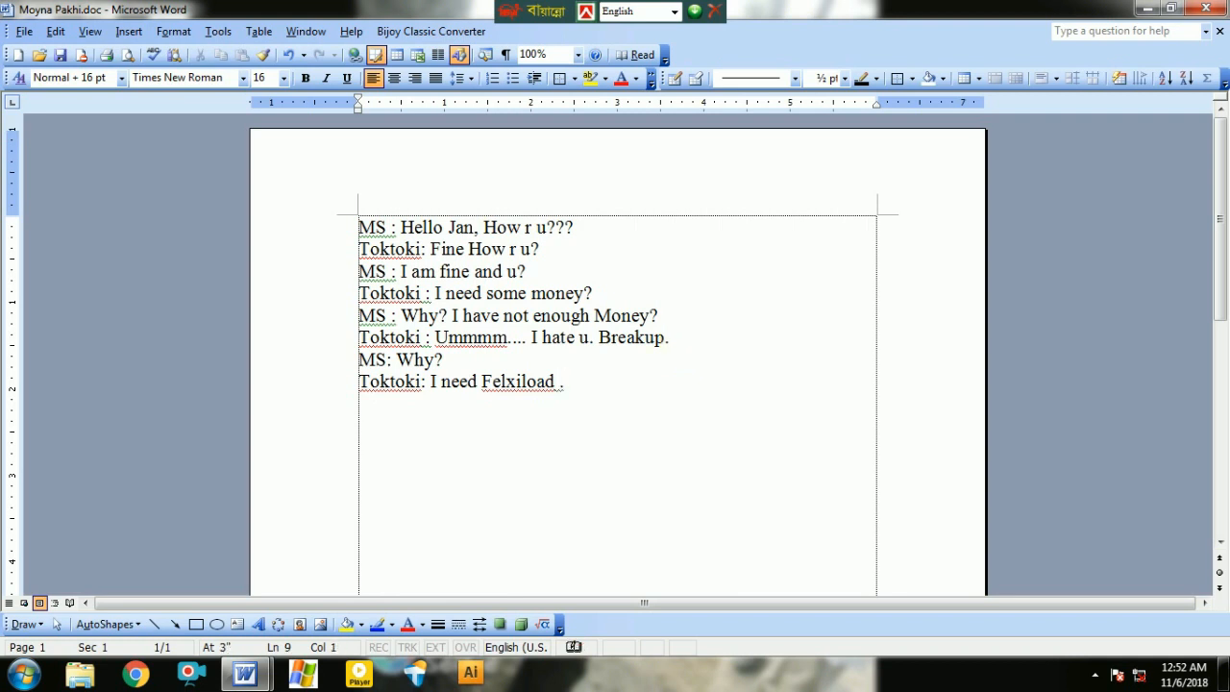
- Start a new line with "MS : !!!!!!!! Ok Jan sorry..."
key("Return")
type("MS : !!!!!!!! Ok")
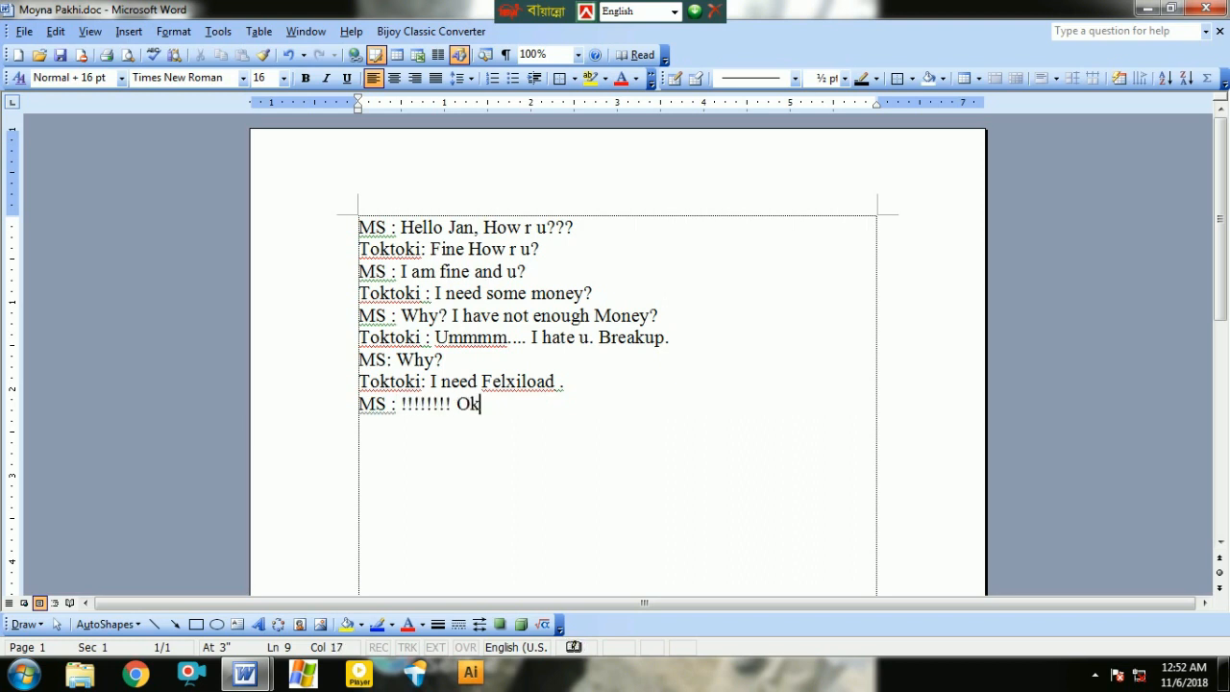
type(" Jan sory")
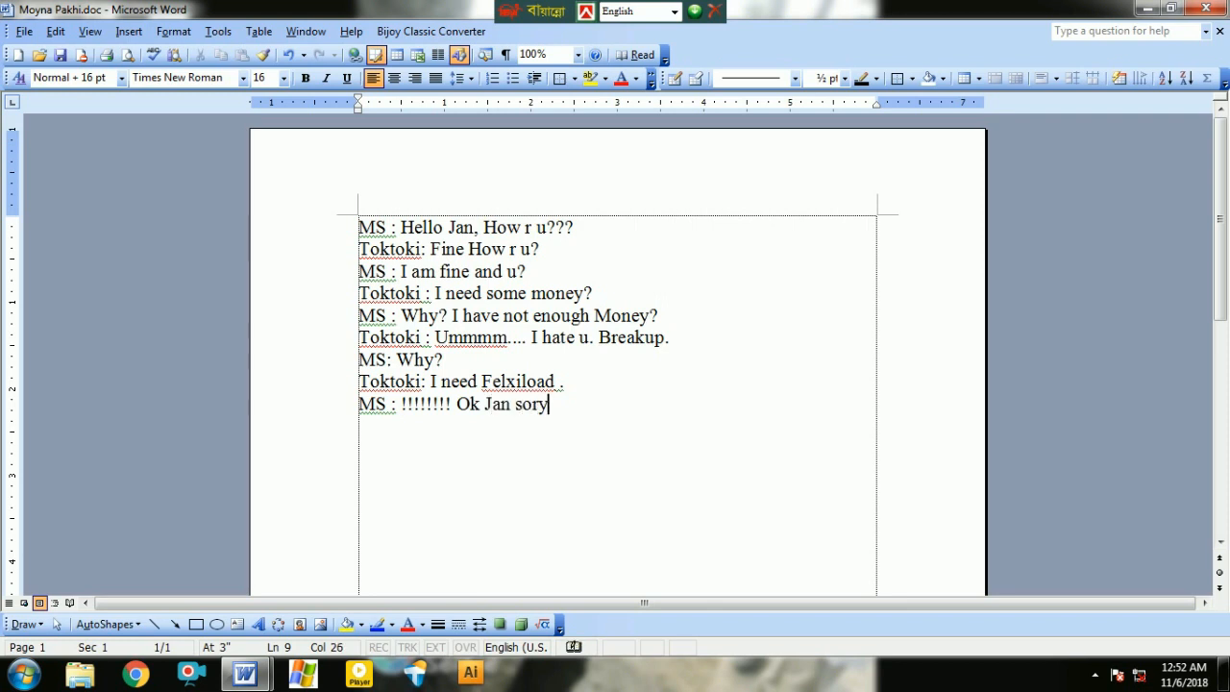
key("BackSpace")
type("ry")
type("... ")
- Finish the MS line with the sentence "Please Take it."
type("P")
key("BackSpace")
type("Please Tak")
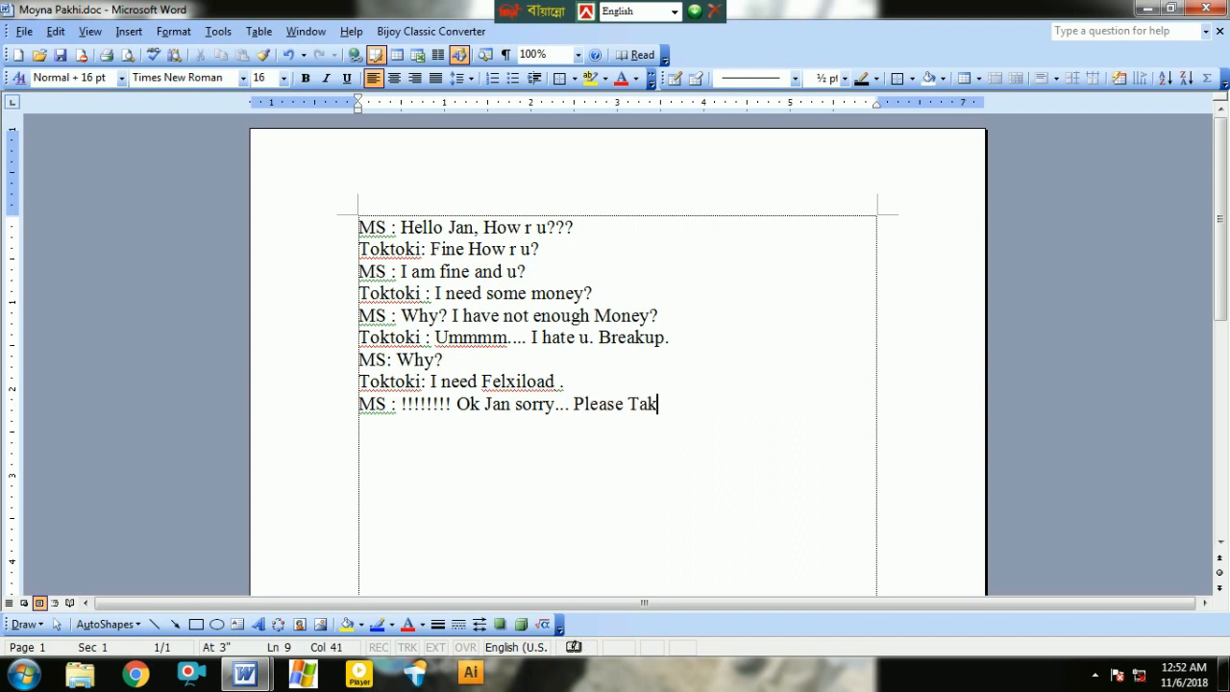
type("e It")
key("BackSpace")
key("BackSpace")
key("BackSpace")
type("i")
key("BackSpace")
type("it.")
- Write the line "Toktoki : What it is ?" and begin the following line with "MS : It is a"
key("Return")
type("Toki")
key("BackSpace")
key("BackSpace")
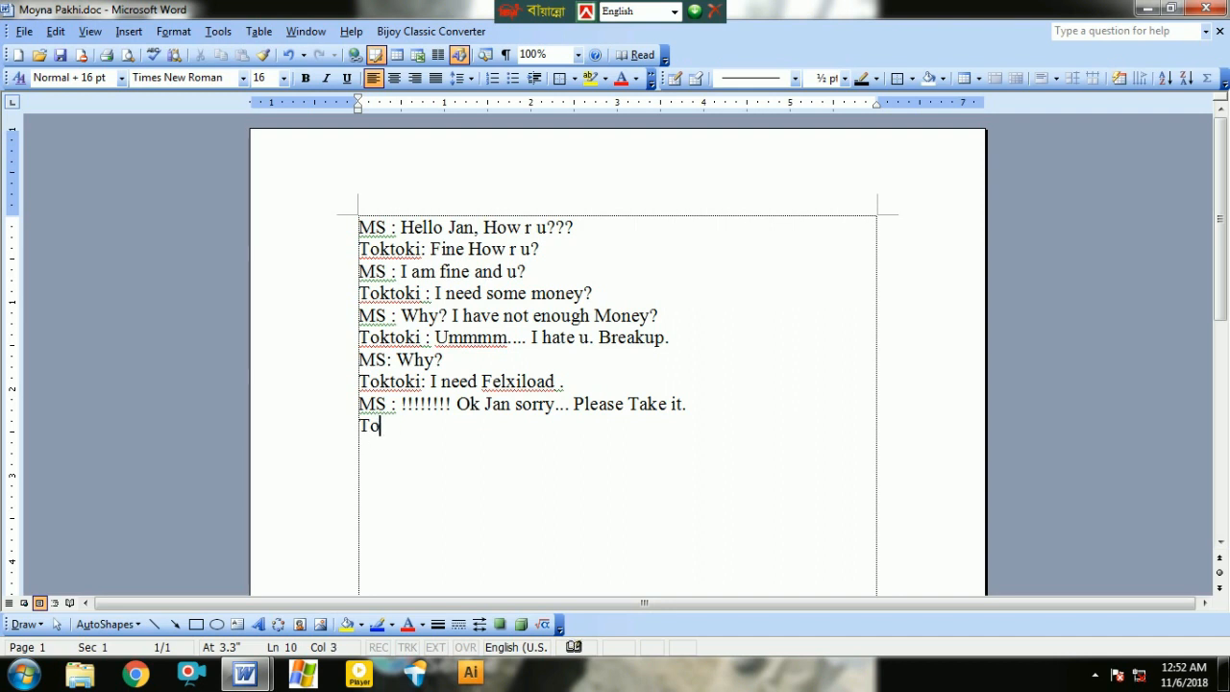
type("ktoki : That")
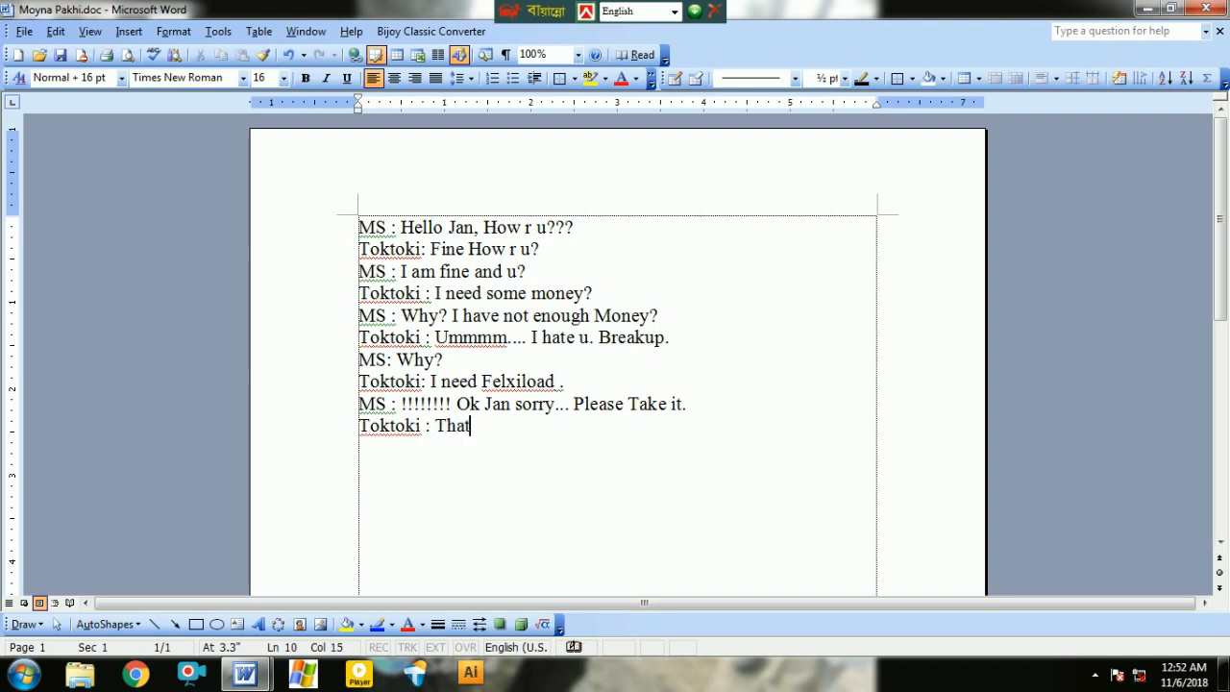
key("BackSpace")
key("BackSpace")
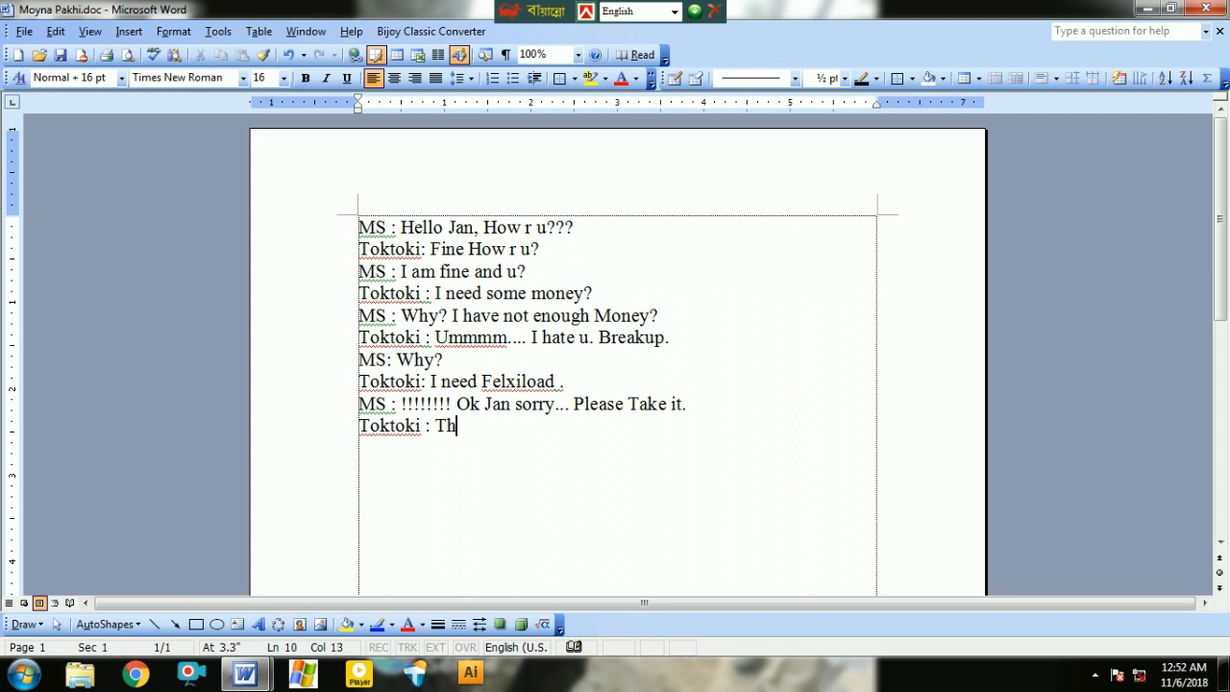
key("BackSpace")
key("BackSpace")
type("What it is ?")
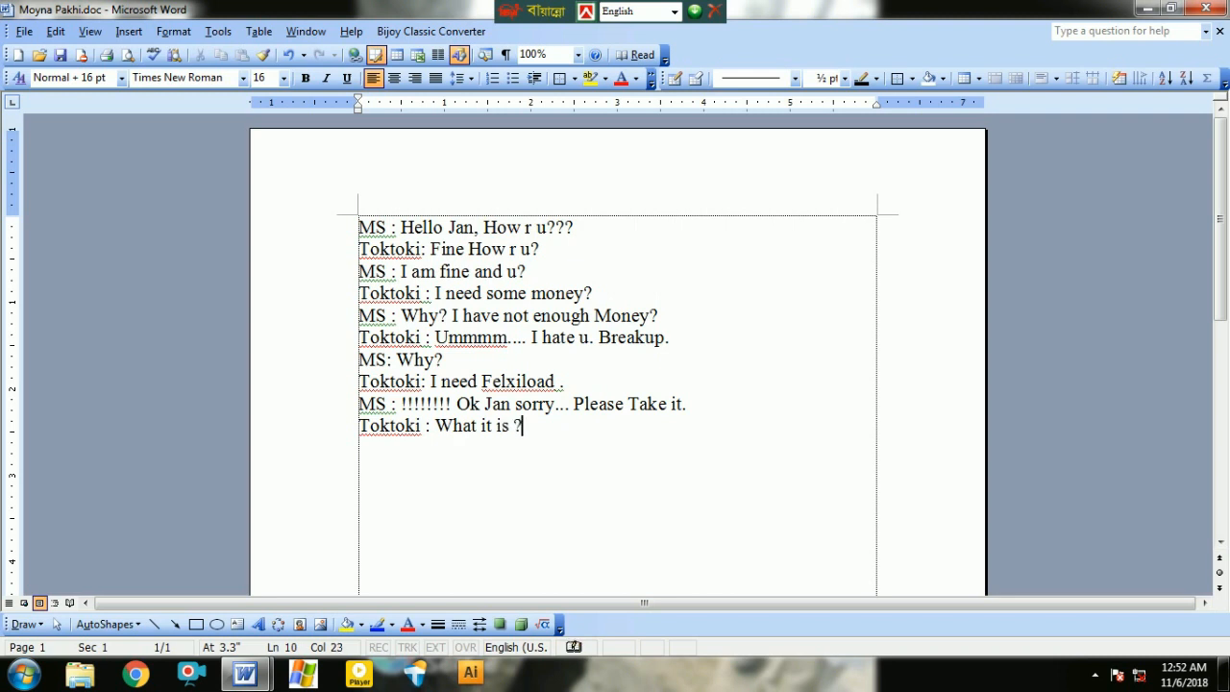
key("Return")
type("MS : It is a")
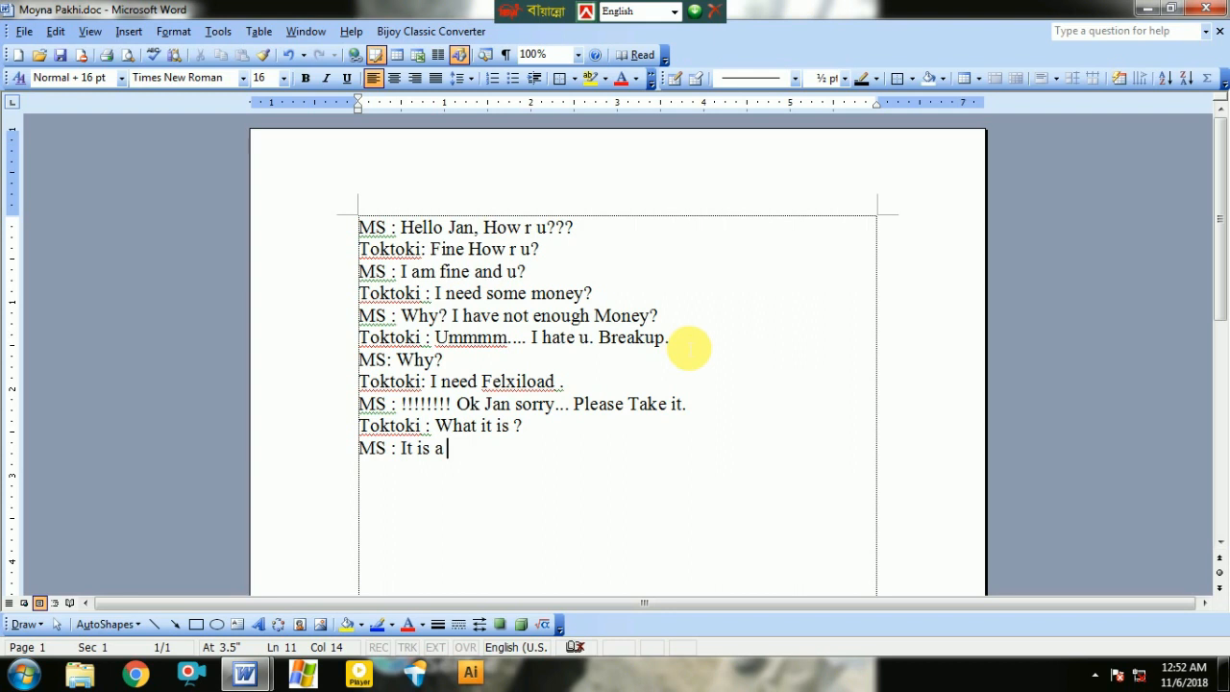
key("ctrl+alt+v")
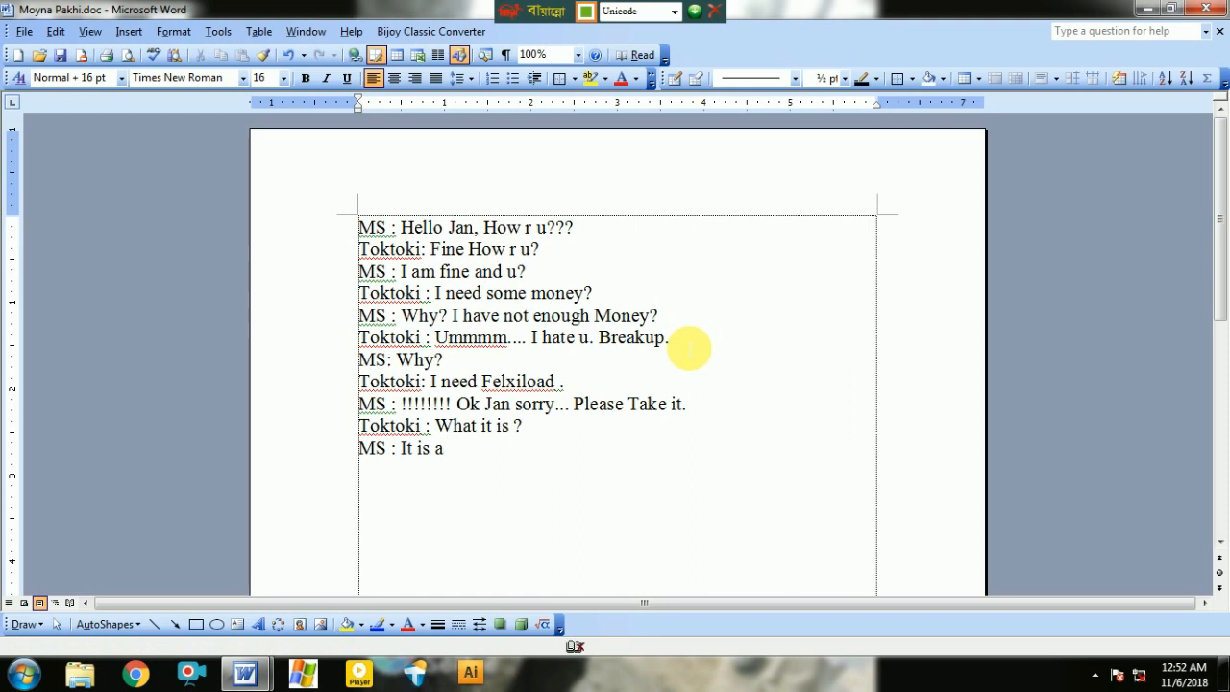
type("াও")
key("BackSpace")
key("BackSpace")
type("□□□□□□")
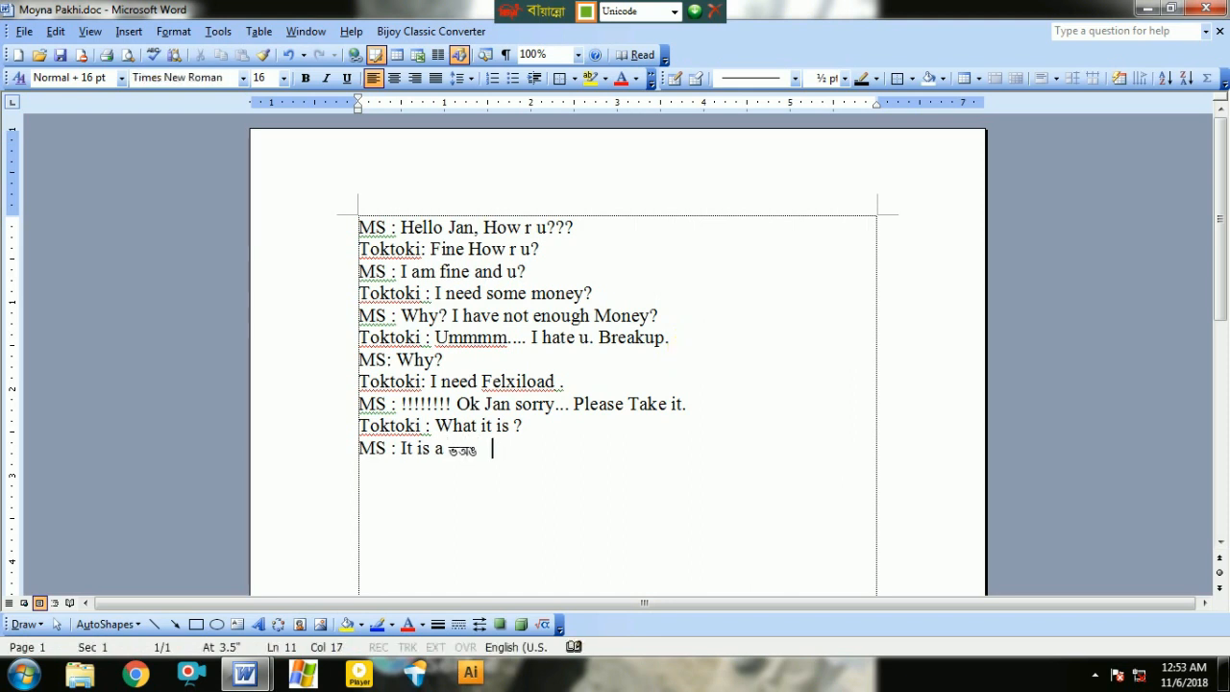
key("BackSpace")
key("BackSpace")
key("BackSpace")
key("BackSpace")
key("BackSpace")
key("BackSpace")
type("ড")
key("BackSpace")
key("ctrl+alt+v")
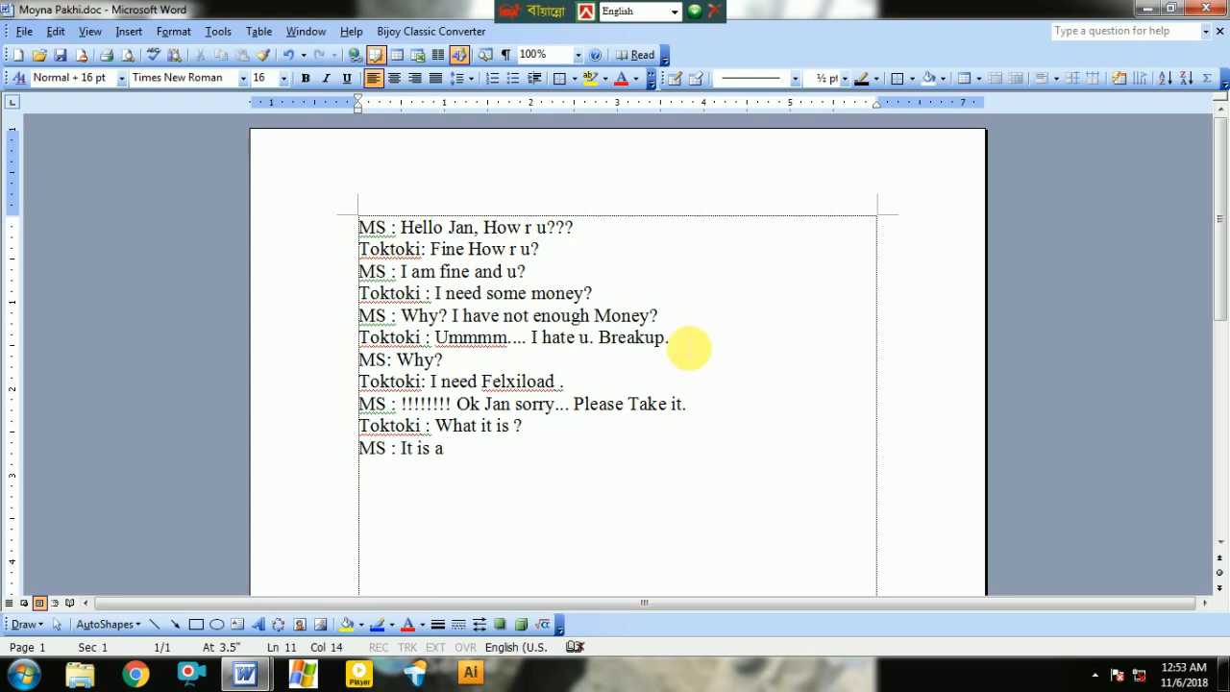
- Continue the last line in English with "Vanga Plate,"
type("Vanga ")
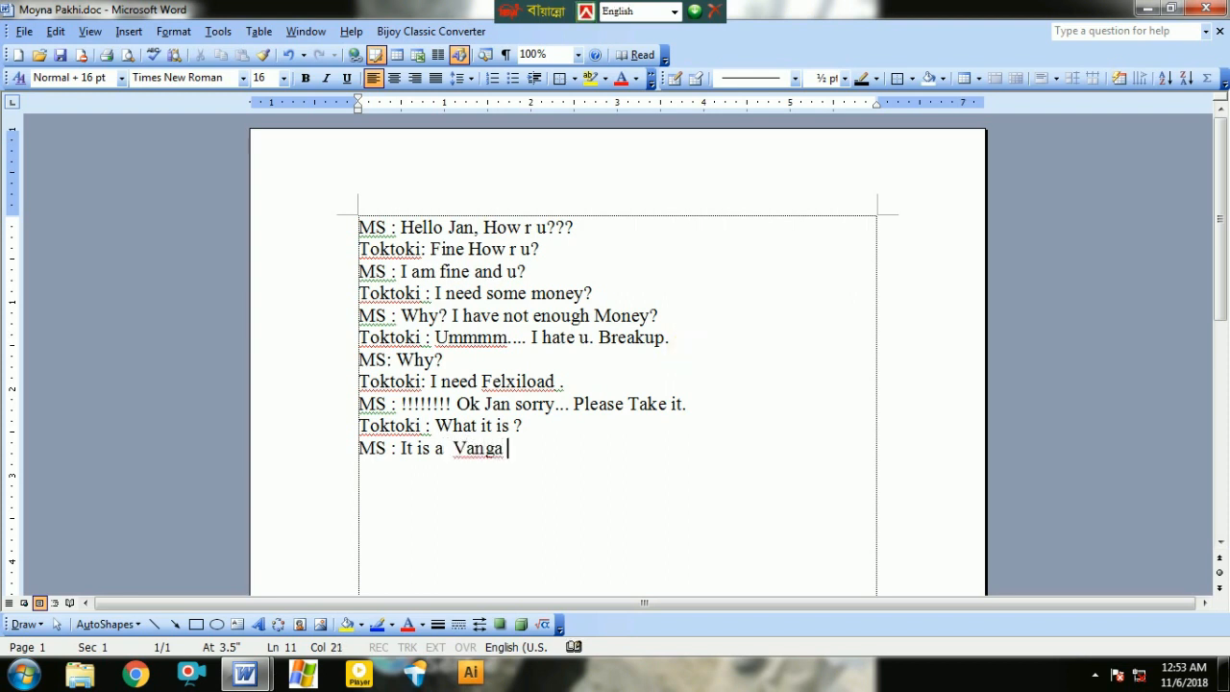
type("Plate")
type(".")
type(" W")
key("BackSpace")
key("BackSpace")
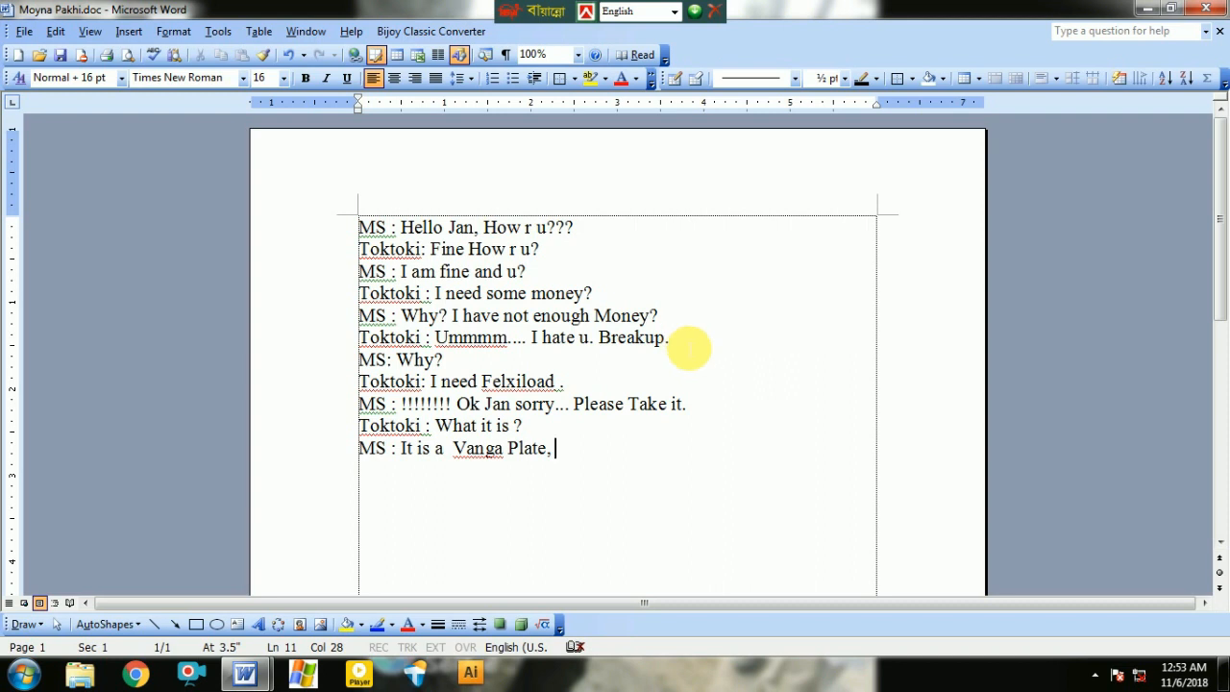
- Complete the last line with the words "and some normal Cloths."
type("ad")
key("BackSpace")
type("d")
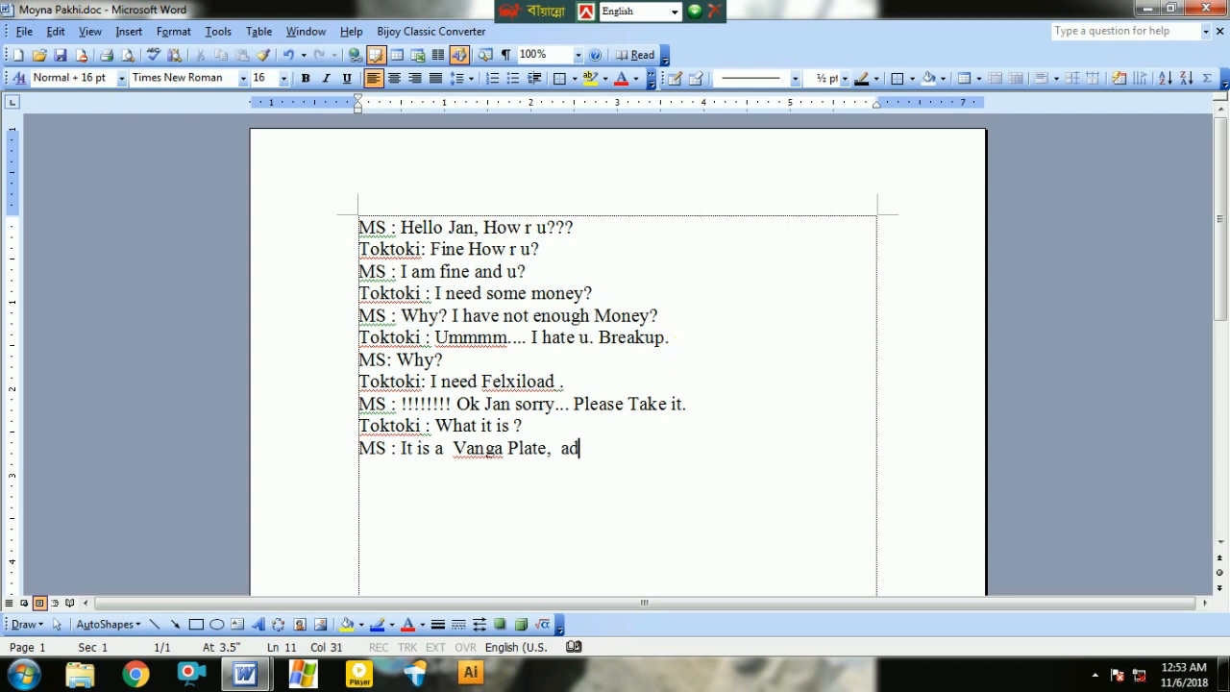
key("BackSpace")
type("nd some ")
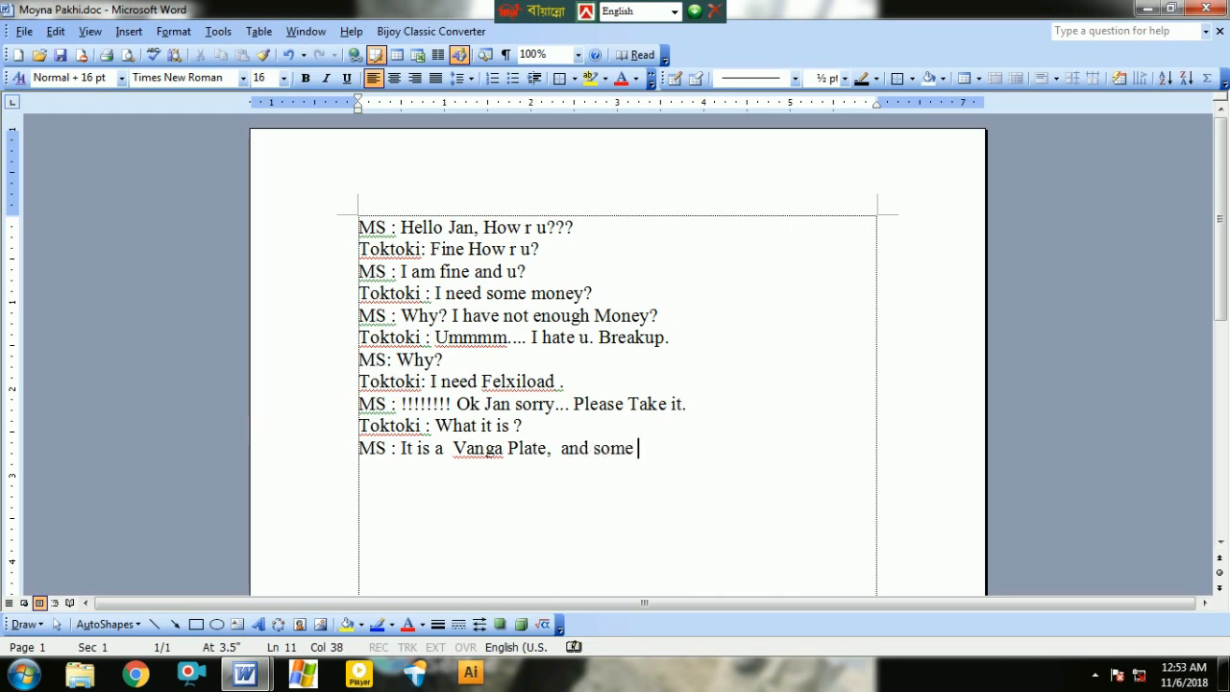
type("normal Cl")
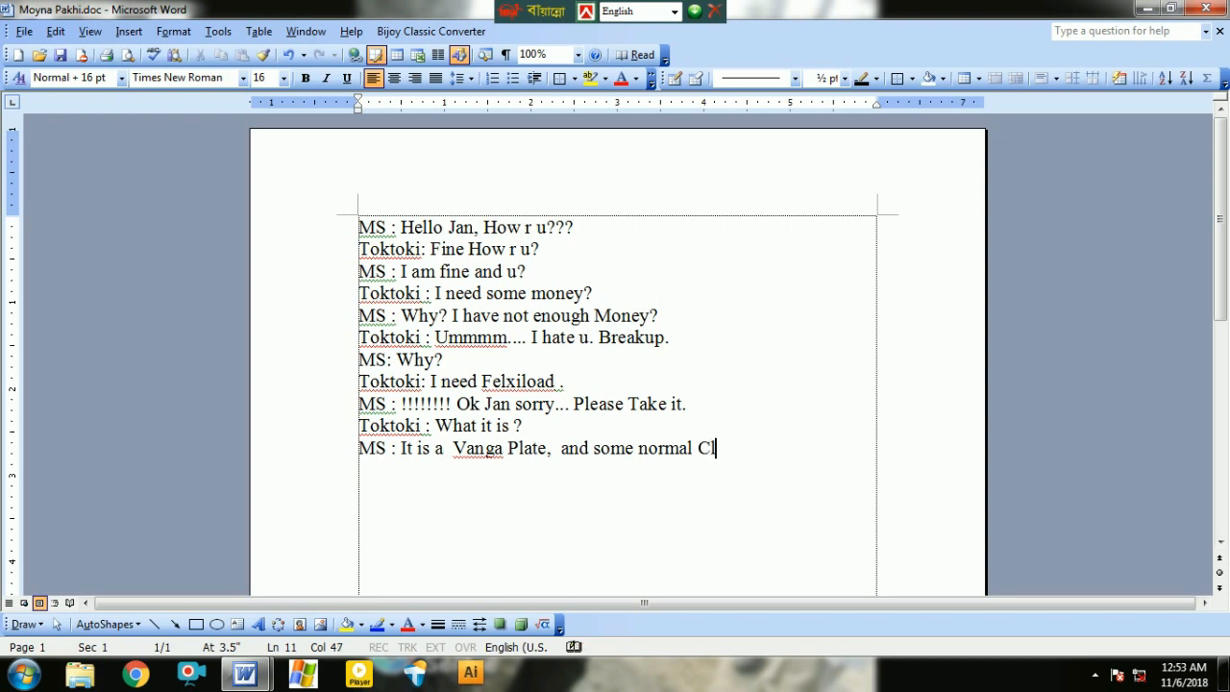
type("oths.")
- Save the additions to Moyna Pakhi.doc
left_click(23, 30)
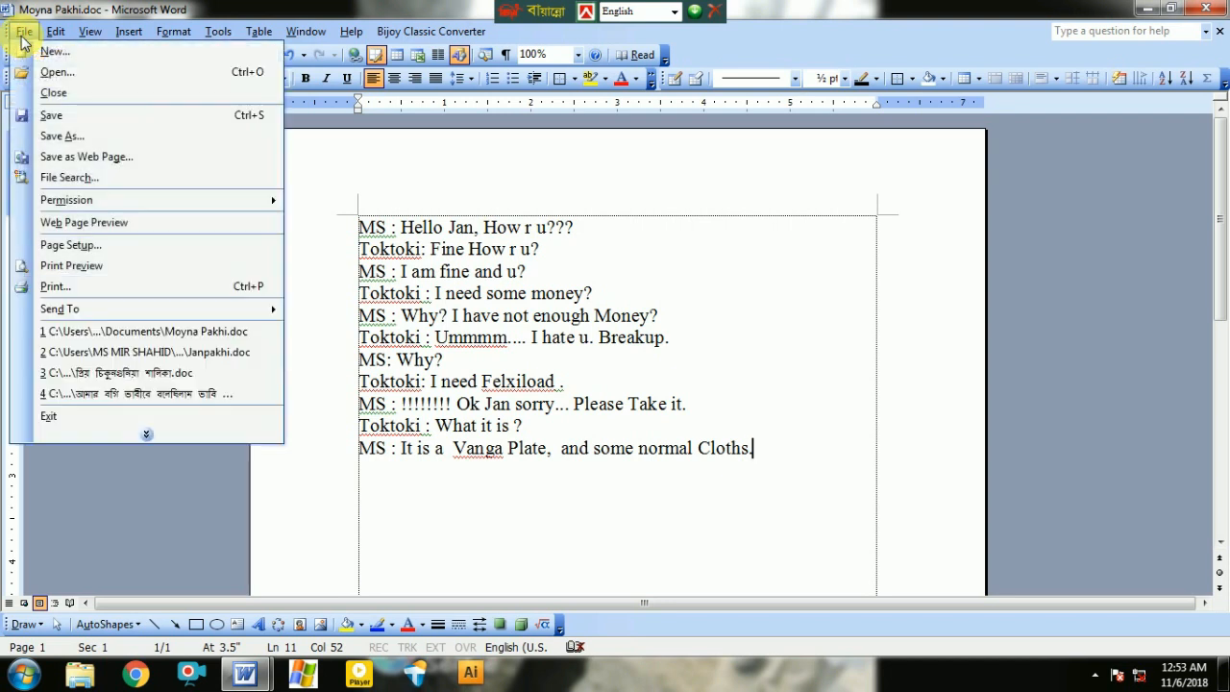
left_click(63, 120)
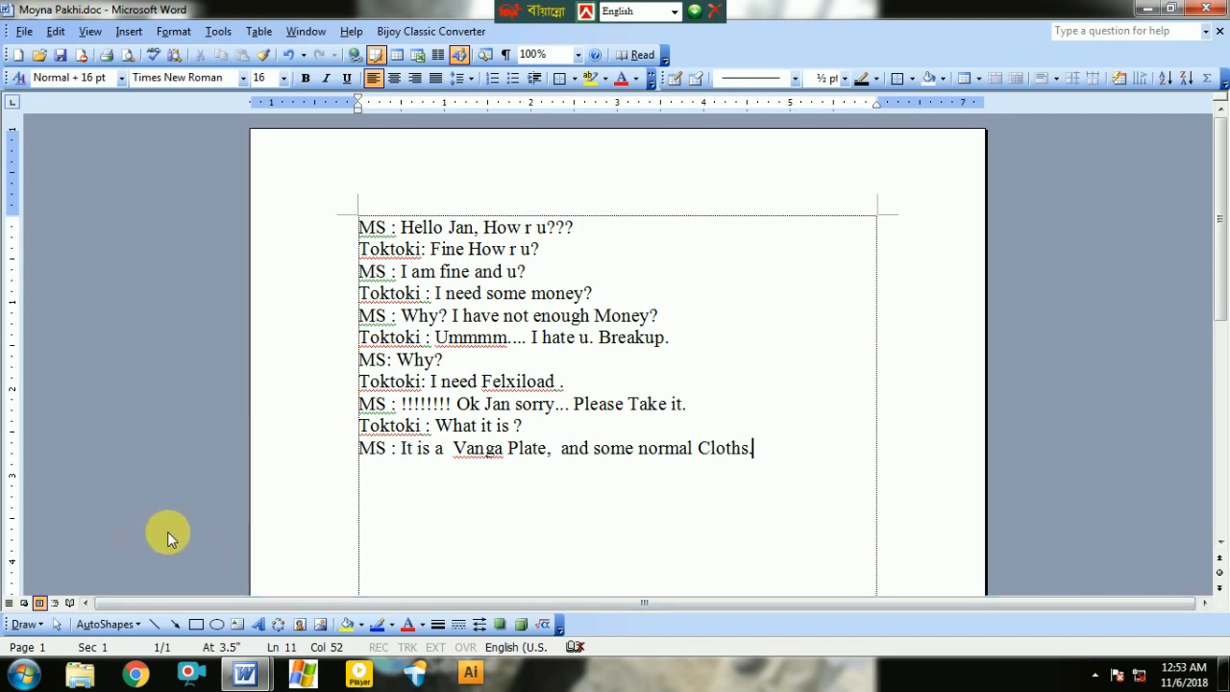
- Add an empty line after the last sentence of Moyna Pakhi.doc and open Janpakhi.doc
key("Return")
left_click(24, 31)
left_click(38, 71)
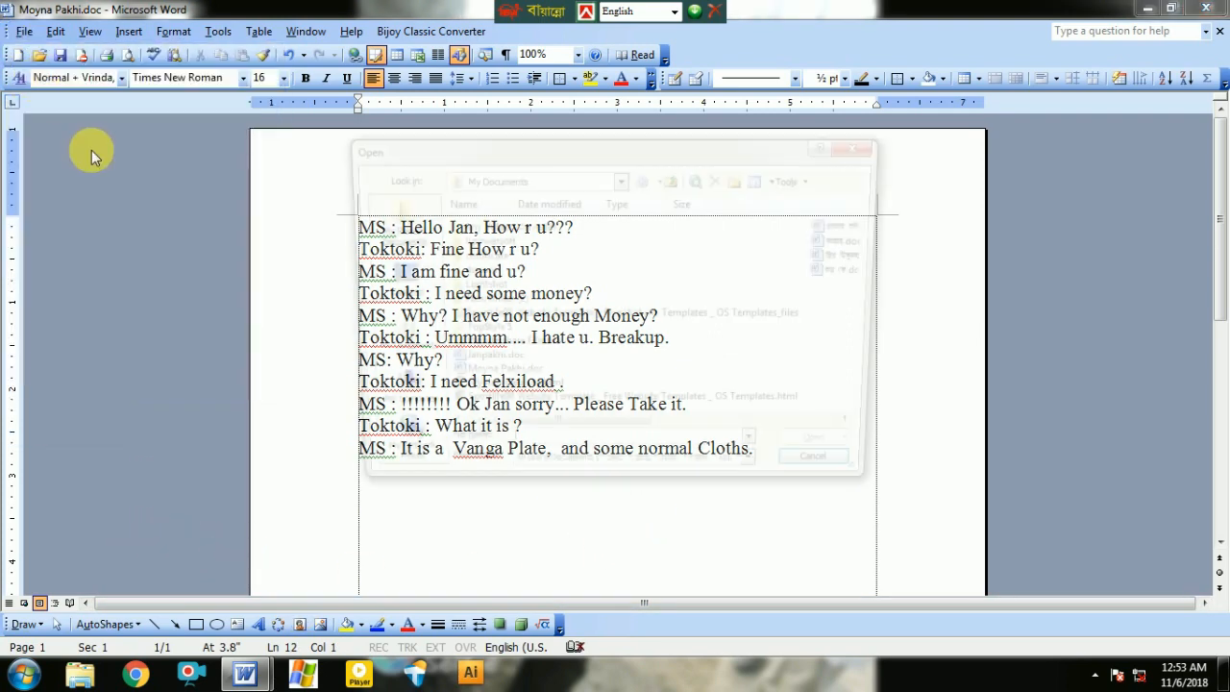
double_click(412, 435)
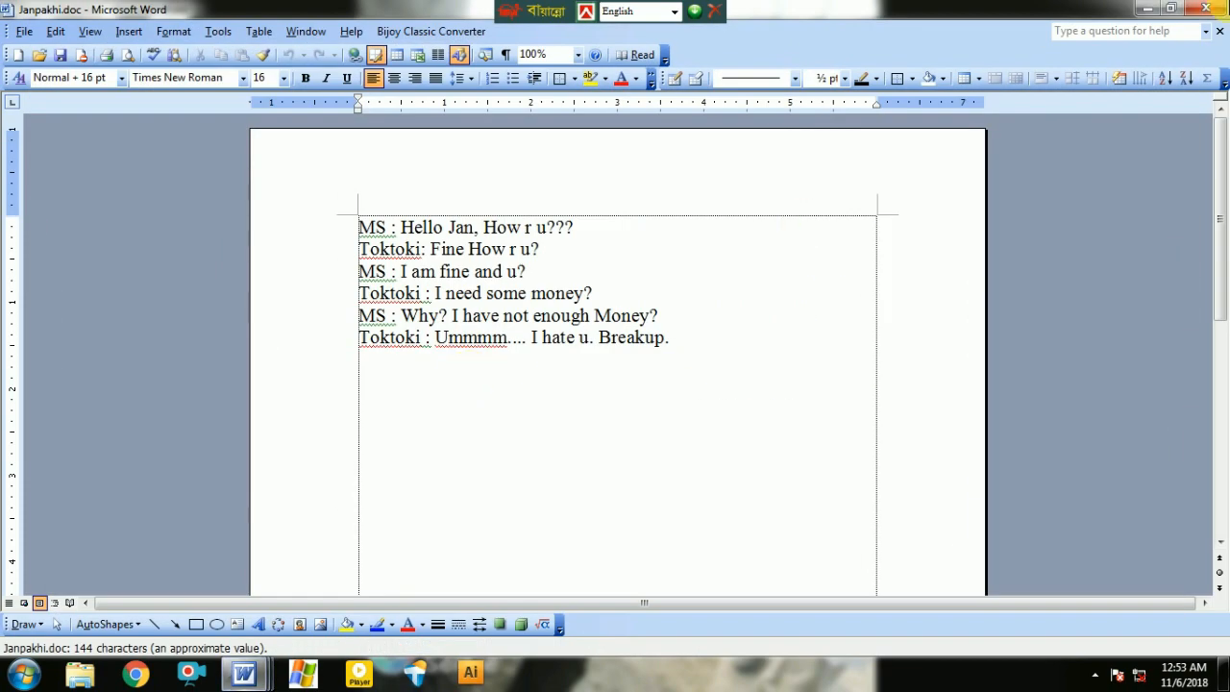
- Shrink the Janpakhi.doc window, move it beside Moyna Pakhi.doc to compare the two texts, and close it
left_click(1171, 9)
left_click_drag(618, 121, 1188, 110)
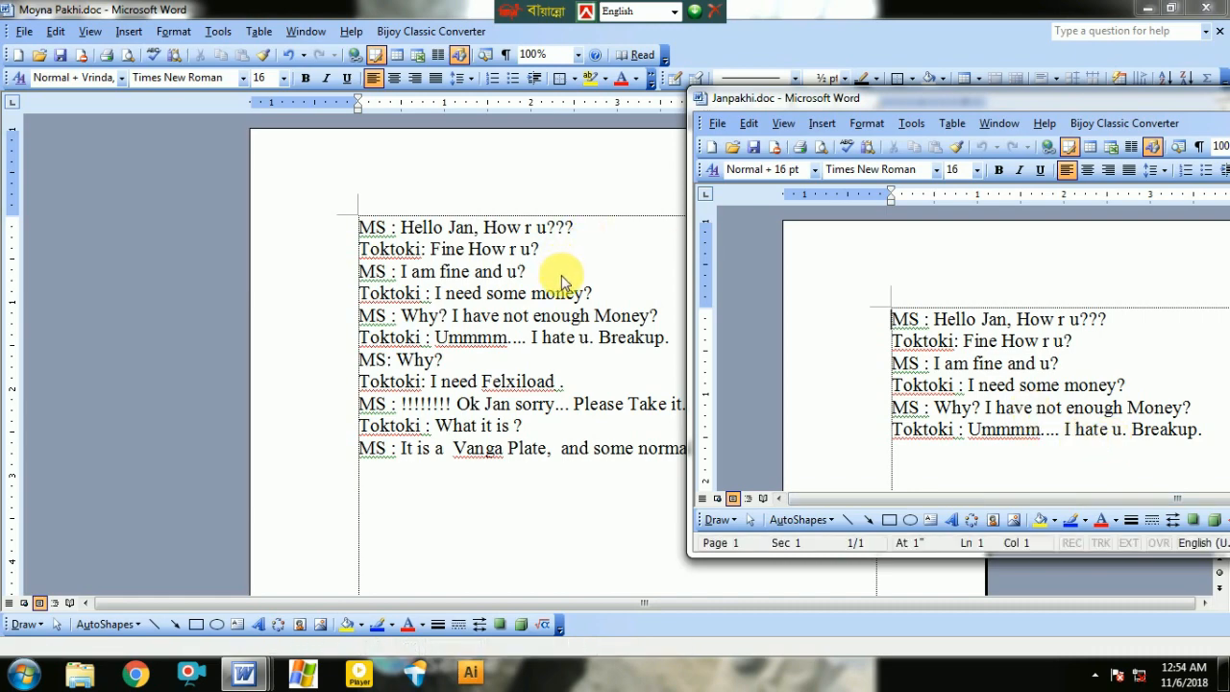
left_click_drag(855, 94, 2, 152)
left_click(828, 144)
- Set the top page margin of Moyna Pakhi.doc to 2.1" in Page Setup
left_click(23, 32)
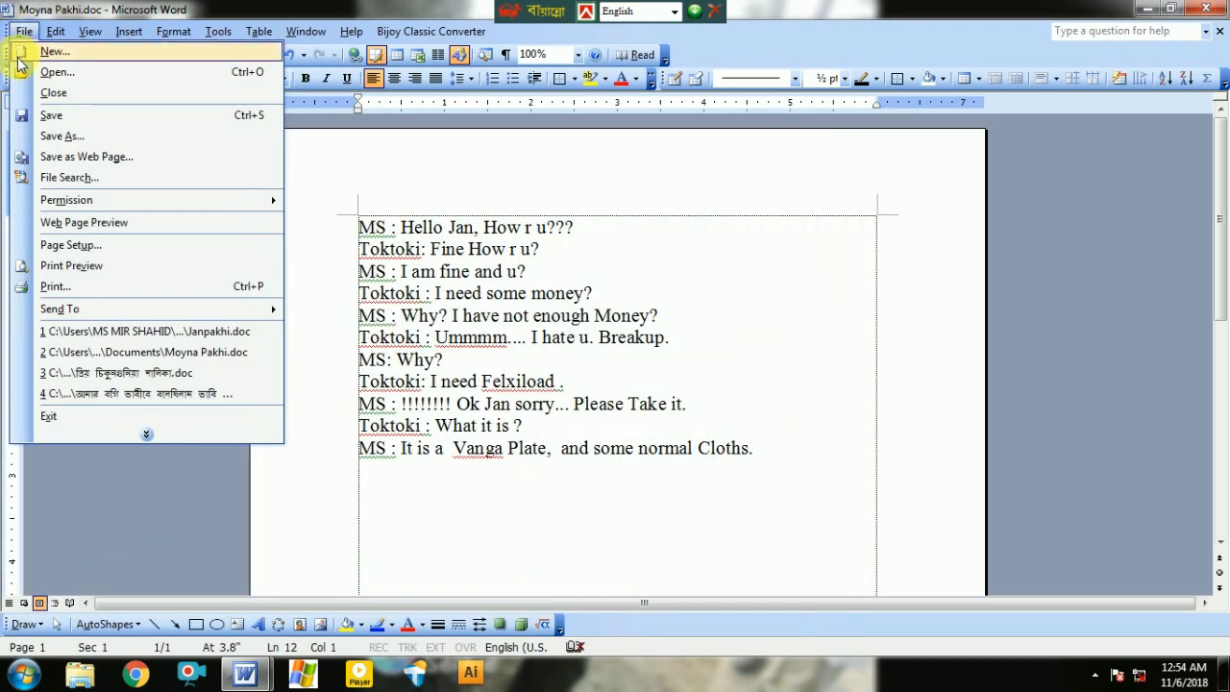
left_click(91, 249)
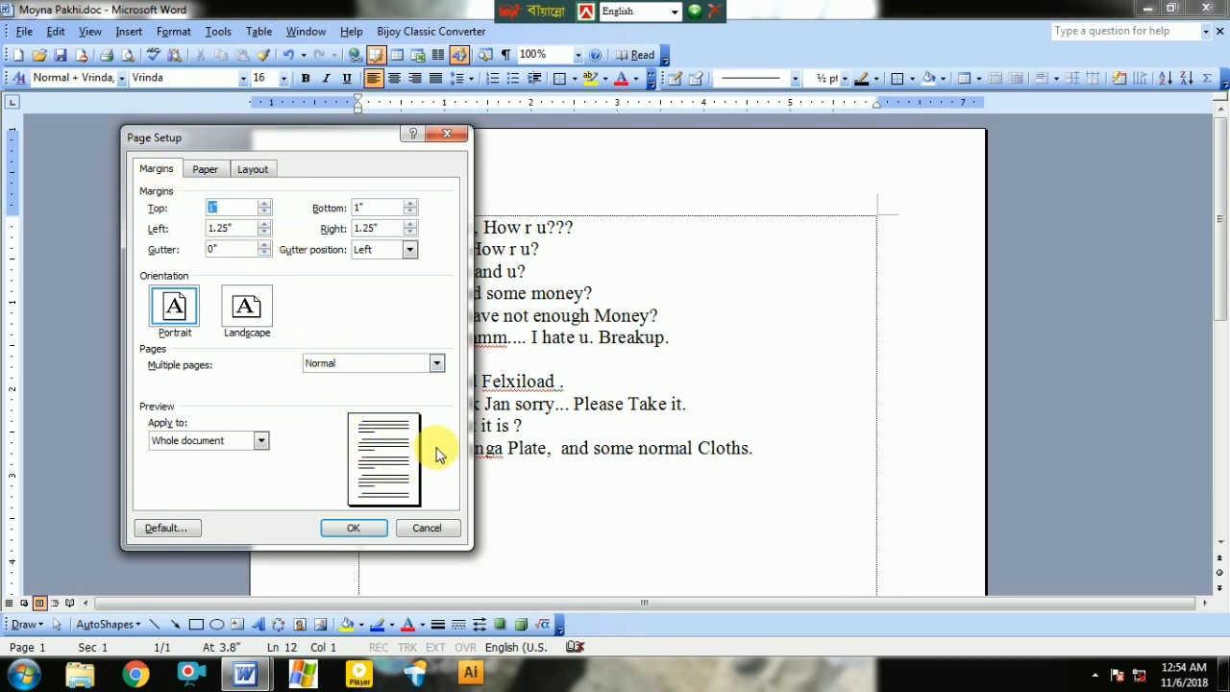
left_click(266, 204)
left_click(266, 203)
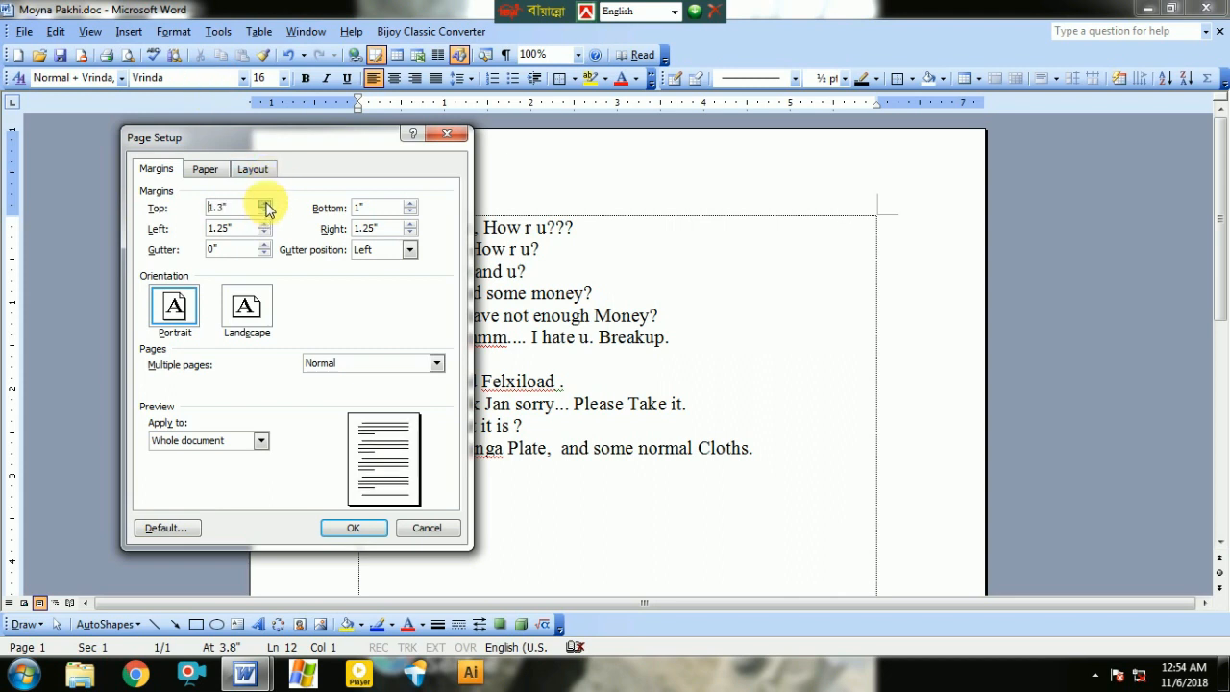
left_click(266, 204)
left_click(266, 203)
left_click(266, 203)
left_click(266, 203)
left_click(266, 204)
left_click(266, 204)
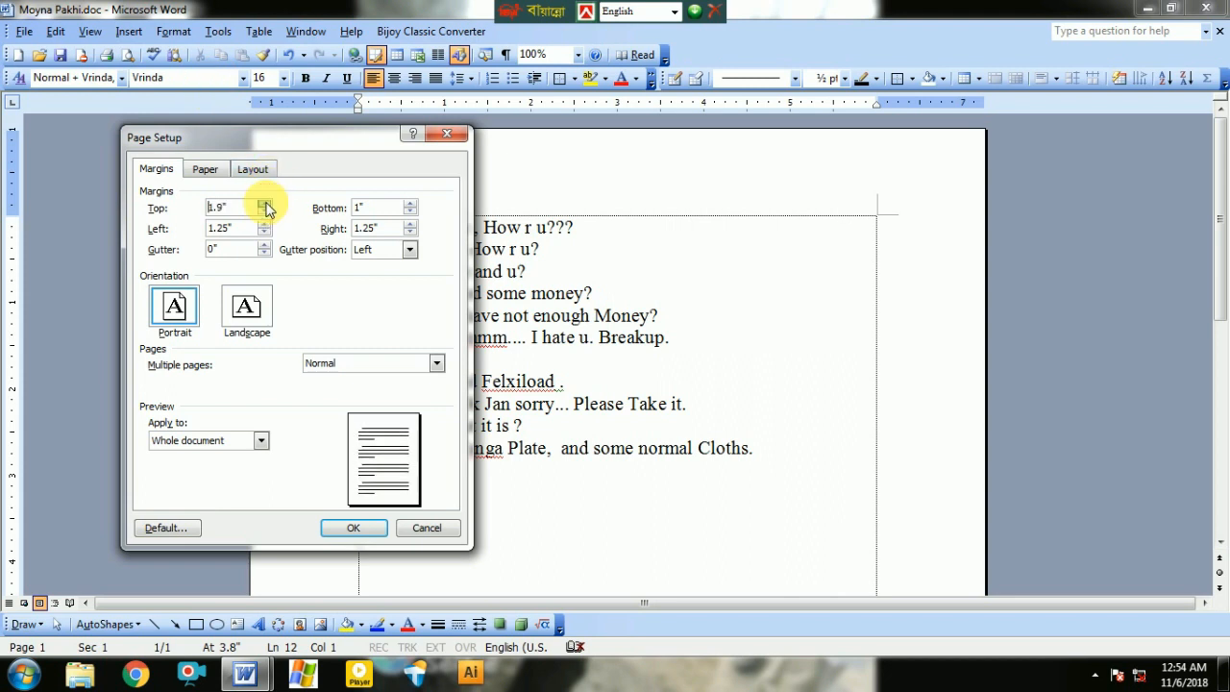
left_click(267, 203)
left_click(266, 204)
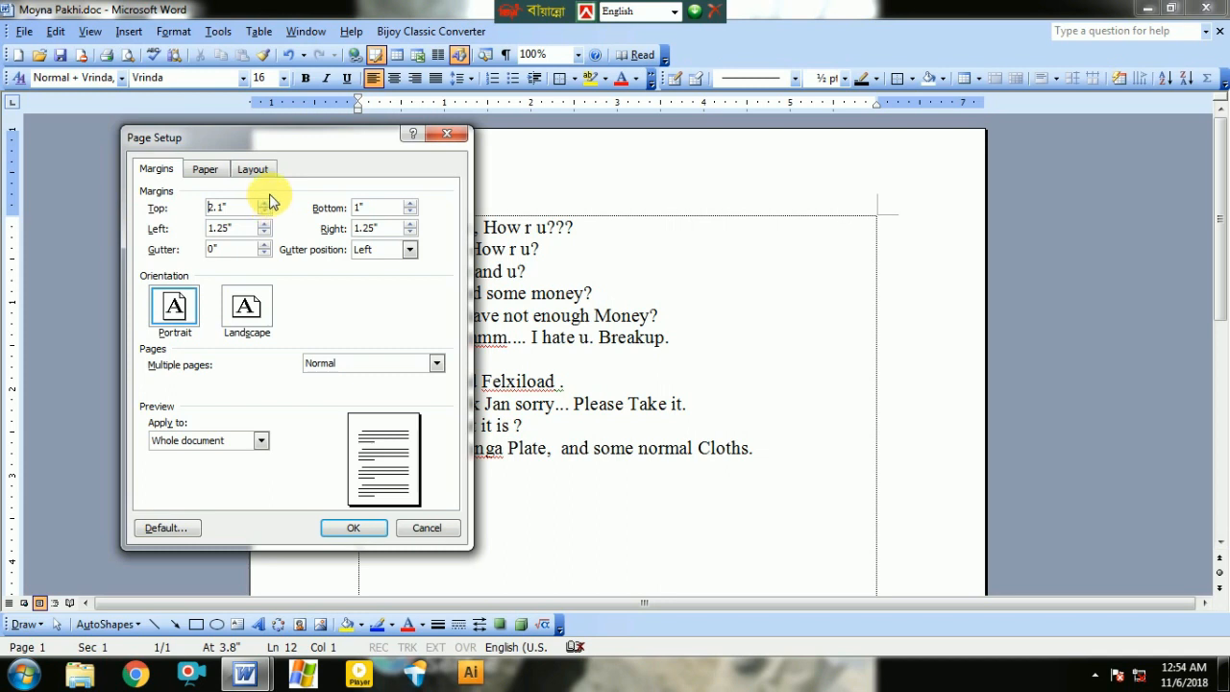
- Set the bottom page margin to 0.3", apply the page setup, and undo and redo the change
left_click(409, 213)
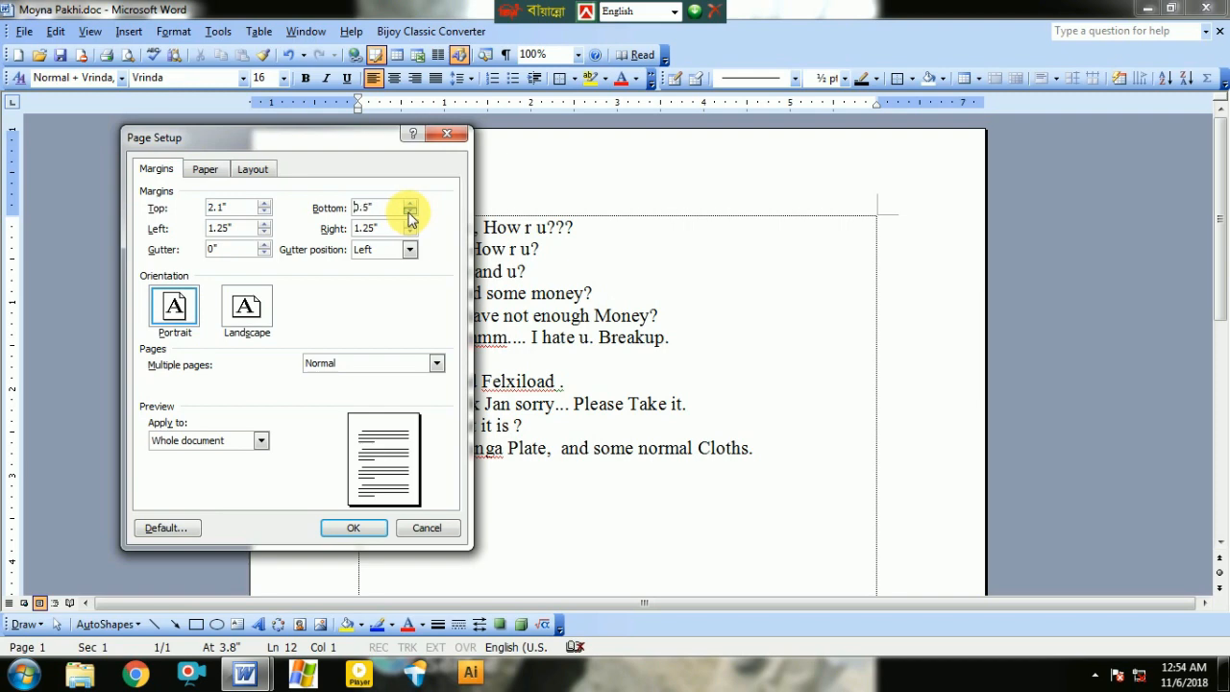
left_click(409, 217)
left_click(410, 217)
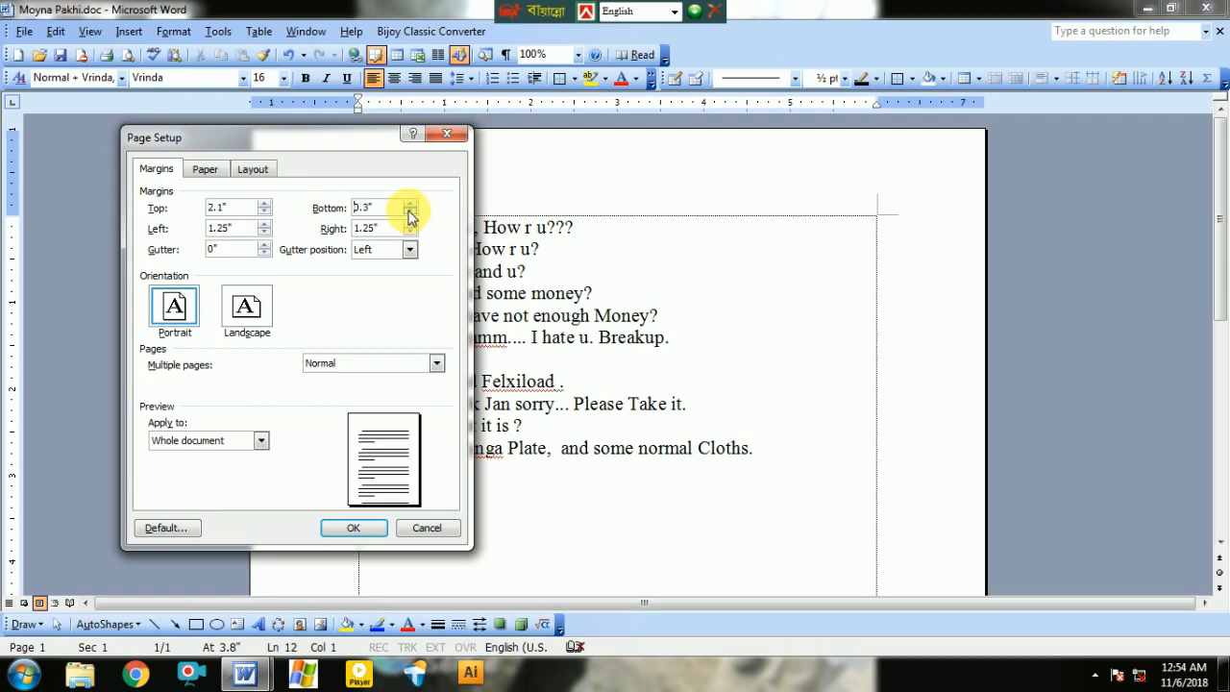
left_click(355, 530)
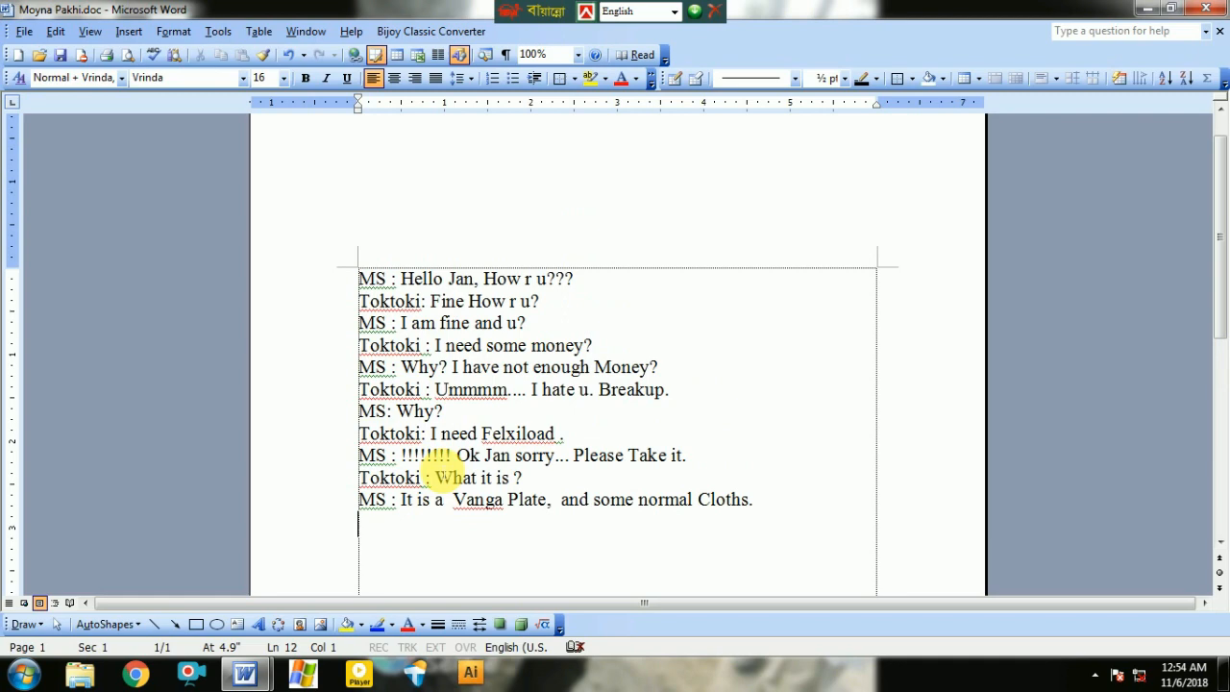
key("ctrl+z")
key("ctrl+y")
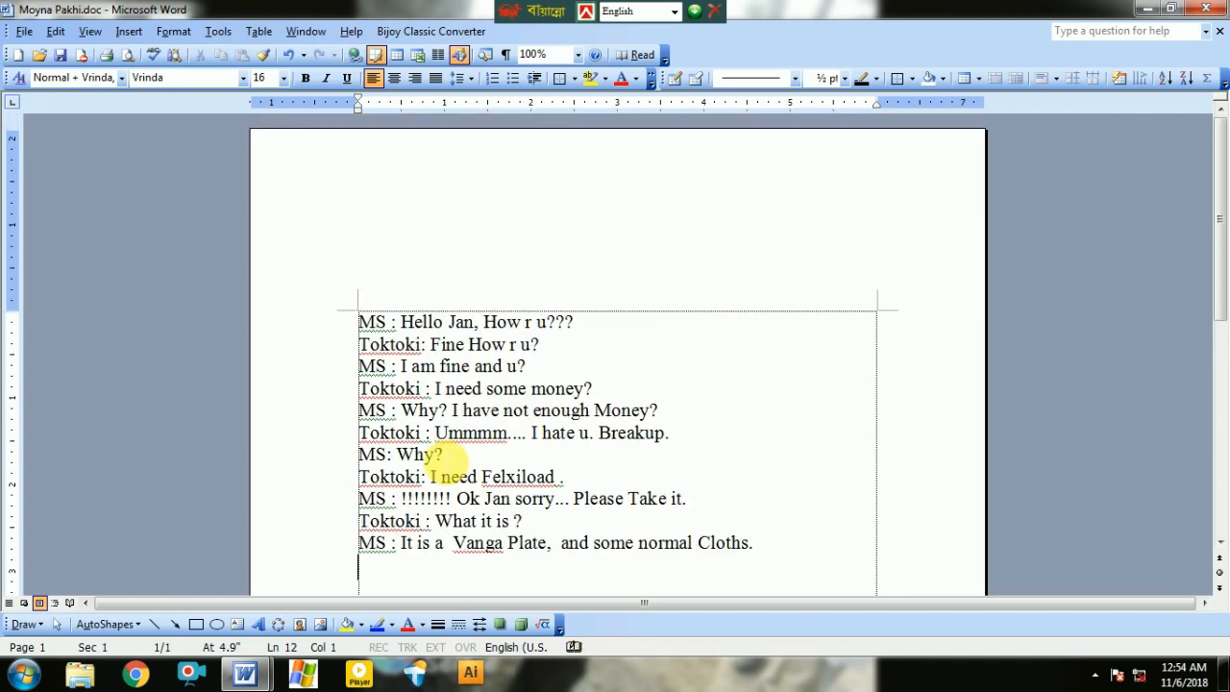
- Reopen Page Setup and set both the top and bottom margins to 1"
double_click(14, 471)
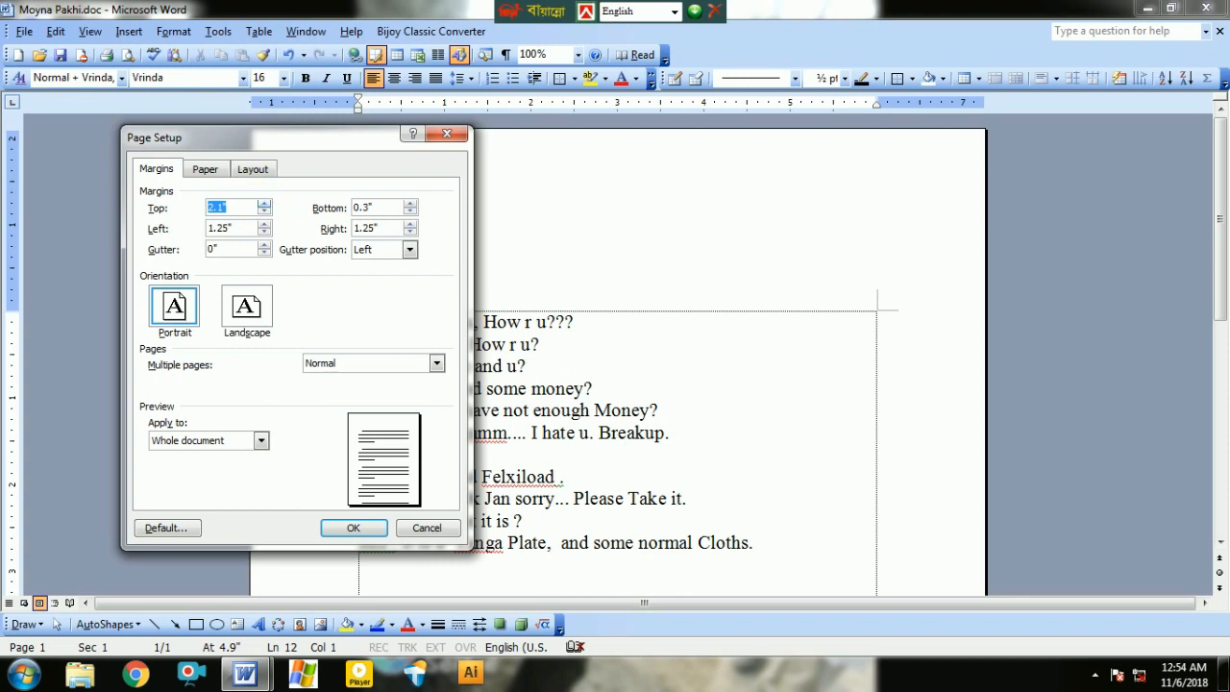
type("1")
key("Tab")
type("1")
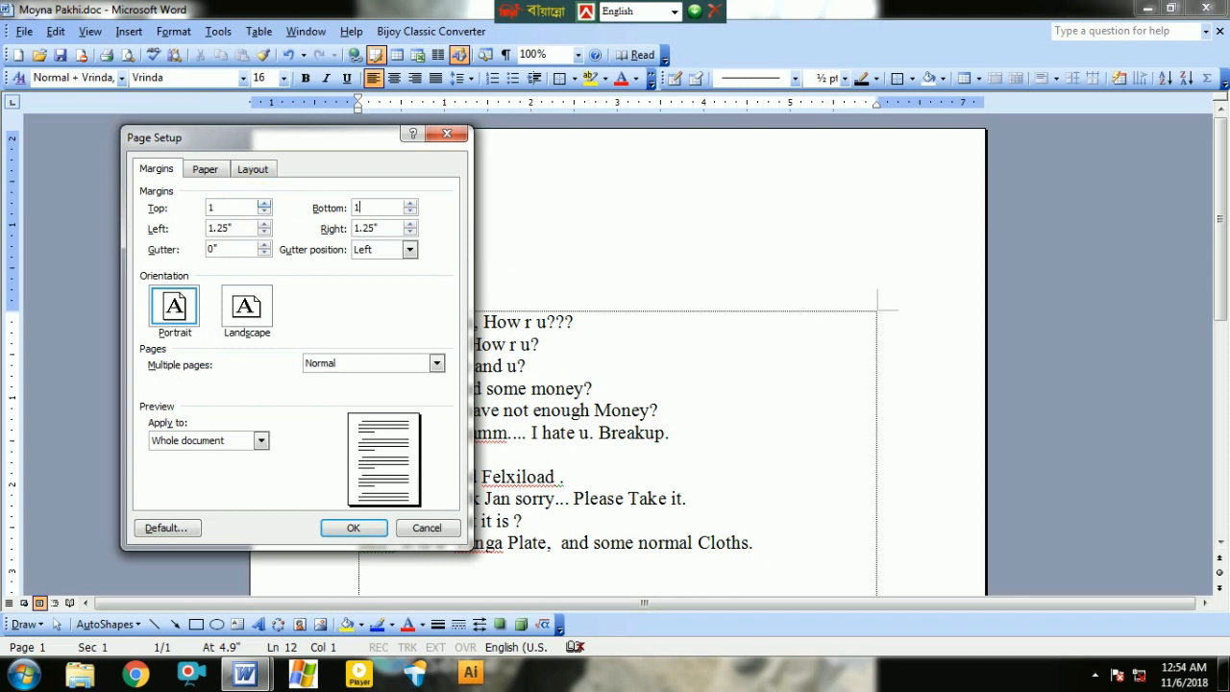
key("Tab")
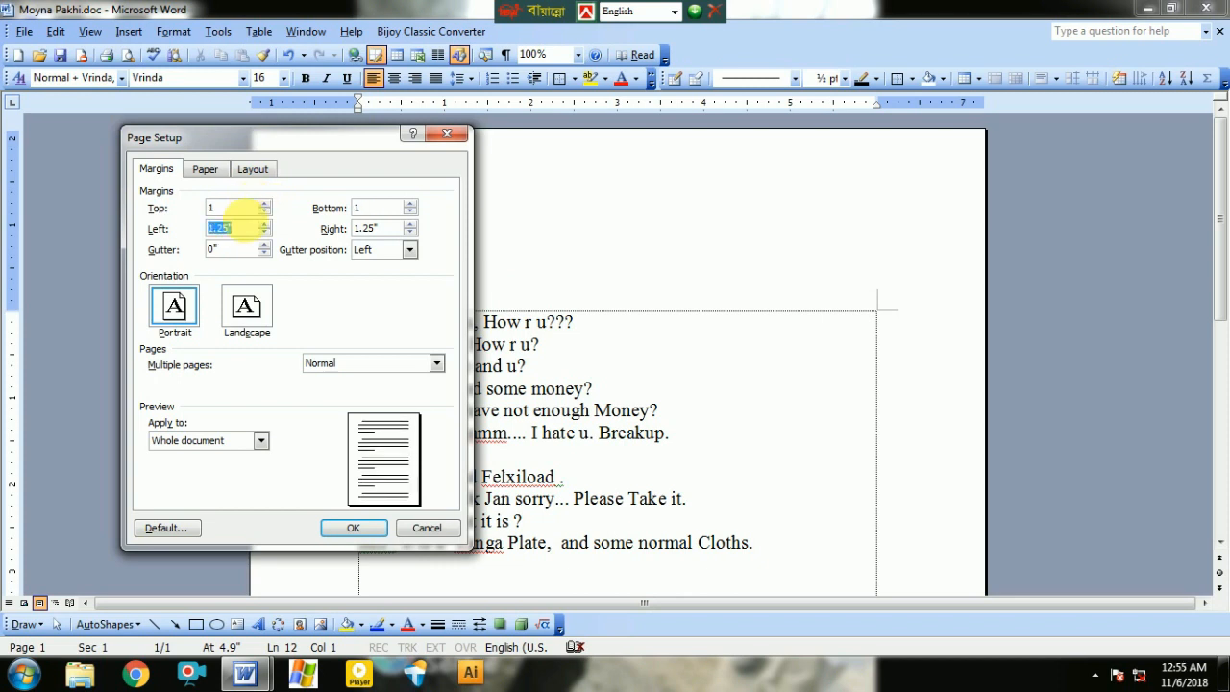
- Set the left page margin to 1.4"
left_click(266, 223)
left_click(266, 224)
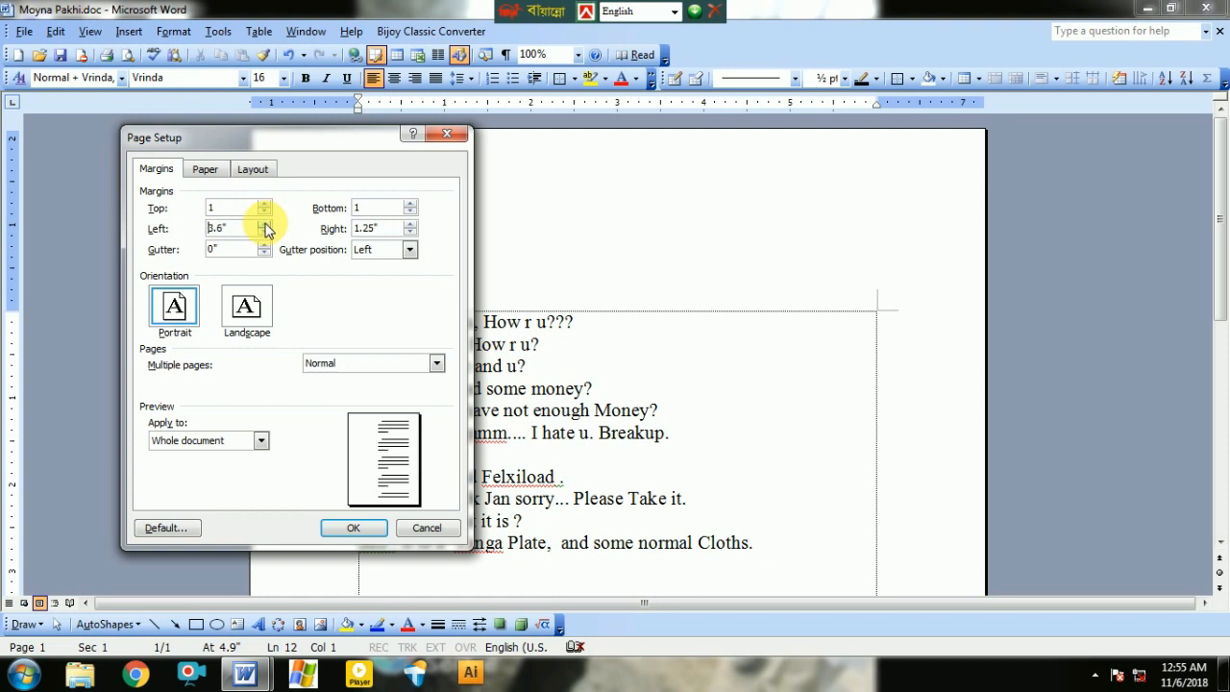
left_click(264, 233)
left_click(264, 233)
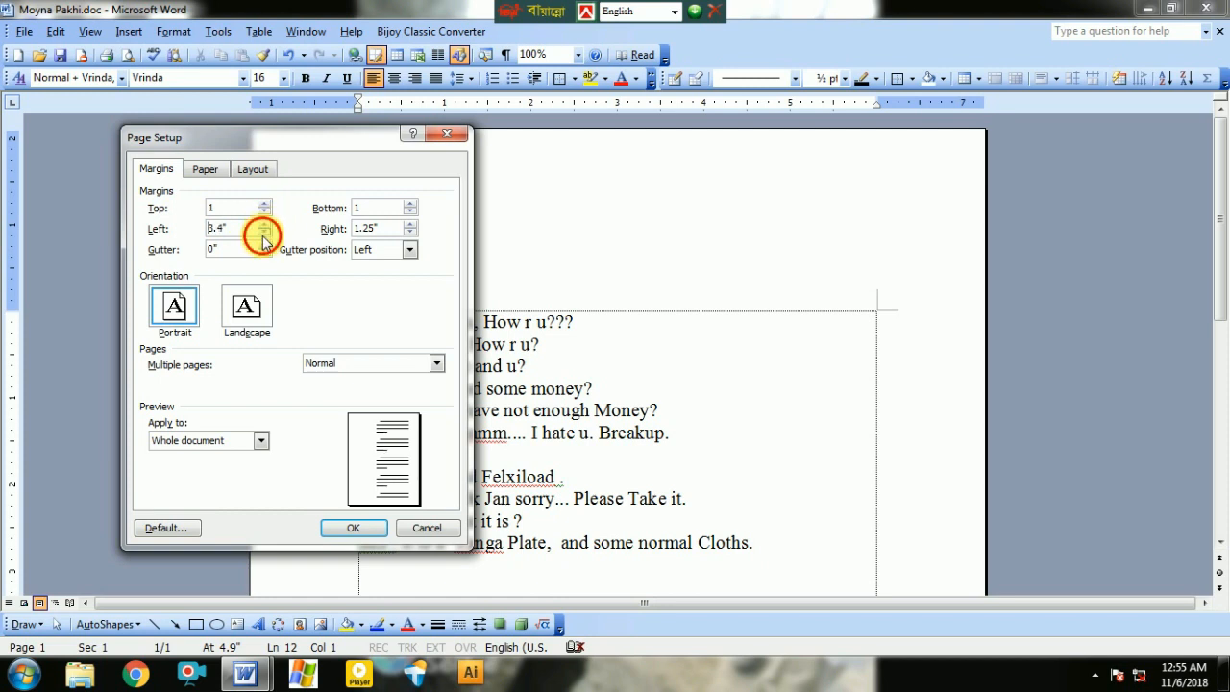
left_click(263, 233)
left_click(264, 233)
left_click(264, 234)
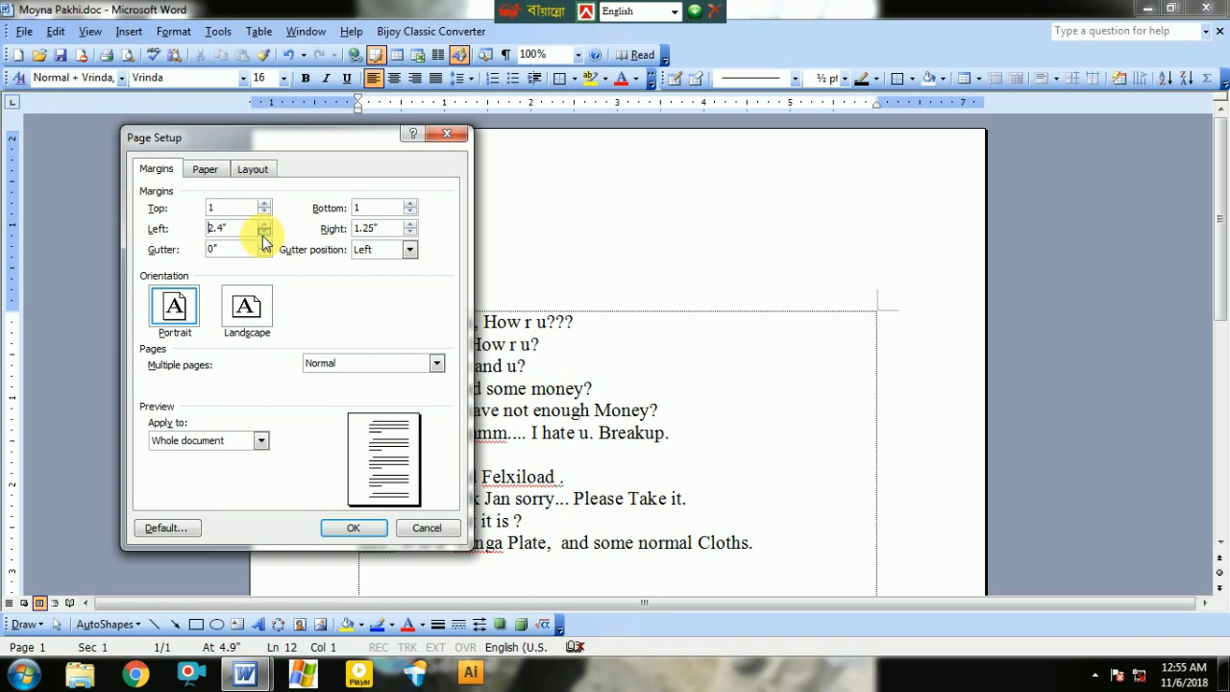
left_click(263, 234)
left_click(263, 234)
left_click(263, 234)
left_click(263, 234)
key("Tab")
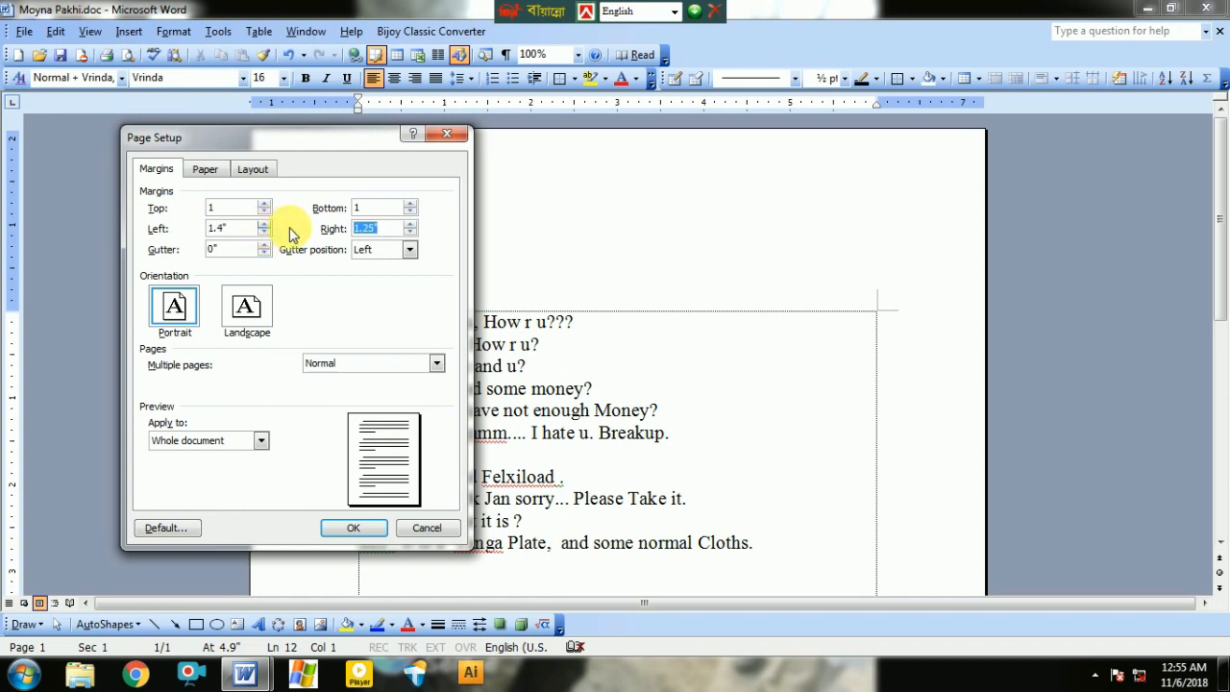
- Set the right page margin to 0.9" and apply the page setup to the whole document
left_click(411, 234)
left_click(411, 233)
left_click(411, 234)
left_click(411, 233)
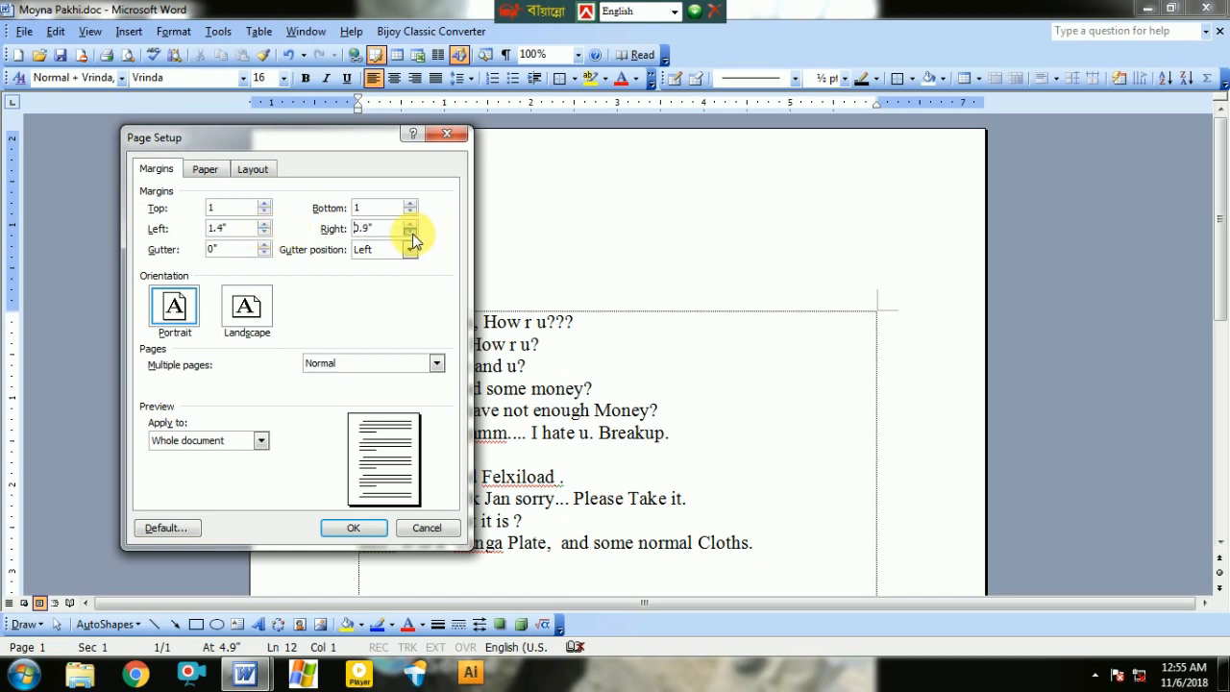
left_click(348, 535)
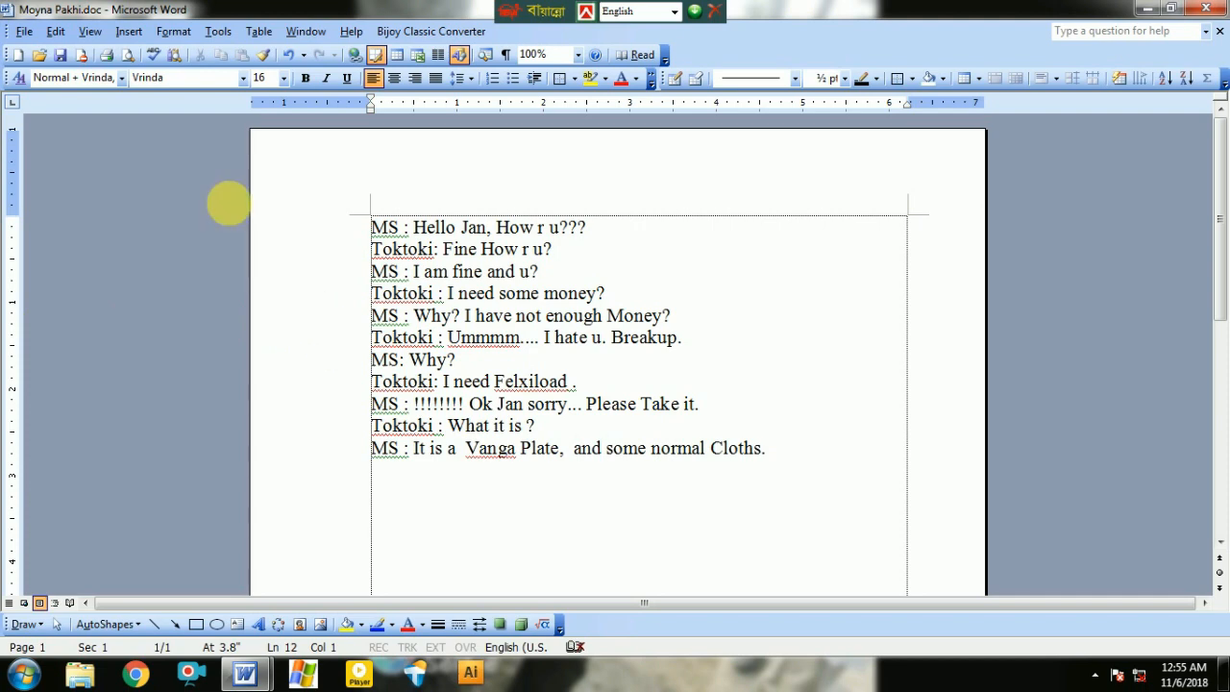
- Change the whole document's page orientation to Landscape and look over the resulting page
left_click(15, 29)
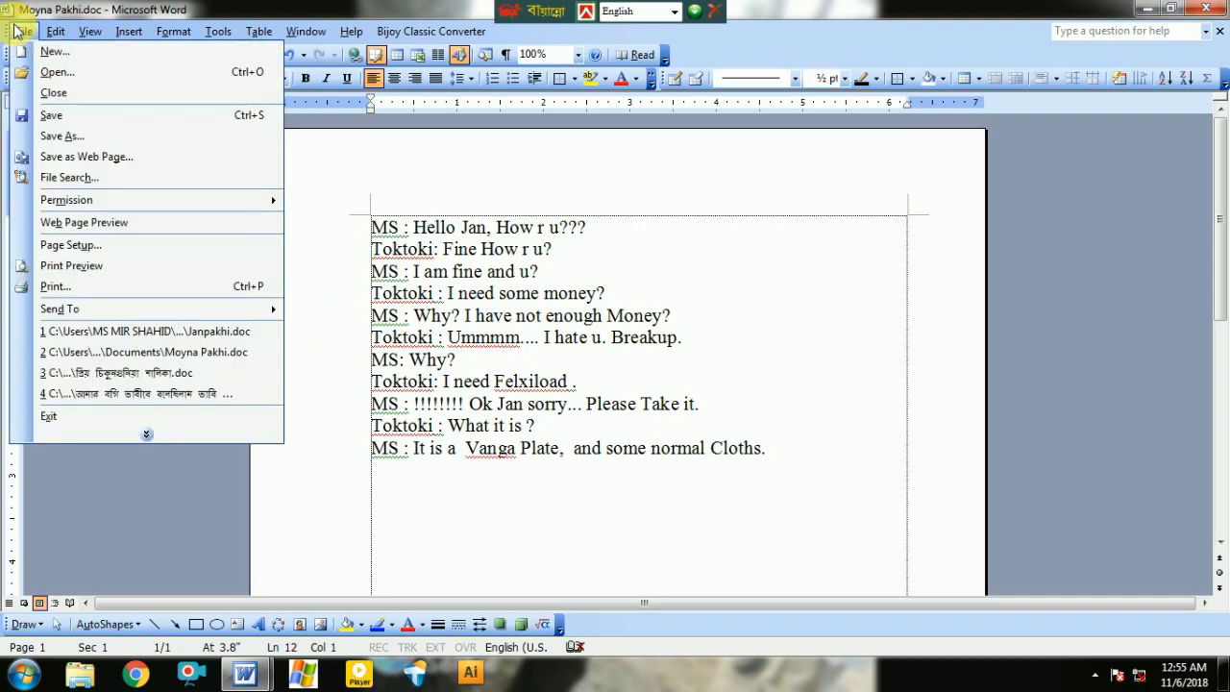
left_click(72, 248)
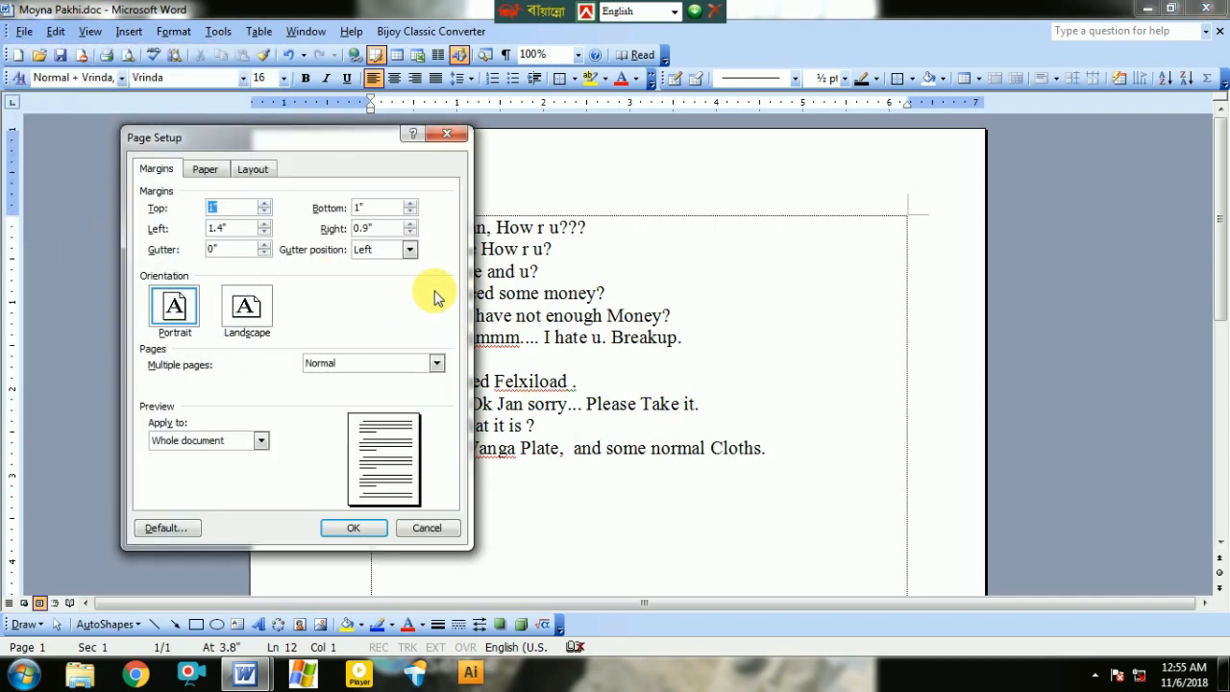
left_click(250, 308)
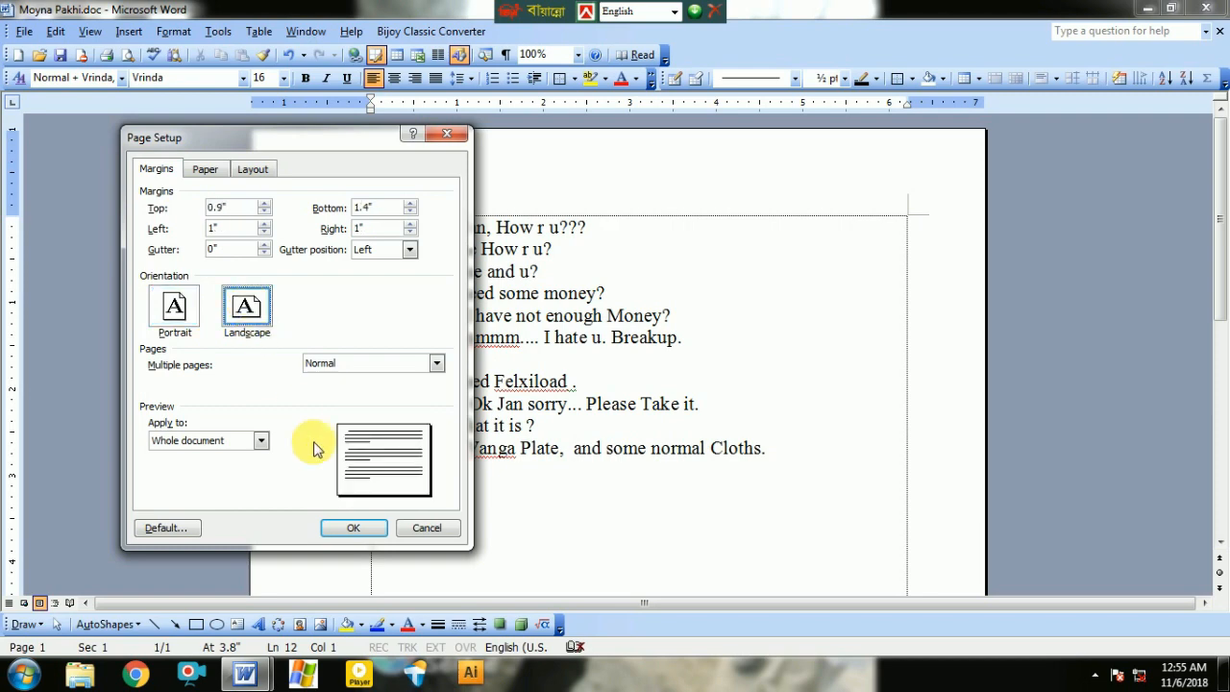
left_click(352, 529)
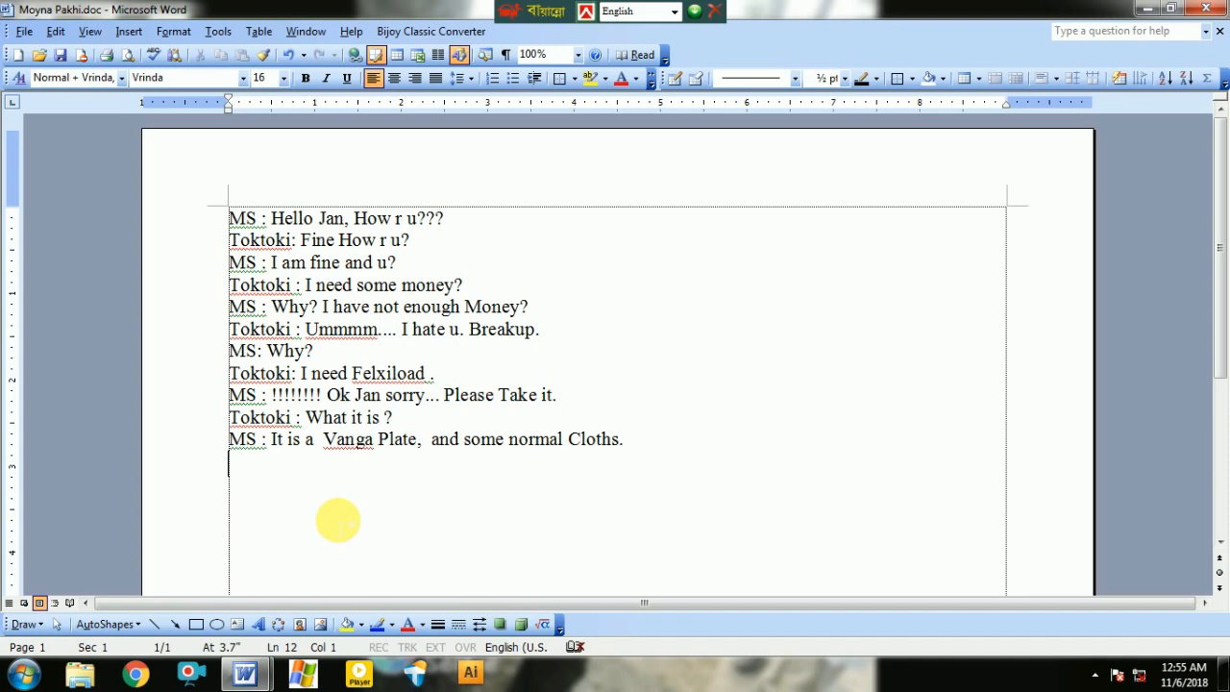
scroll(800, 516, "down", 5)
scroll(913, 410, "up", 4)
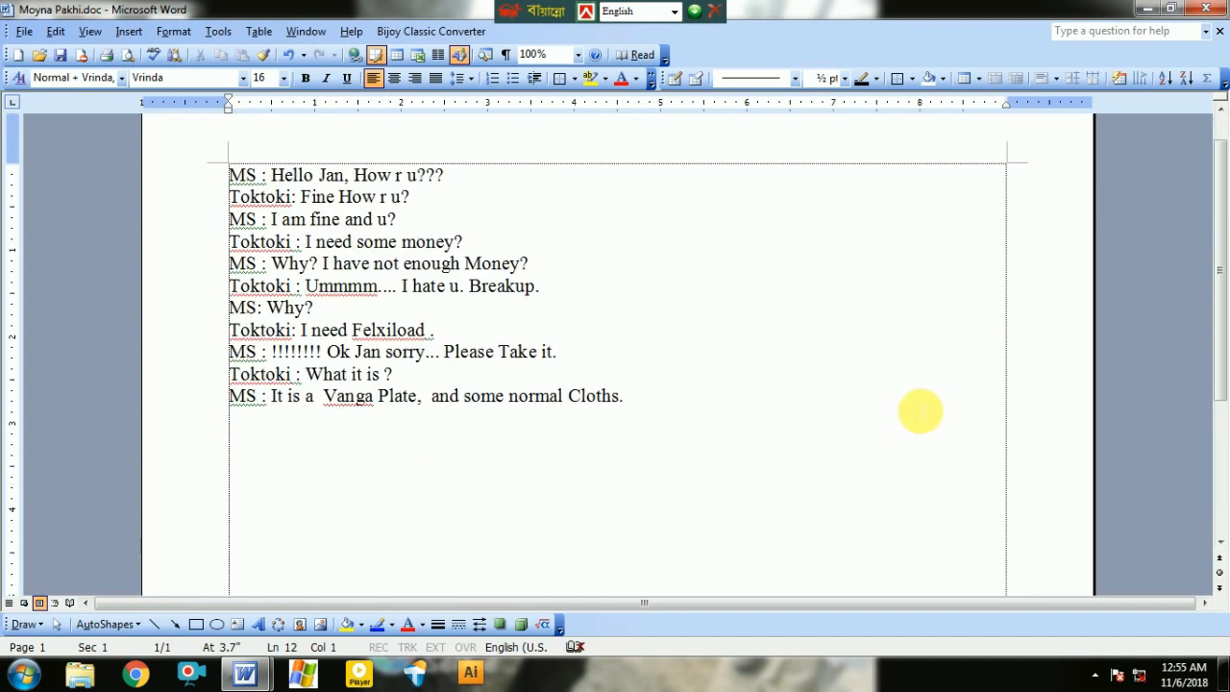
- Examine the page layout in Print Preview and return to the document
left_click(24, 31)
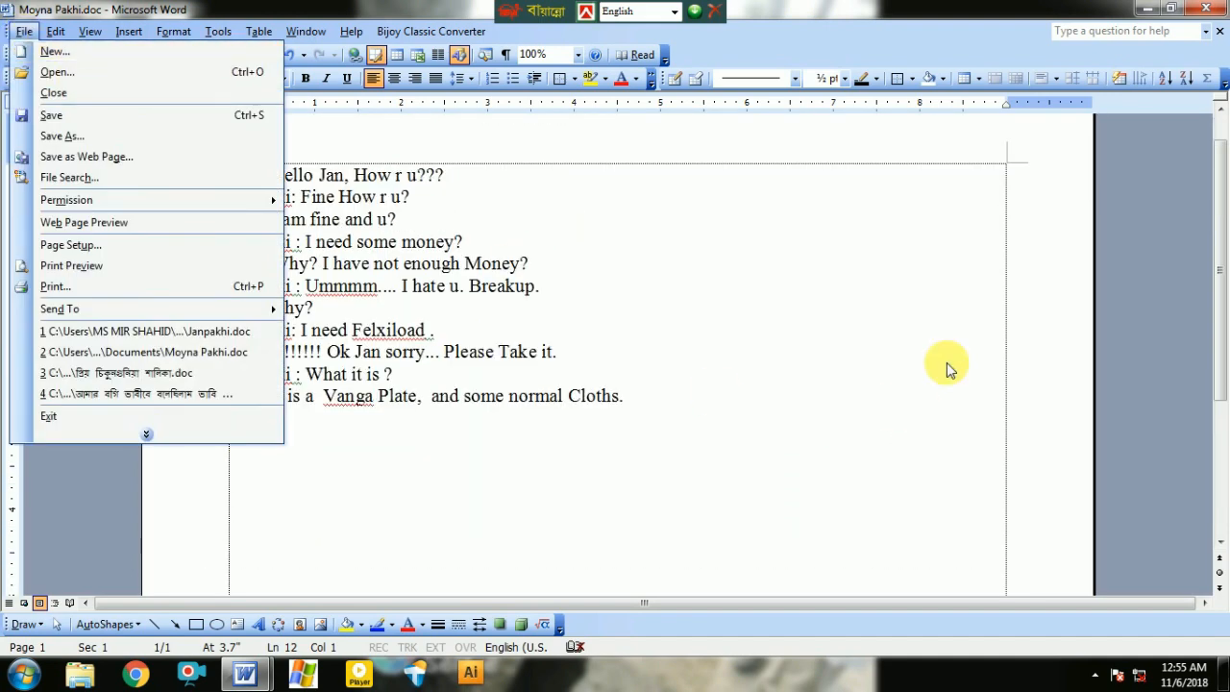
left_click(1071, 428)
scroll(1076, 411, "down", 2)
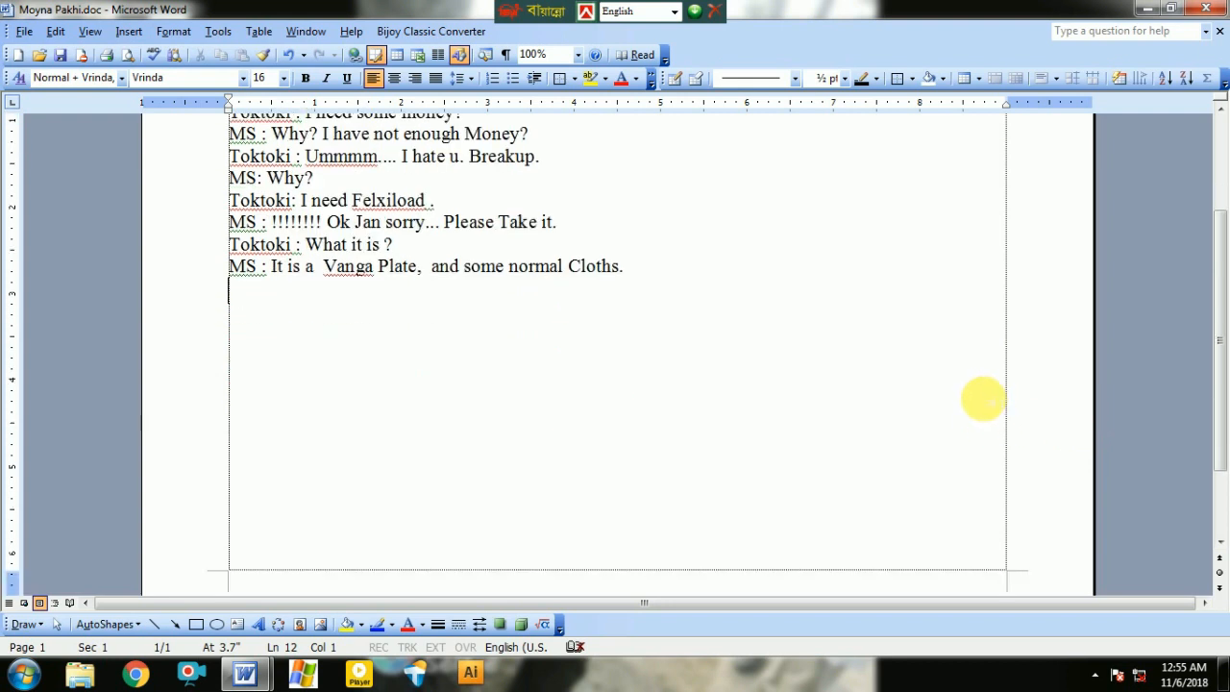
key("ctrl+F2")
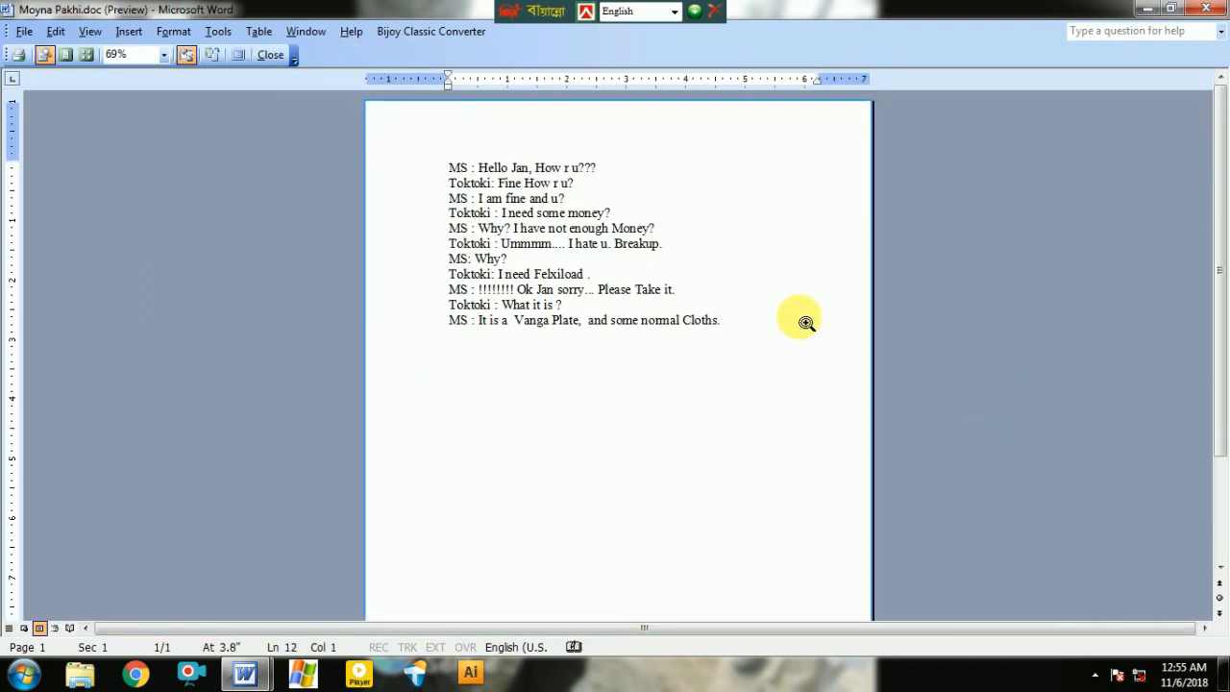
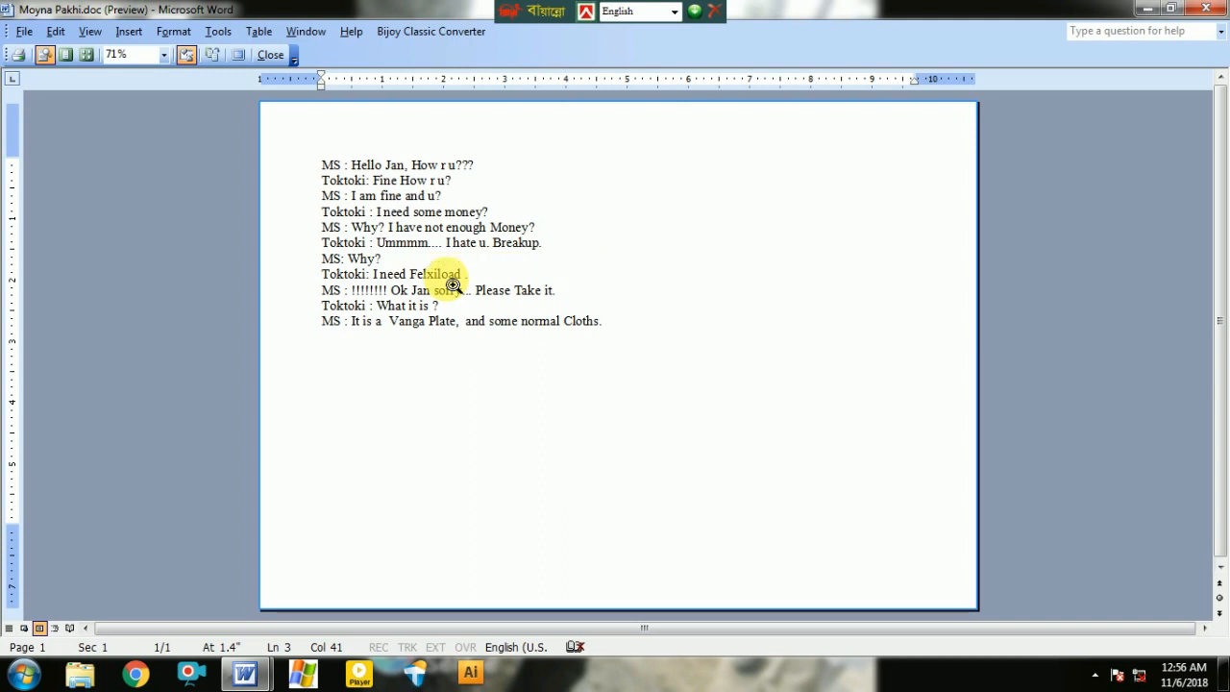
left_click(273, 55)
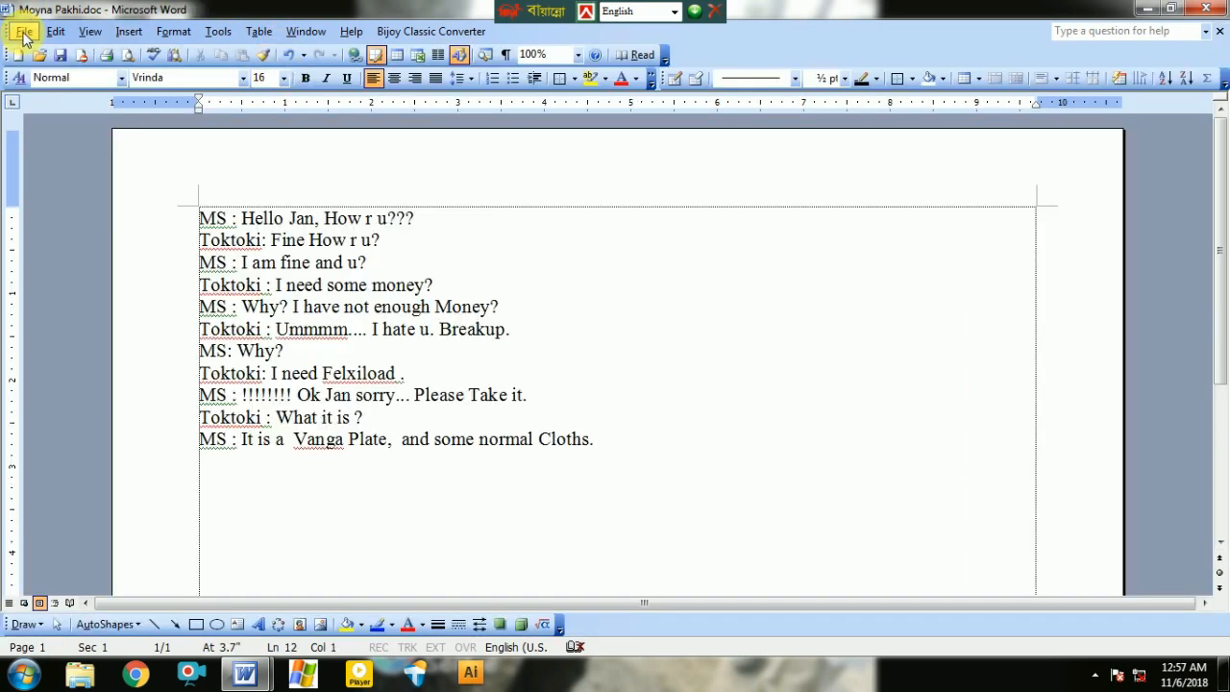
- Open the Print settings and choose Microsoft XPS Document Writer as the printer
left_click(24, 31)
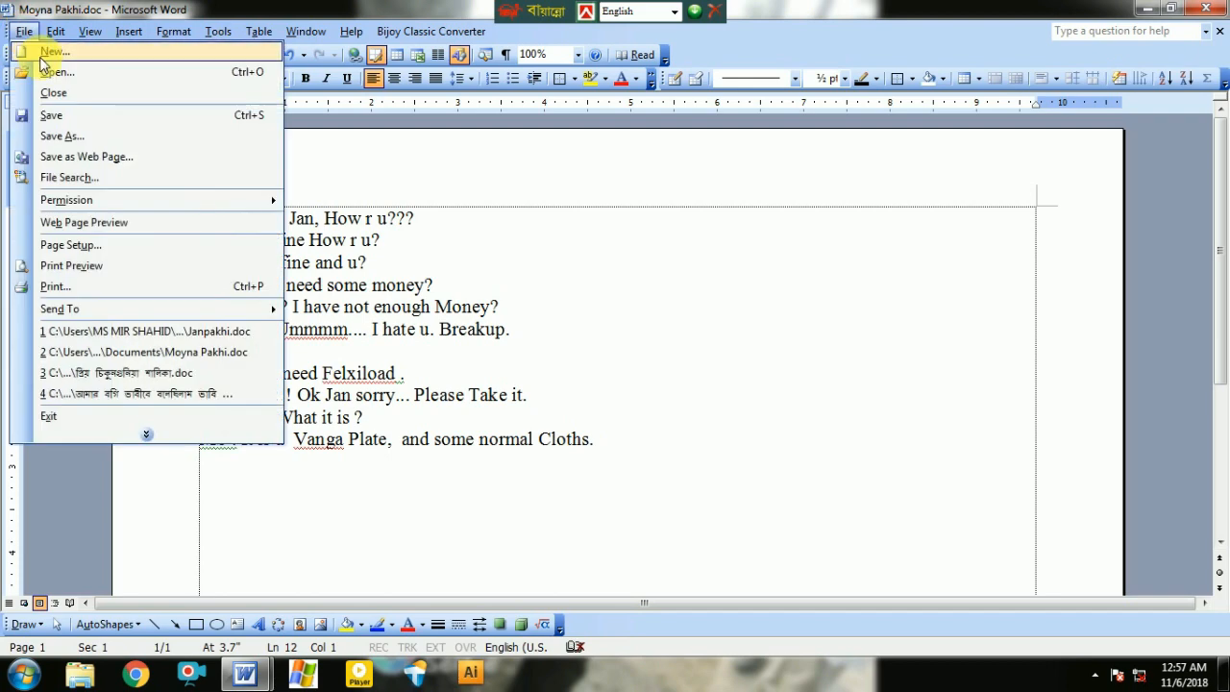
left_click(142, 291)
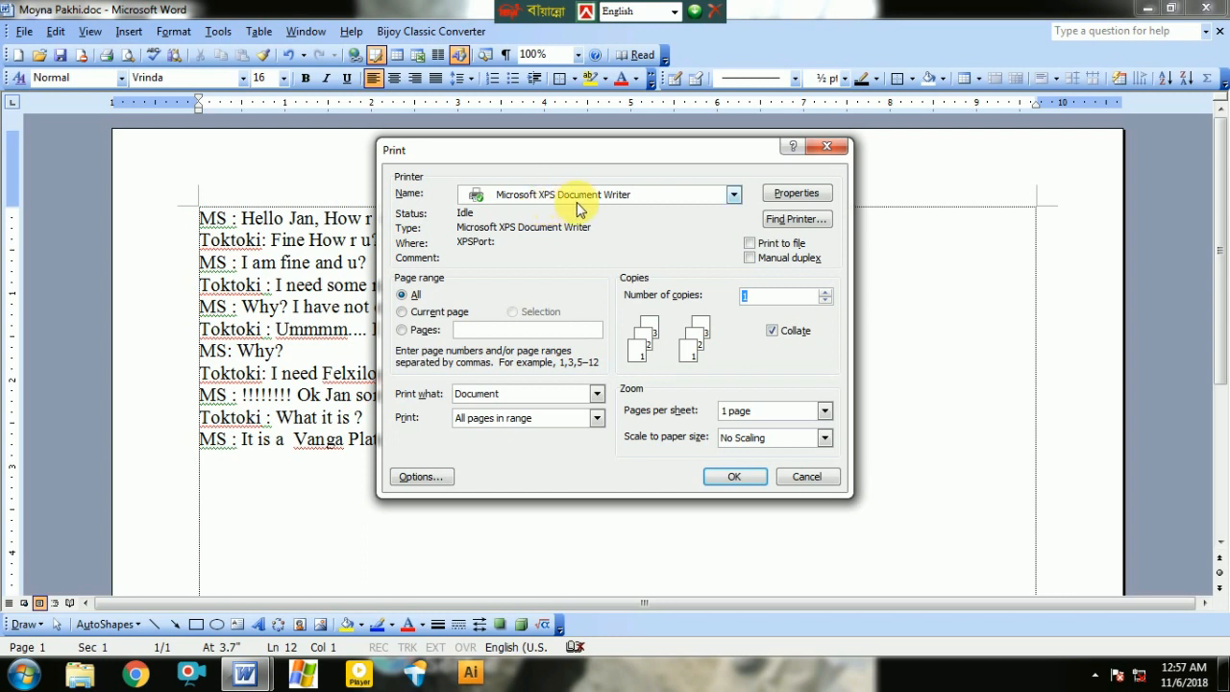
left_click(635, 198)
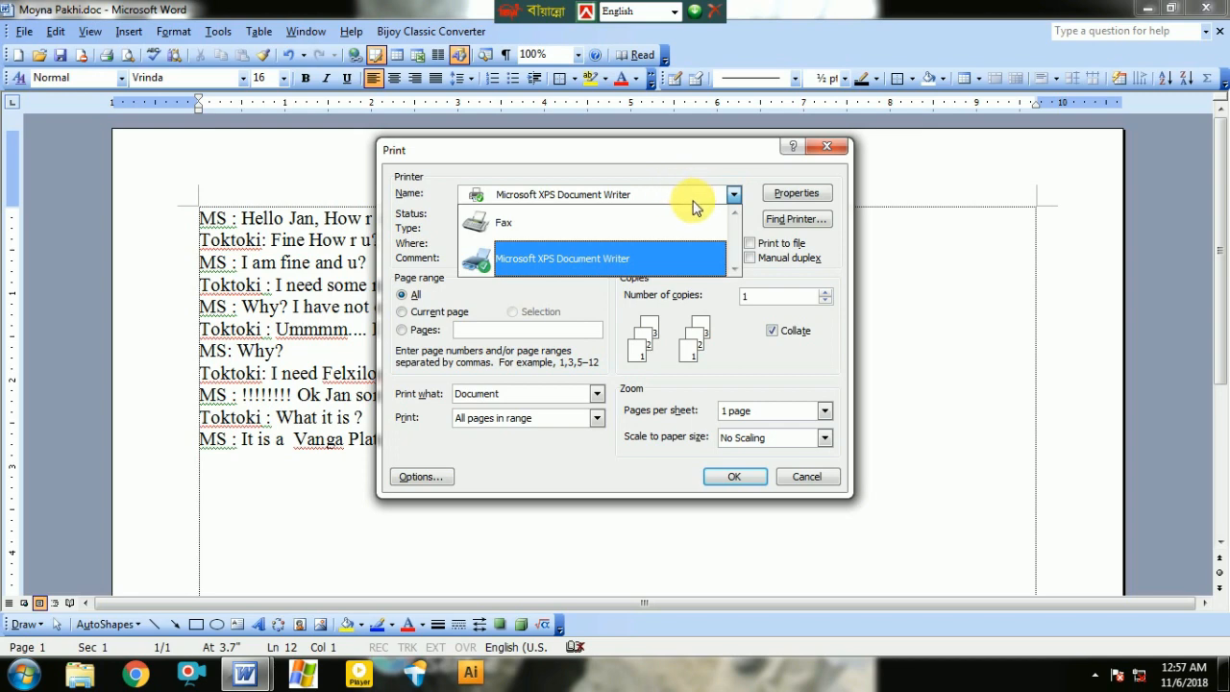
left_click(557, 262)
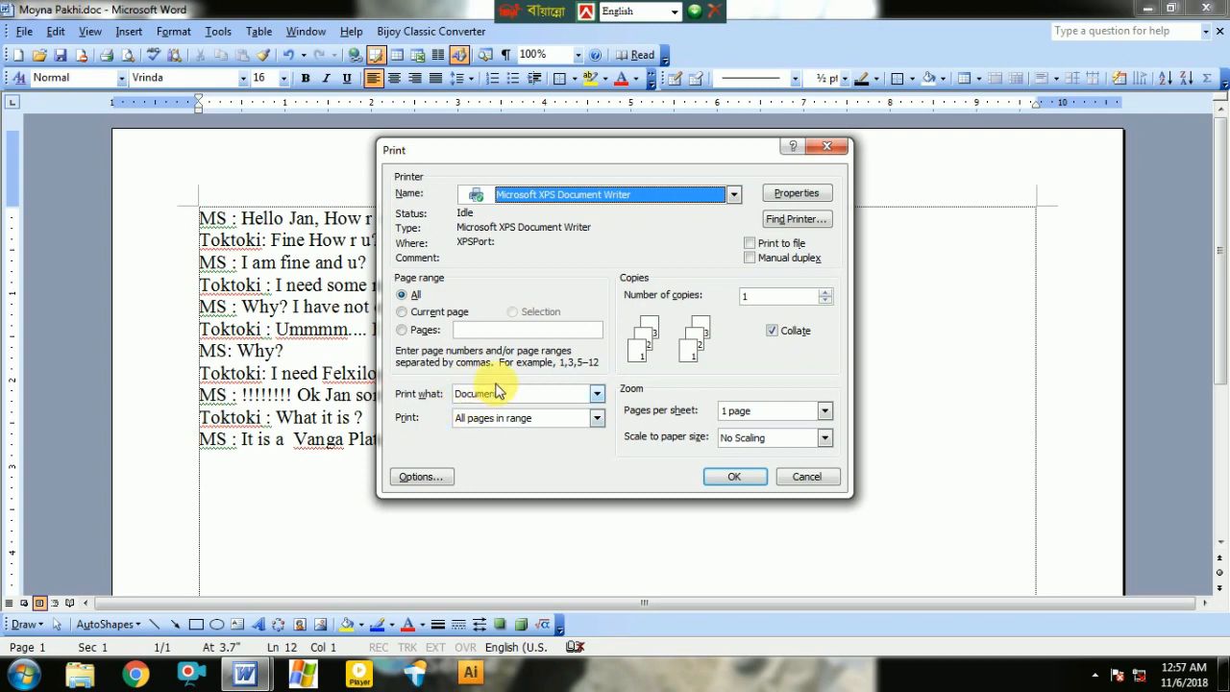
- Leave the Print settings without printing and set the font size to 23 on the empty line below the text
left_click(403, 312)
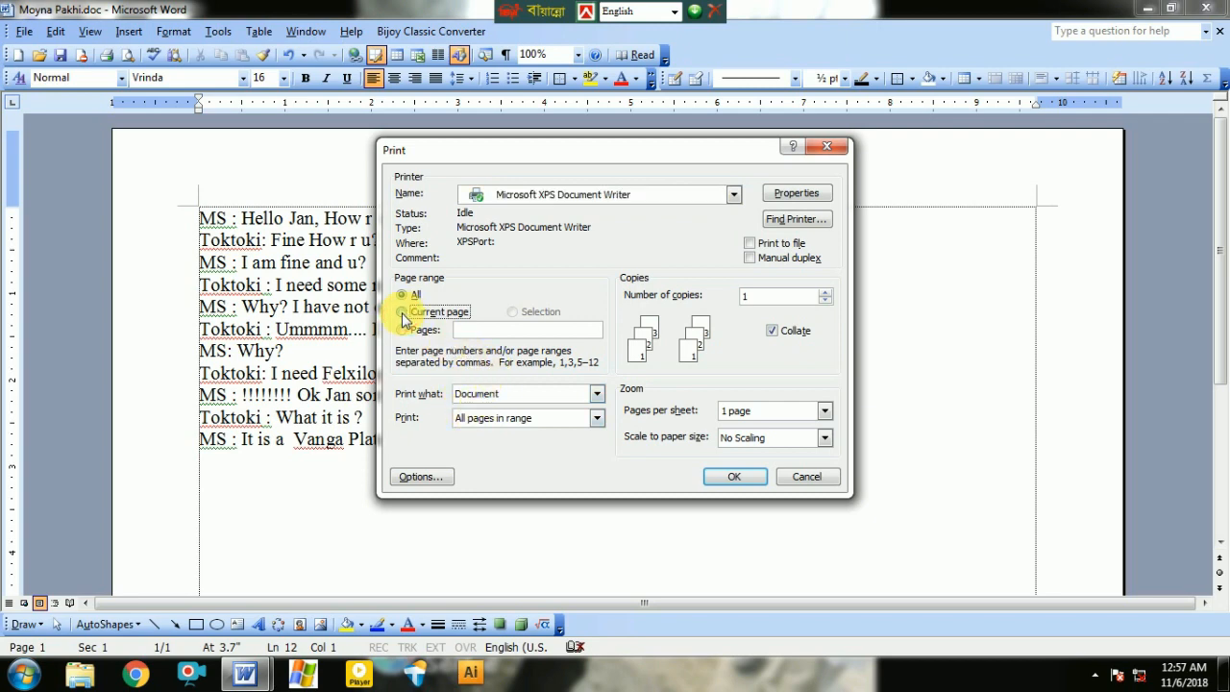
key("Escape")
scroll(379, 393, "down", 4)
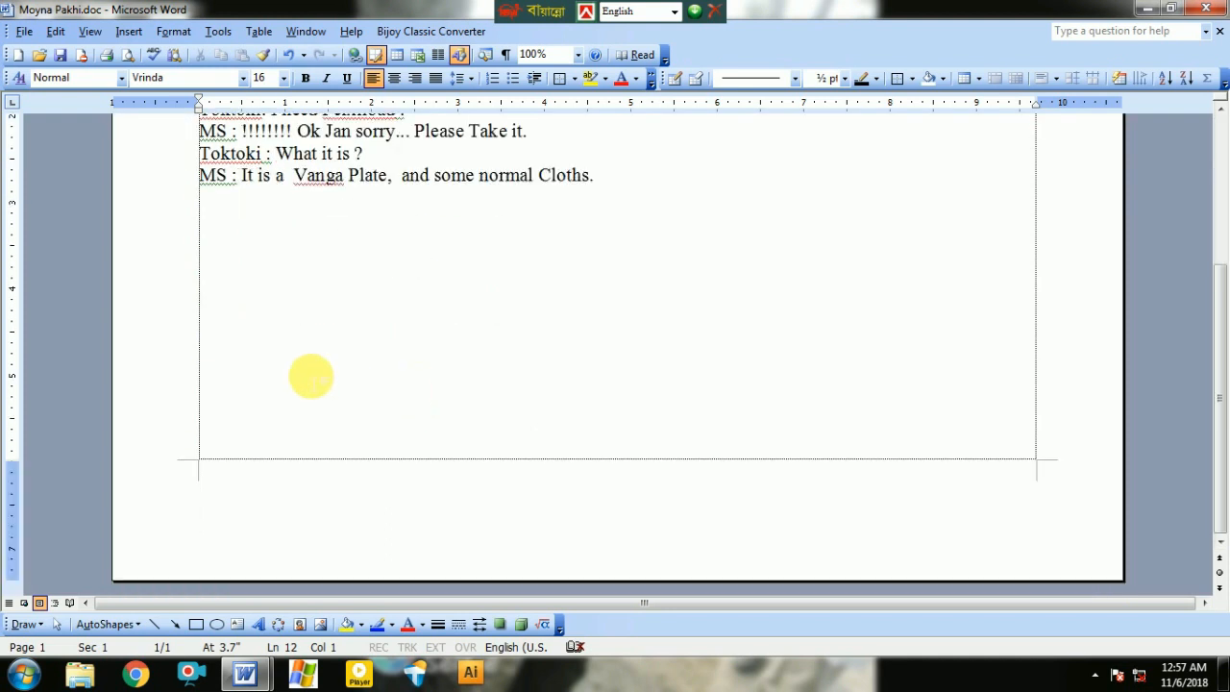
left_click(252, 235)
key("ctrl+bracketright")
key("ctrl+bracketright")
key("ctrl+bracketright")
key("ctrl+bracketright")
key("ctrl+bracketright")
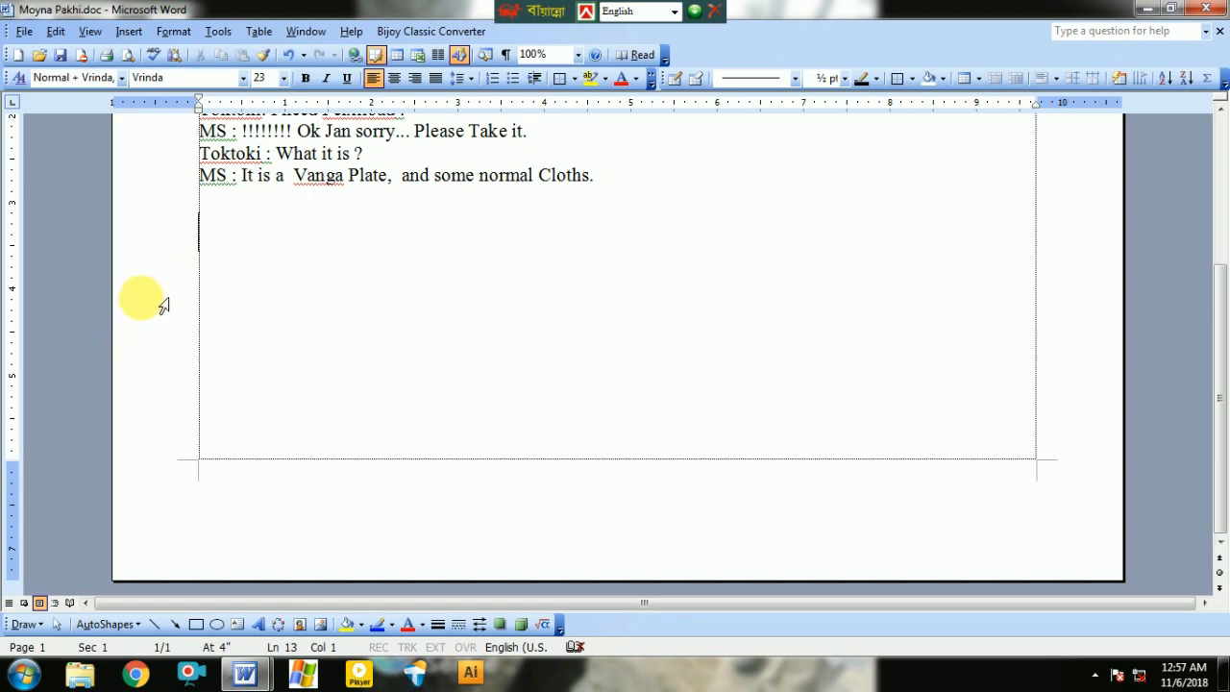
- Reopen the Print settings and limit the page range to page 5
left_click(24, 31)
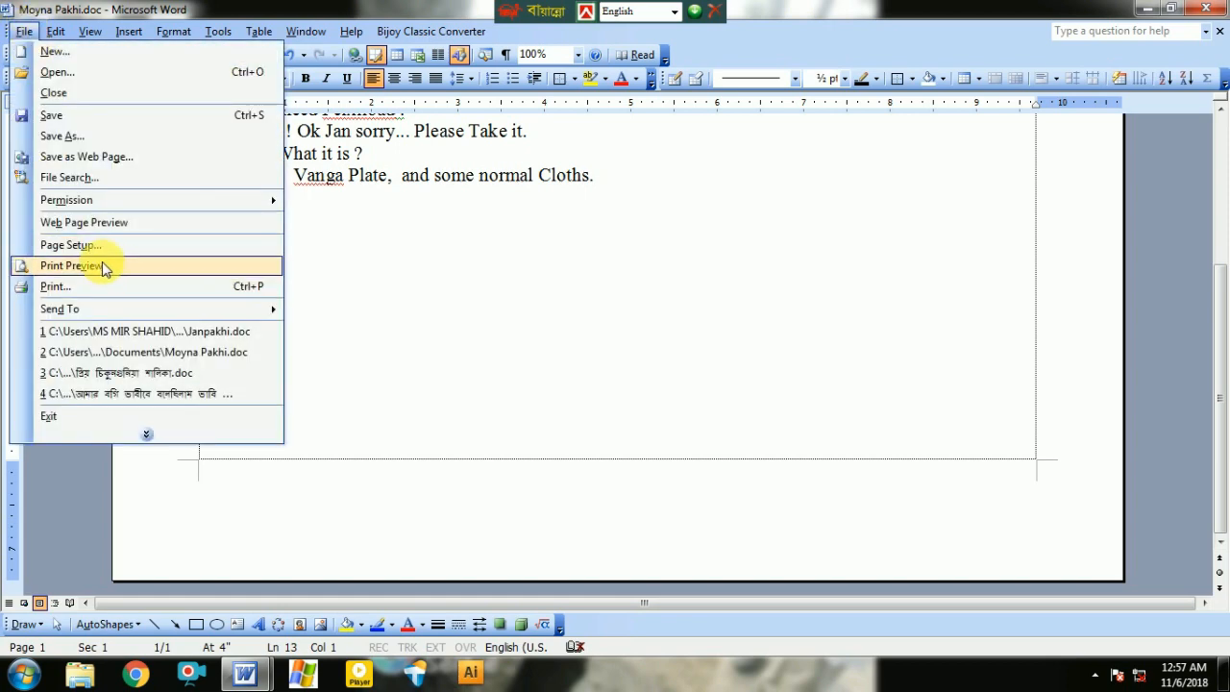
left_click(104, 252)
key("Escape")
left_click(23, 37)
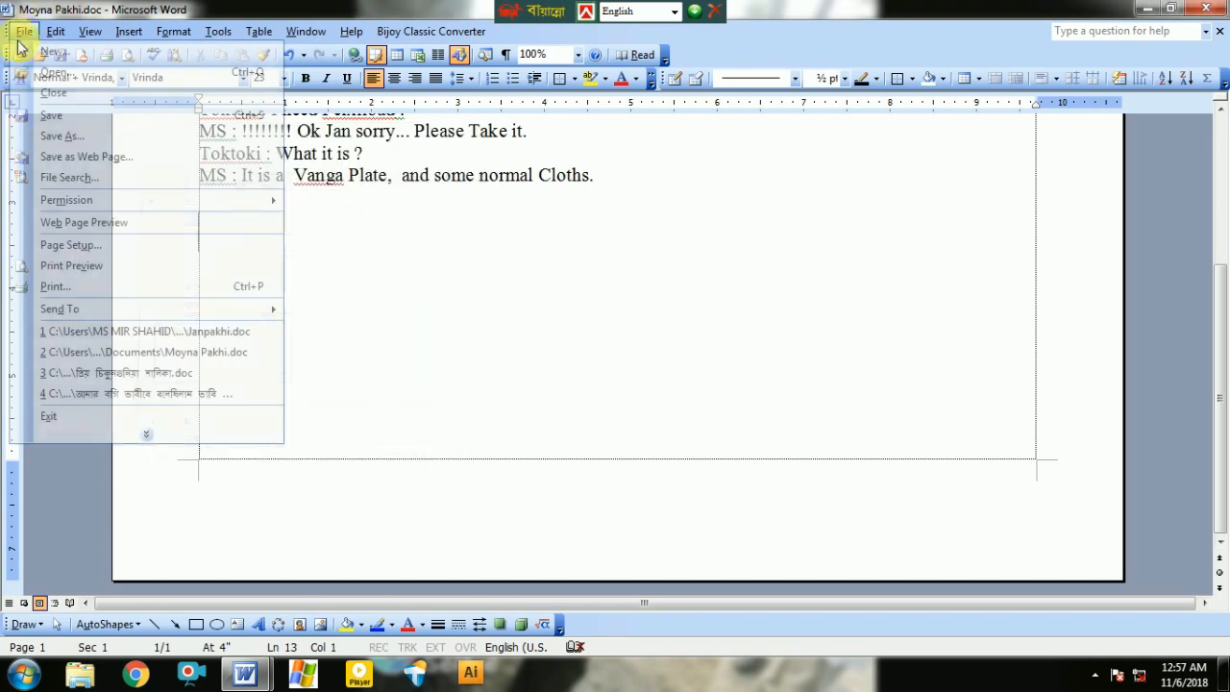
left_click(69, 286)
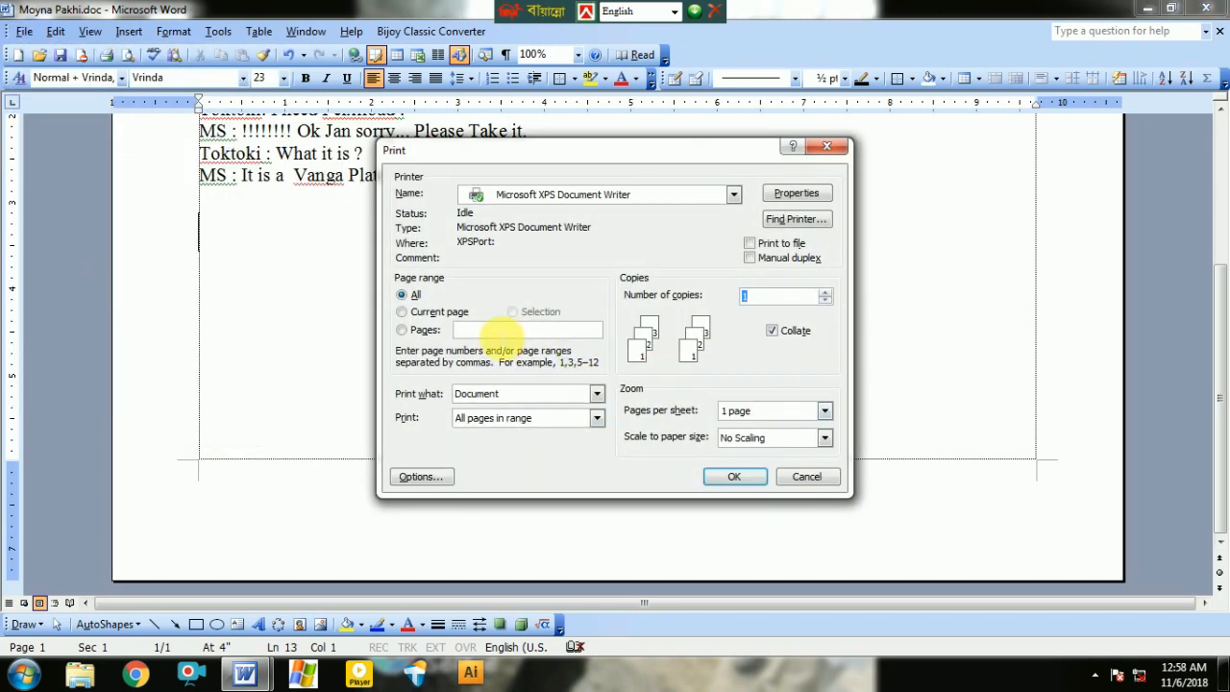
left_click(403, 329)
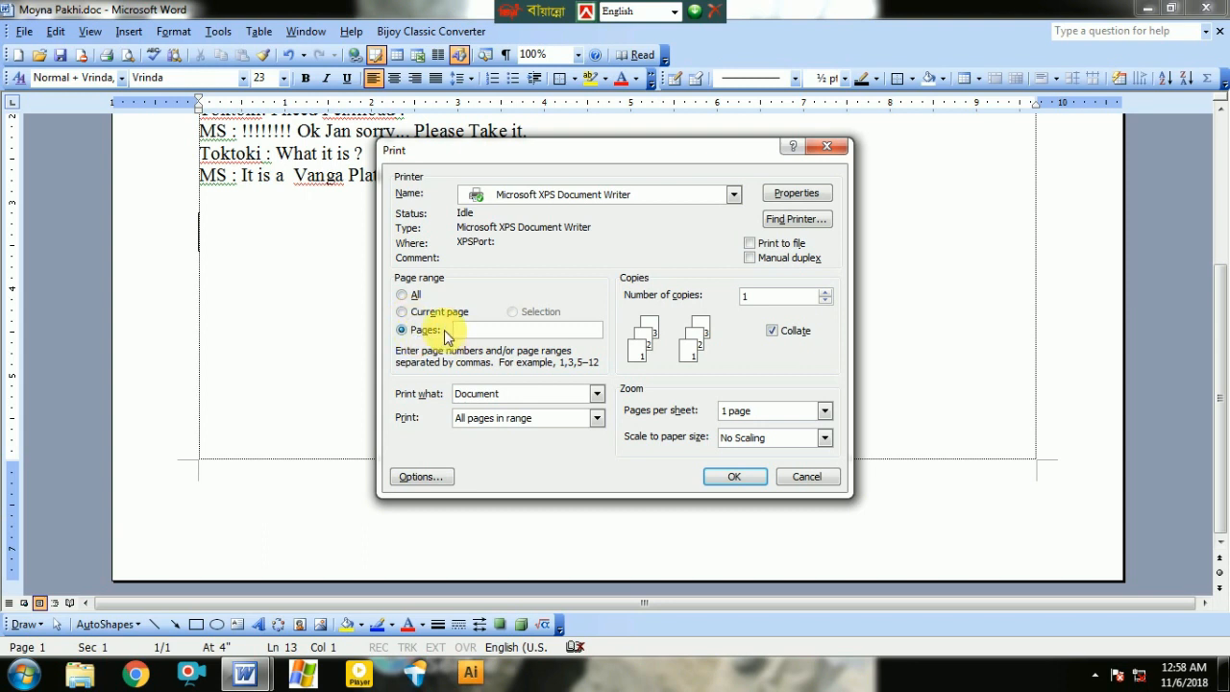
type("5")
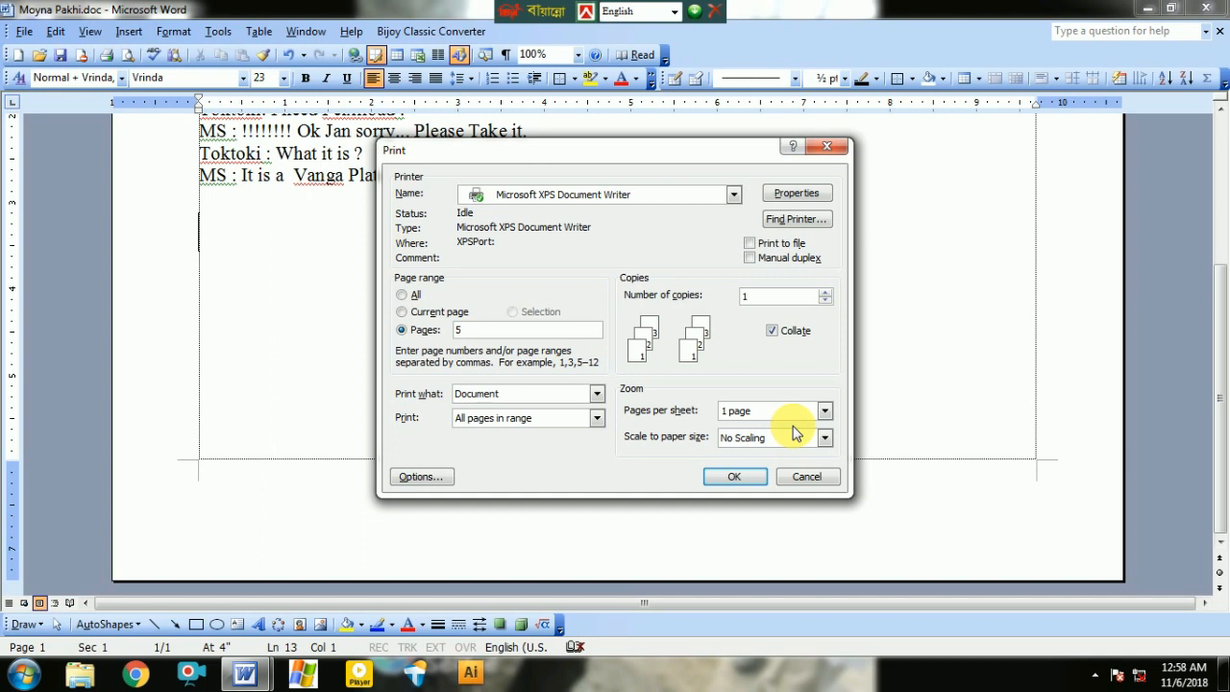
- Try 2 as the number of copies and set it back to 1
double_click(746, 297)
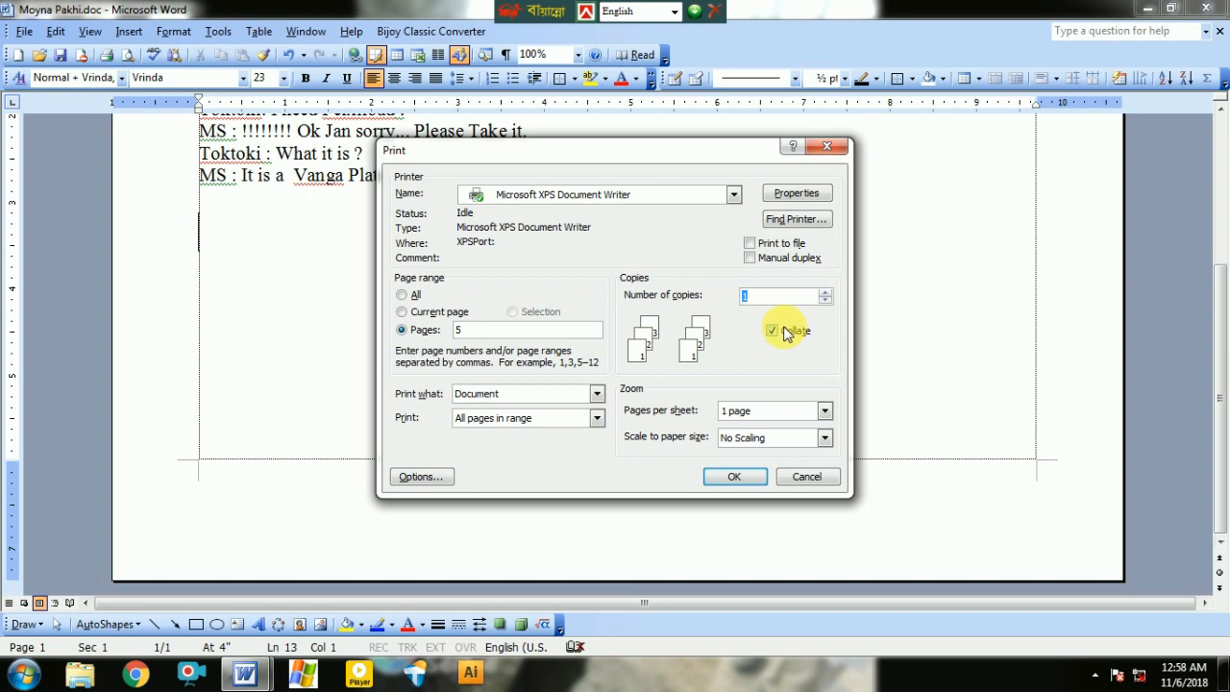
type("2")
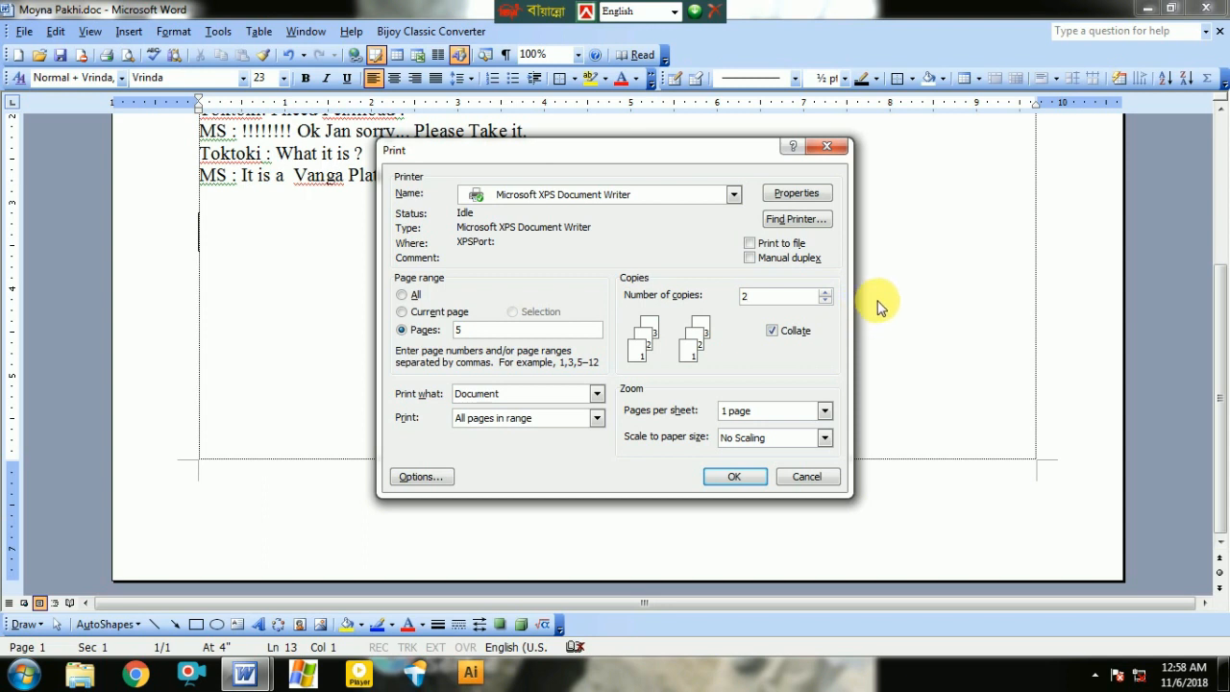
left_click(399, 331)
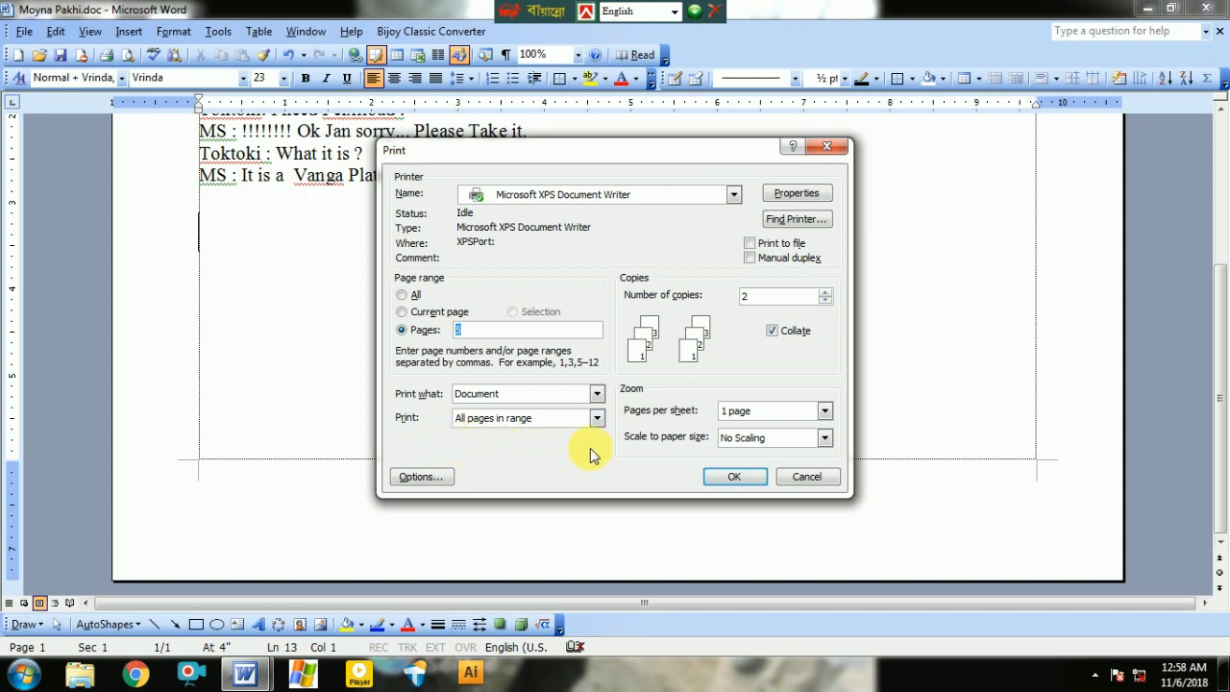
double_click(748, 298)
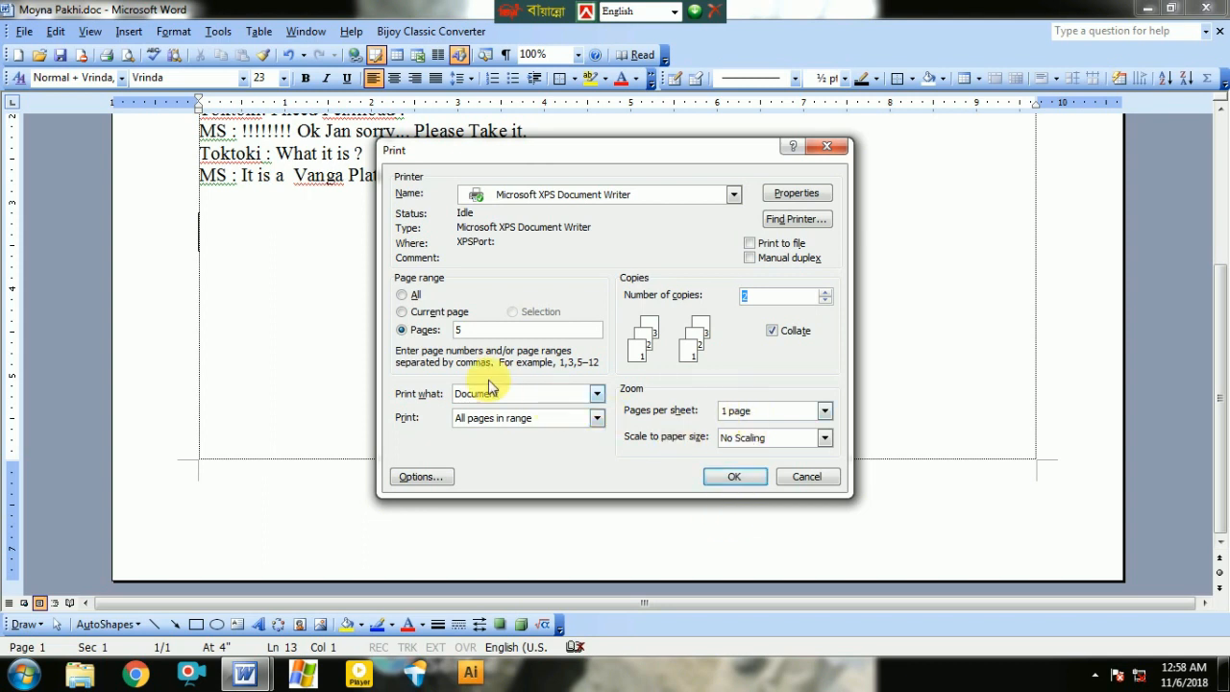
left_click(404, 332)
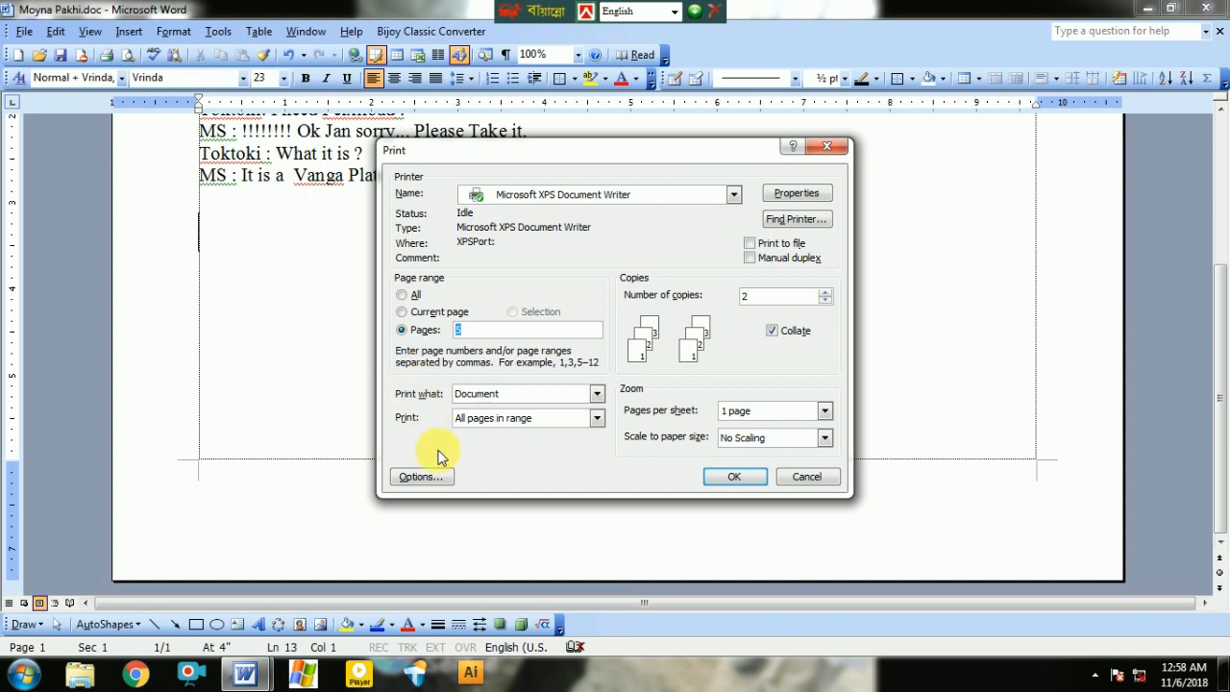
left_click(747, 297)
type("1")
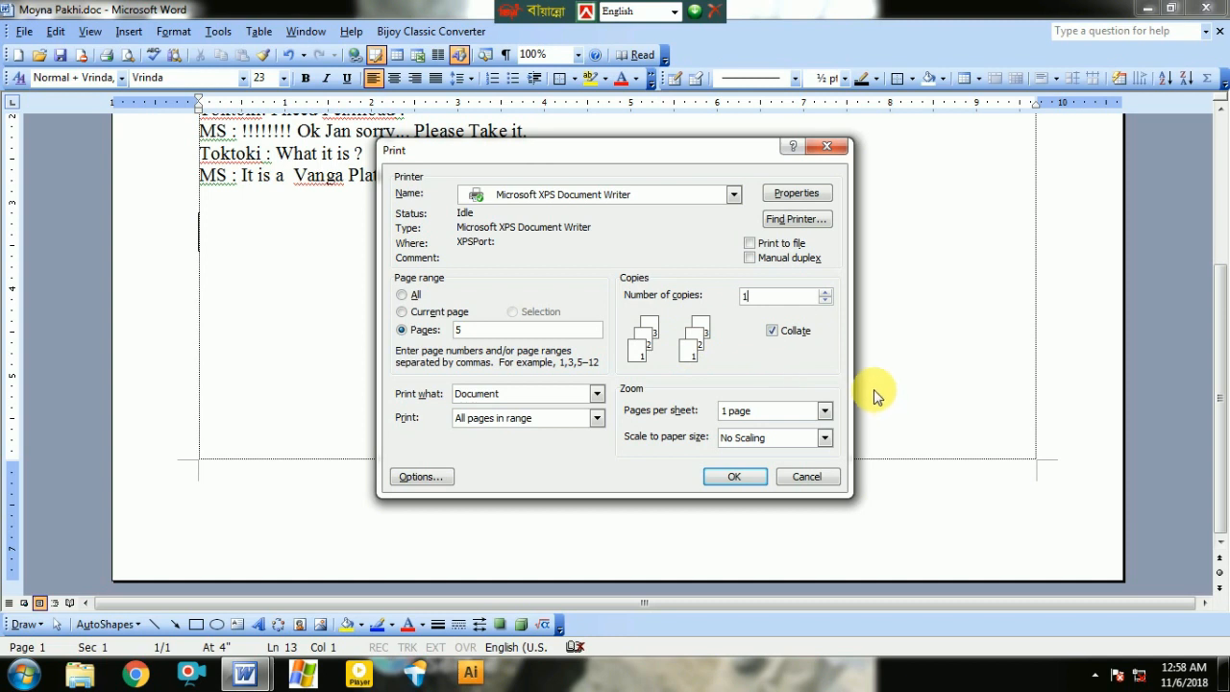
- Review the XPS printer's orientation choices and XPS document properties, close them and print page 5 with the chosen settings
left_click(787, 194)
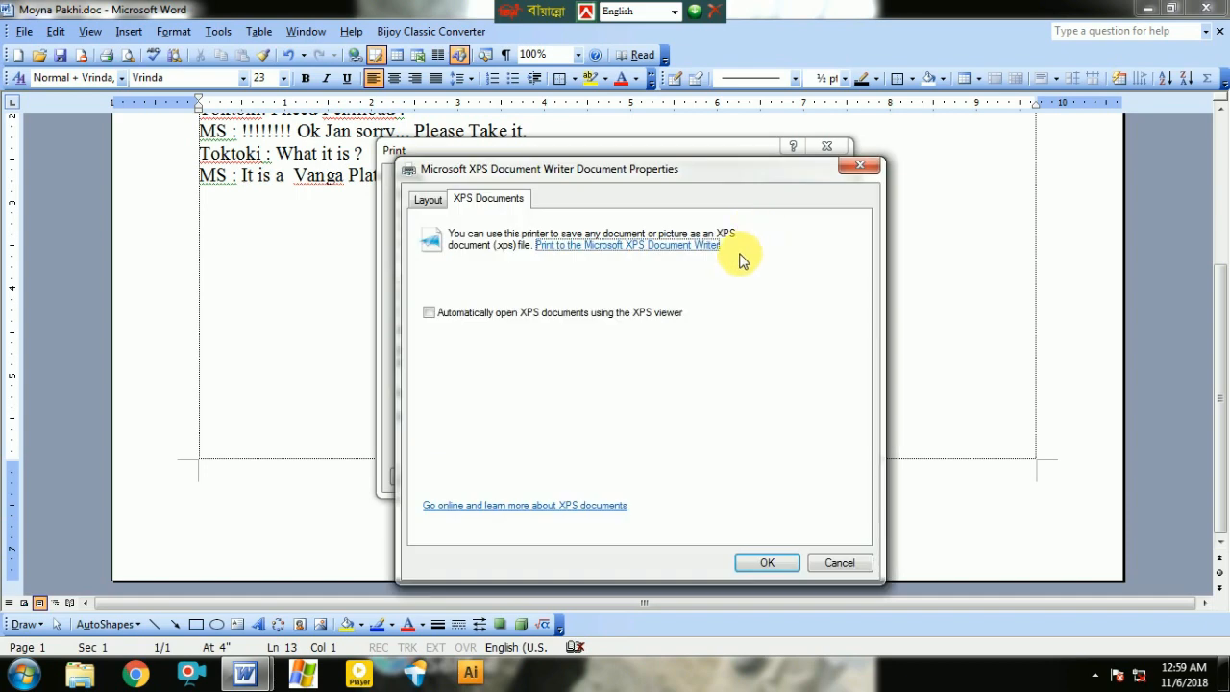
left_click(428, 199)
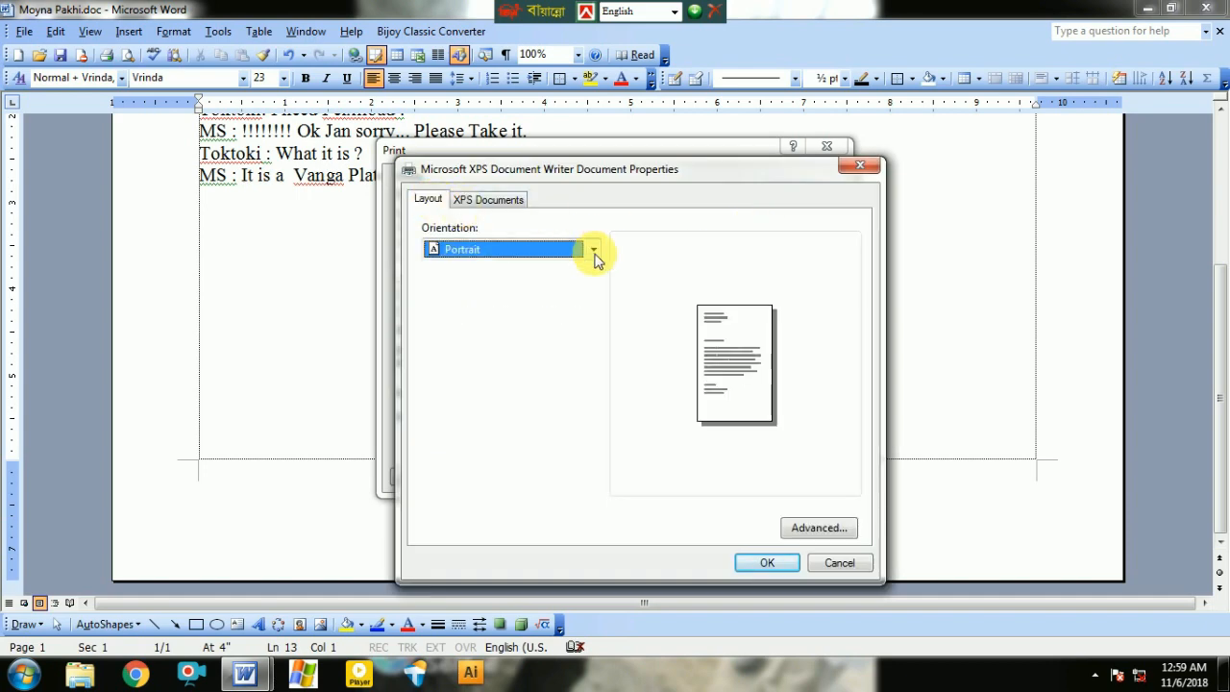
left_click(593, 252)
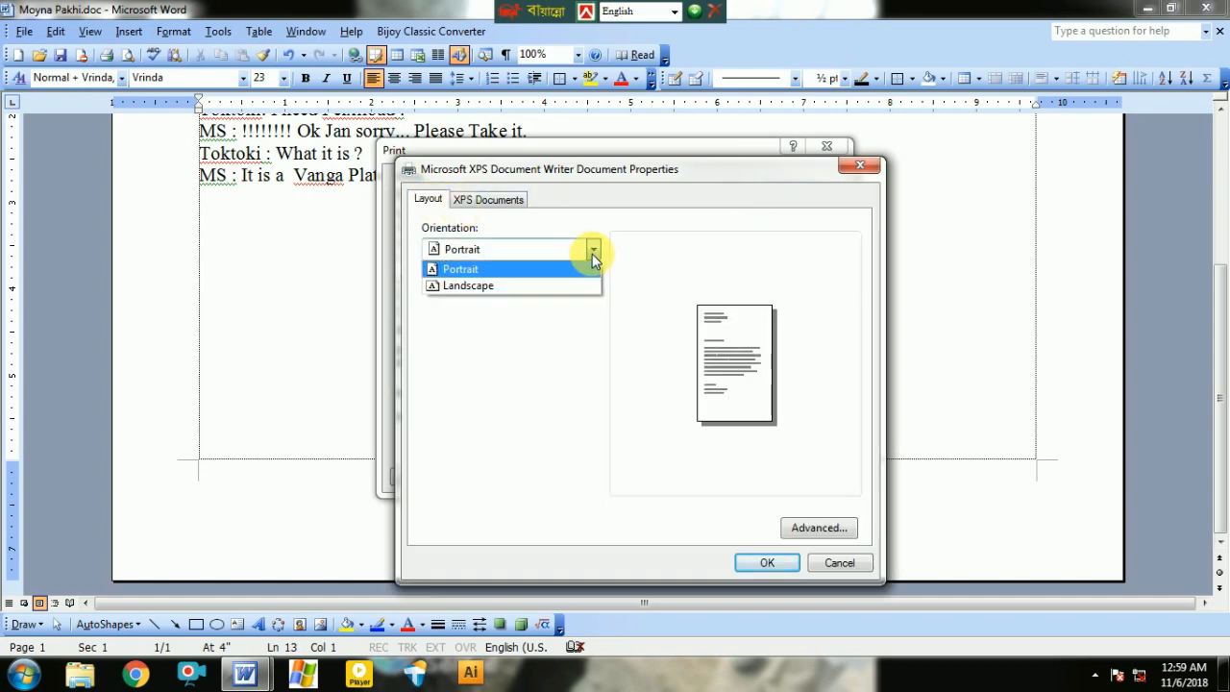
left_click(504, 198)
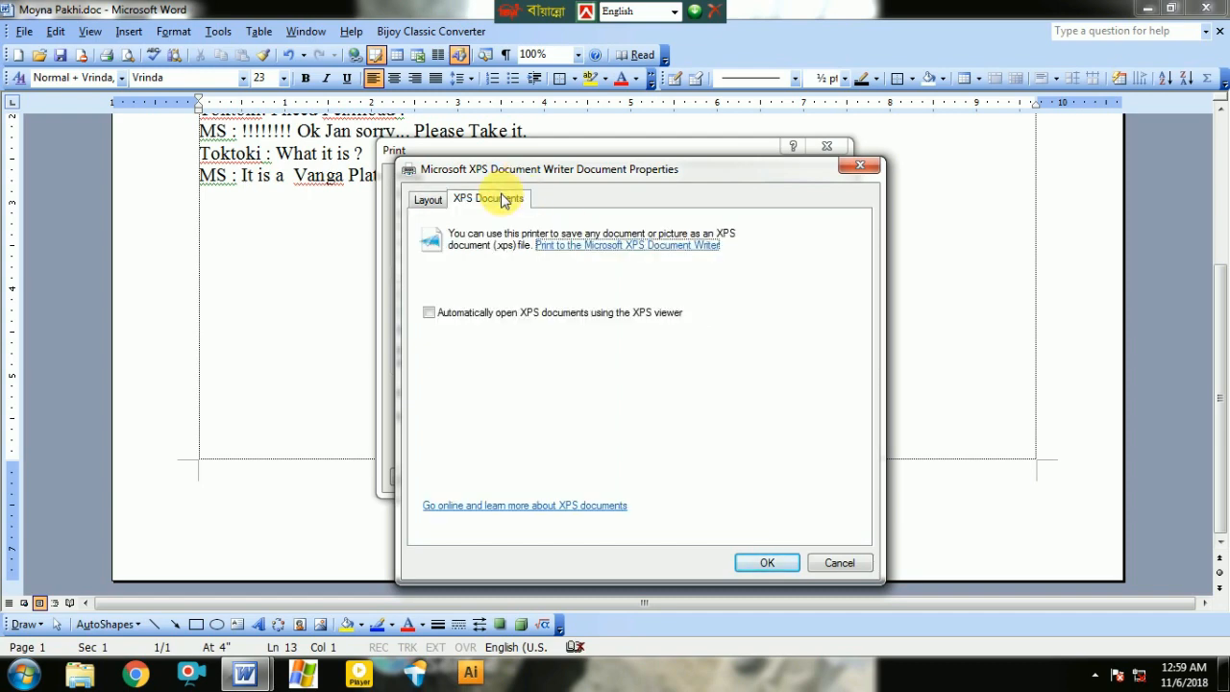
left_click(452, 202)
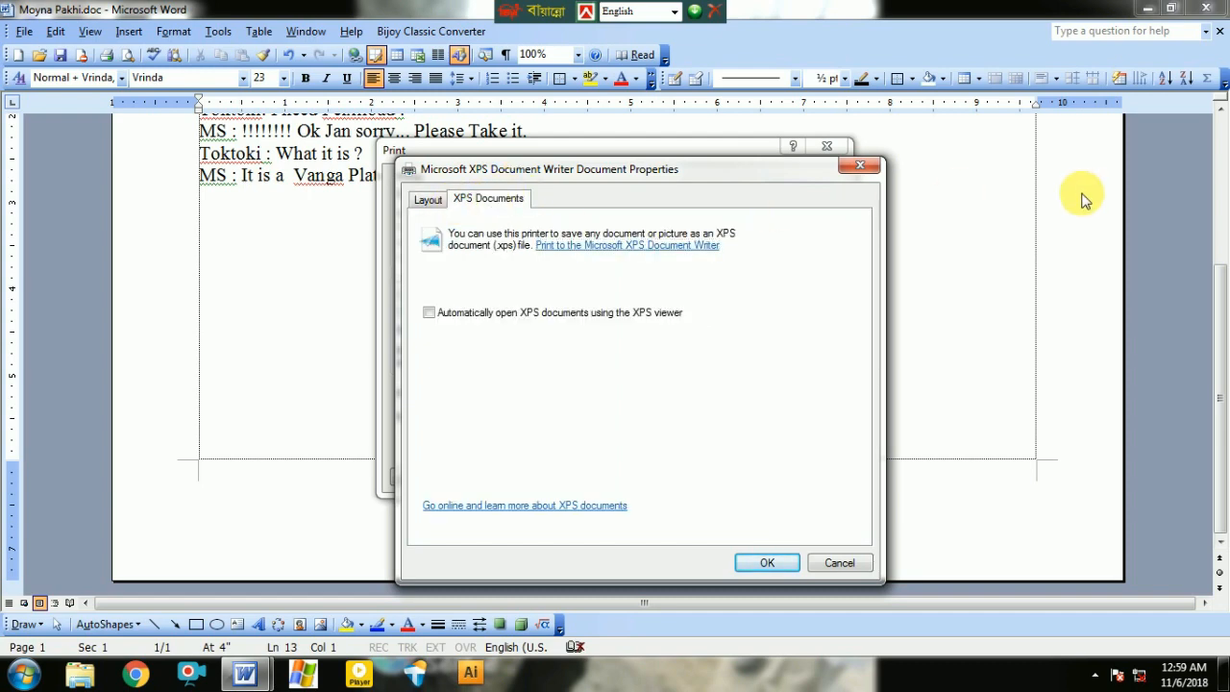
left_click(865, 168)
left_click(736, 476)
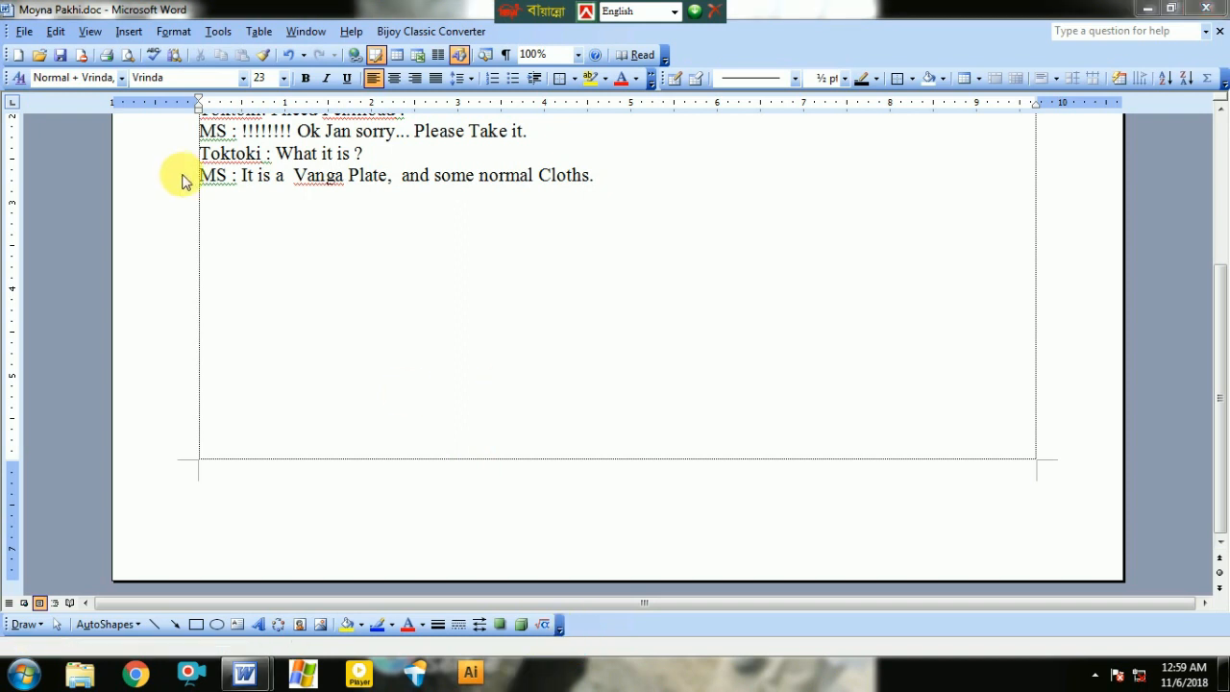
- Examine the document's summary, statistics, contents and custom properties, and close them without changes
left_click(19, 32)
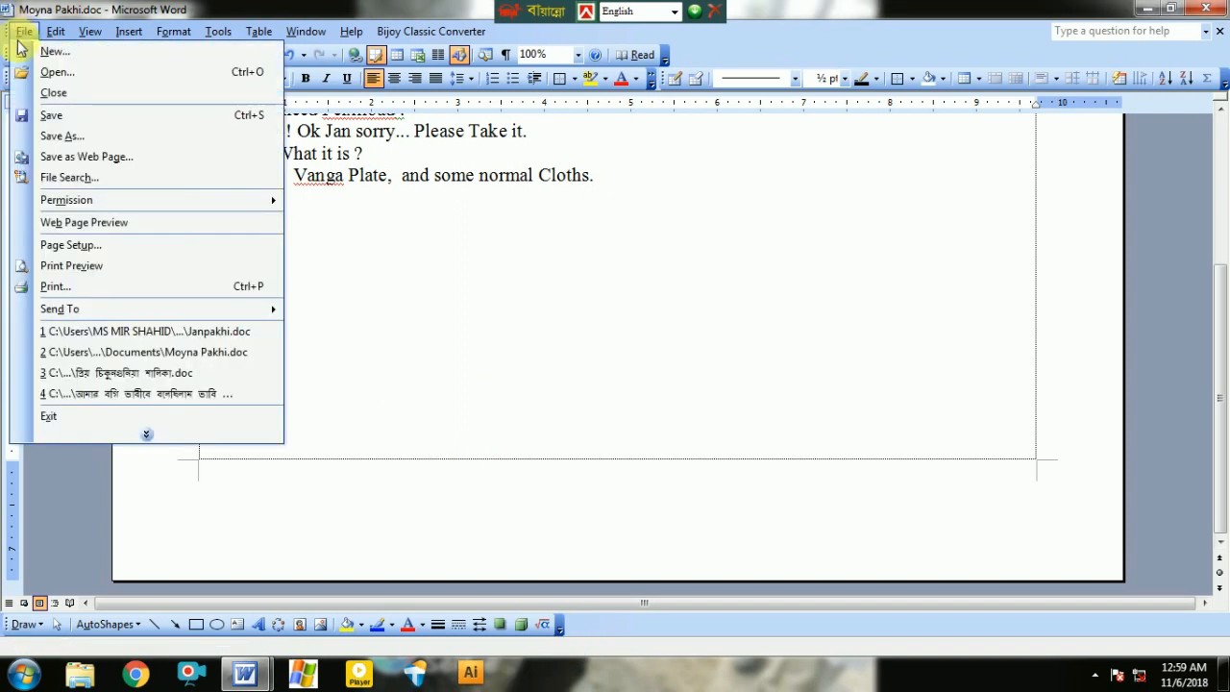
left_click(156, 438)
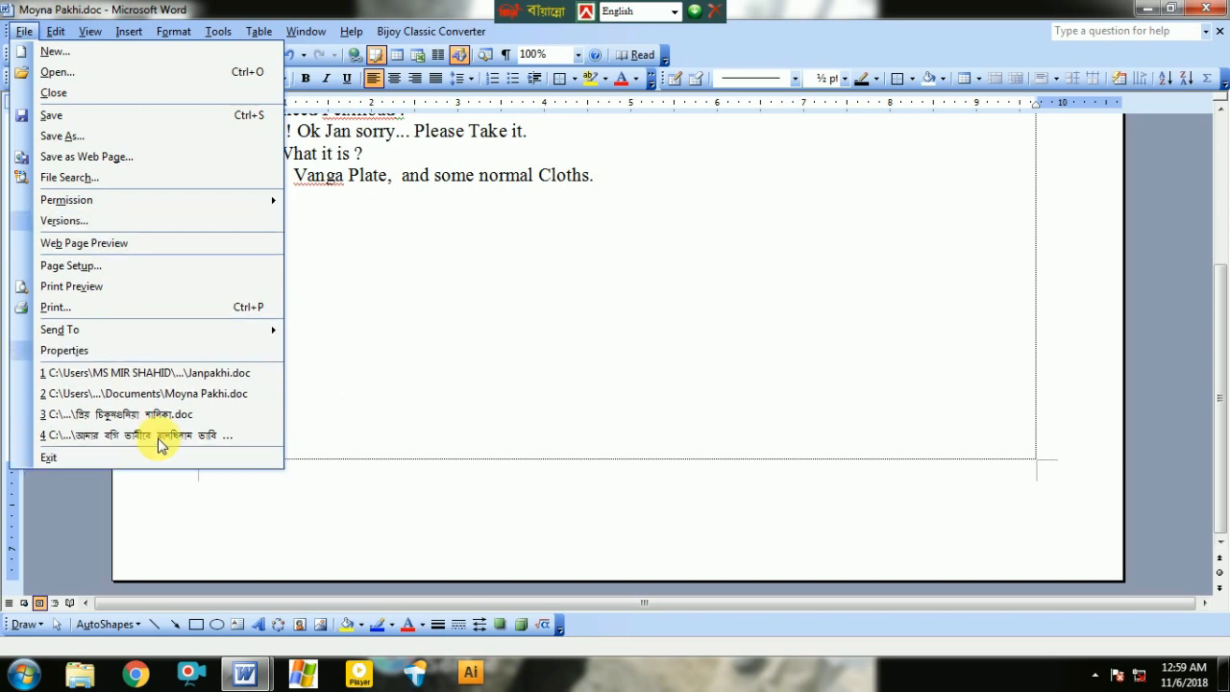
mouse_move(139, 338)
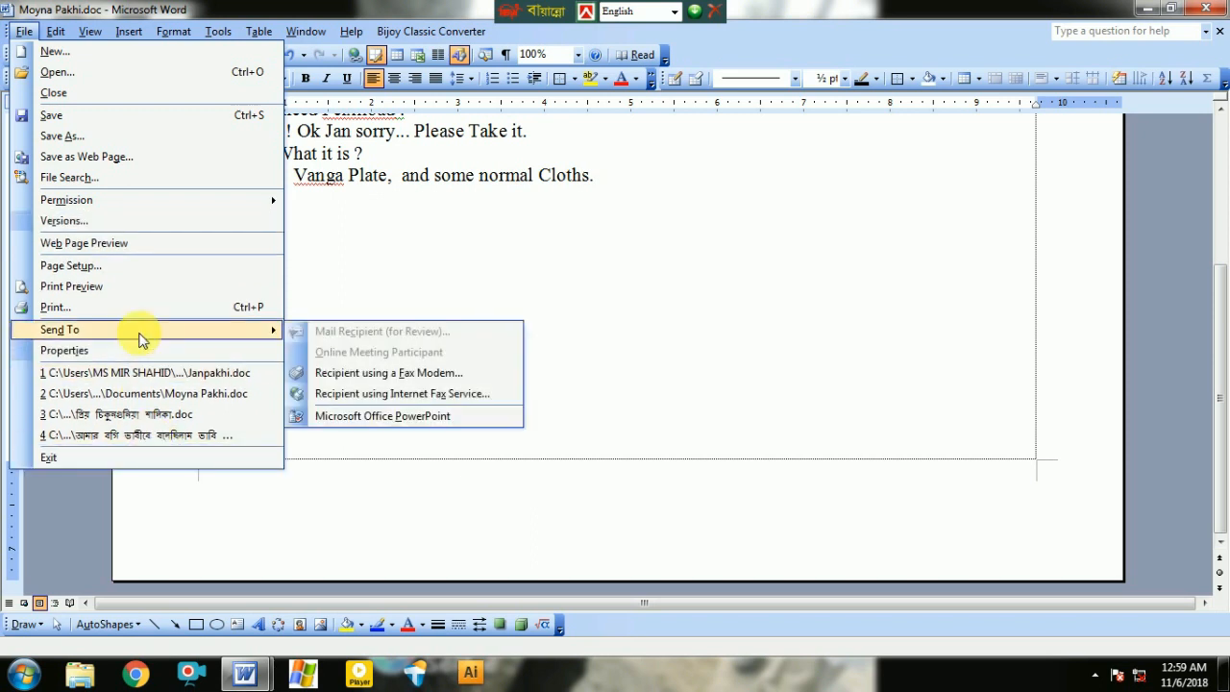
left_click(134, 351)
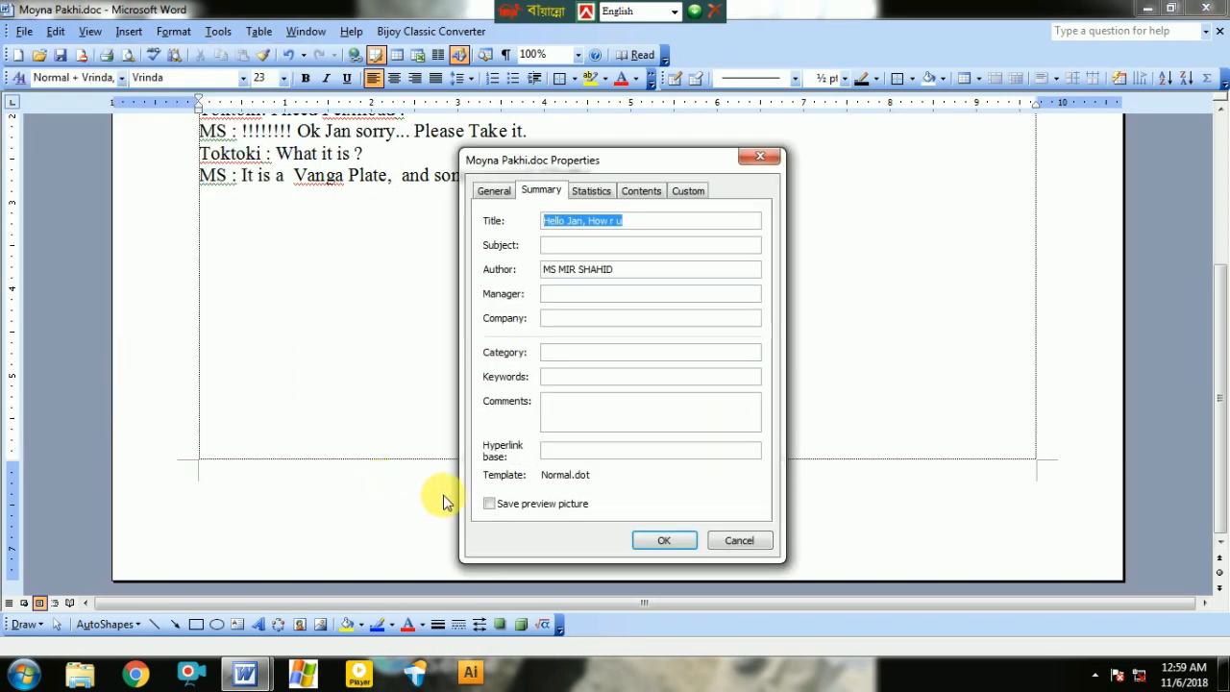
left_click(588, 192)
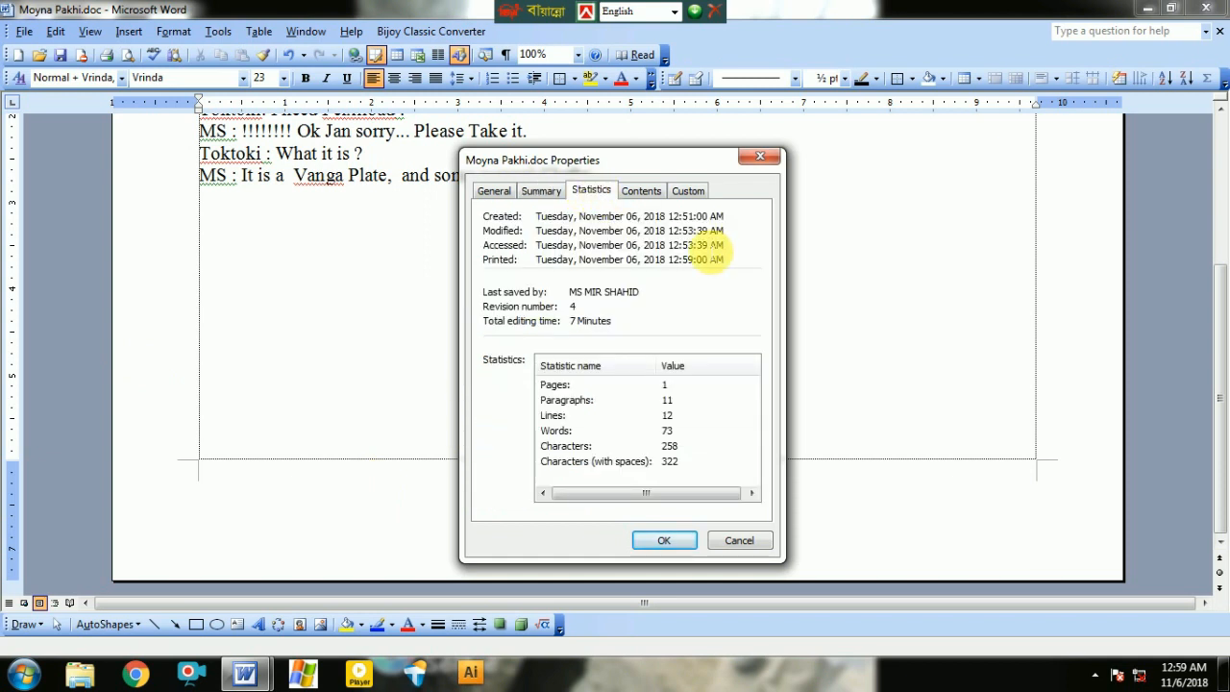
left_click(655, 195)
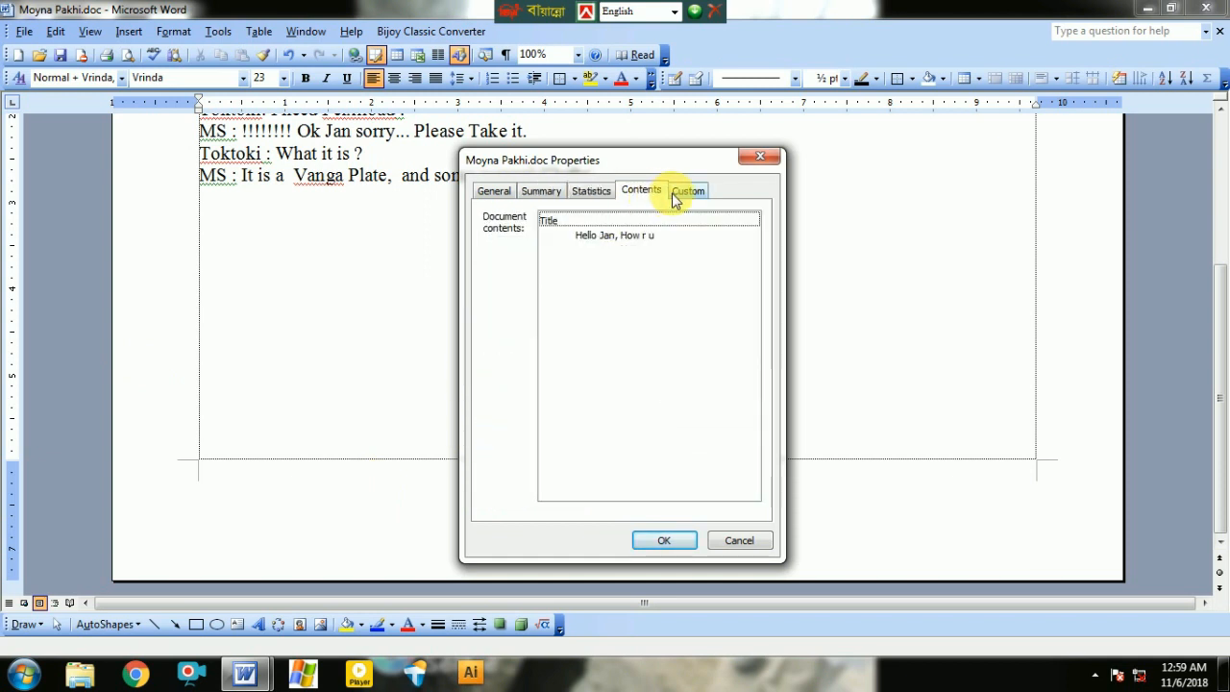
left_click(680, 192)
left_click(634, 191)
left_click(602, 194)
left_click(632, 192)
left_click(602, 221)
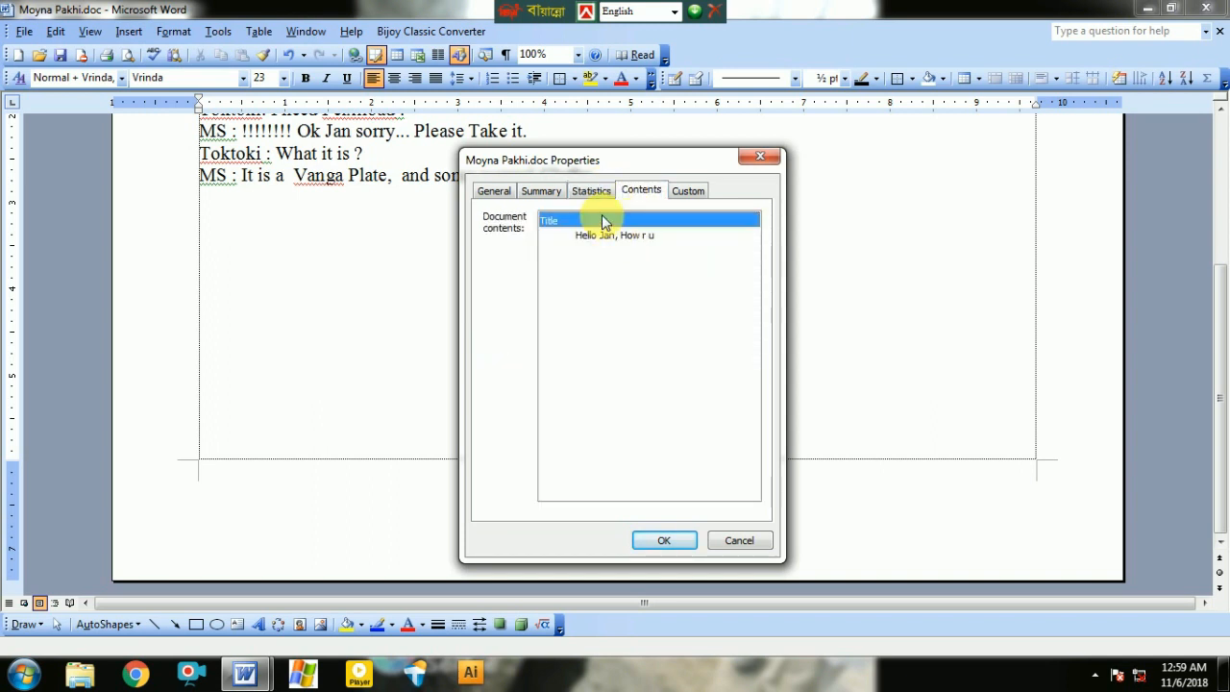
left_click(594, 190)
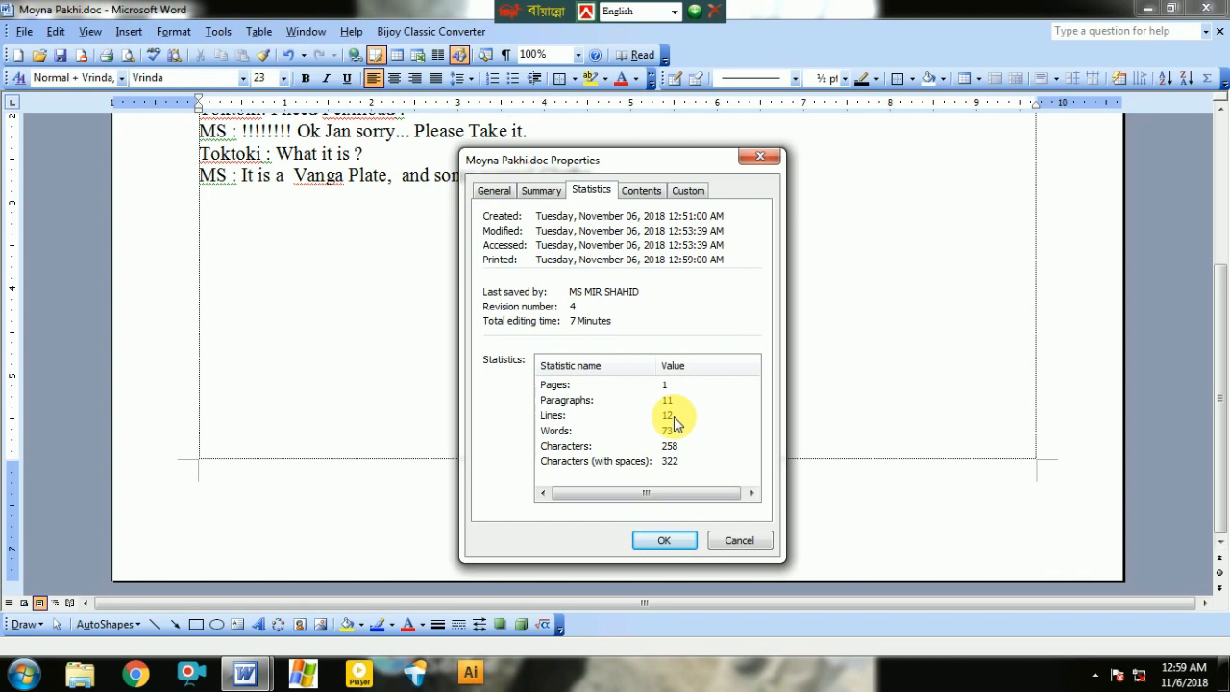
left_click(740, 541)
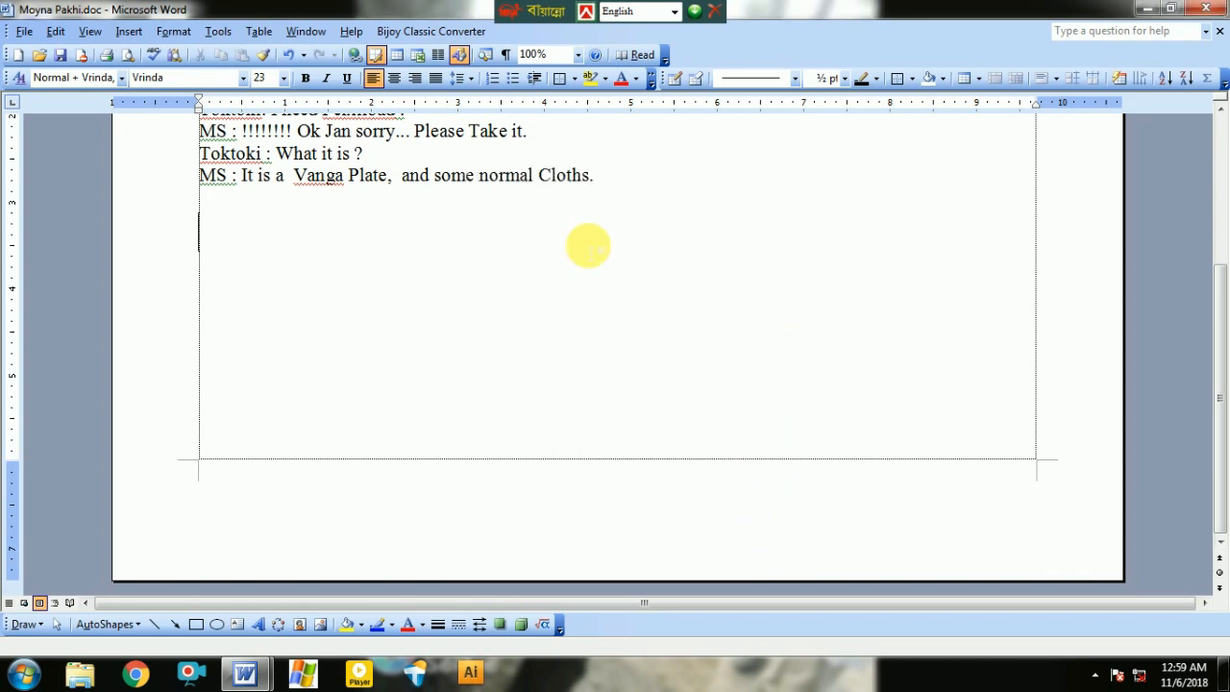
- Delete all the text in the document
scroll(563, 211, "up", 3)
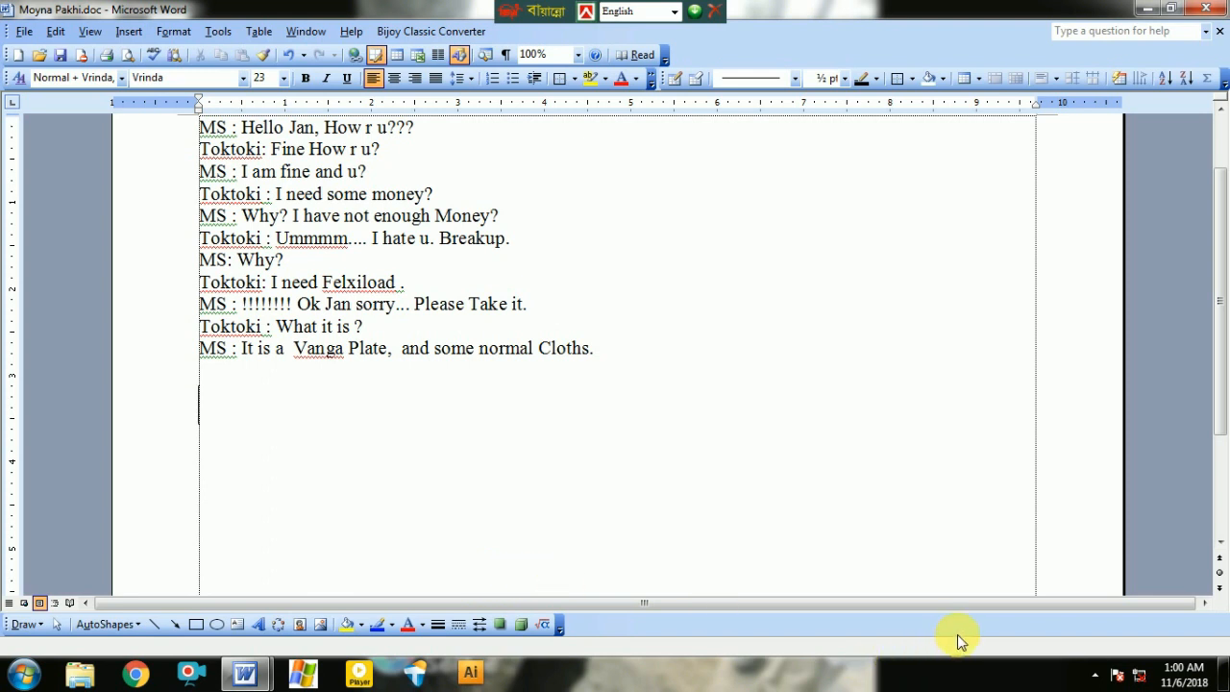
scroll(554, 549, "up", 2)
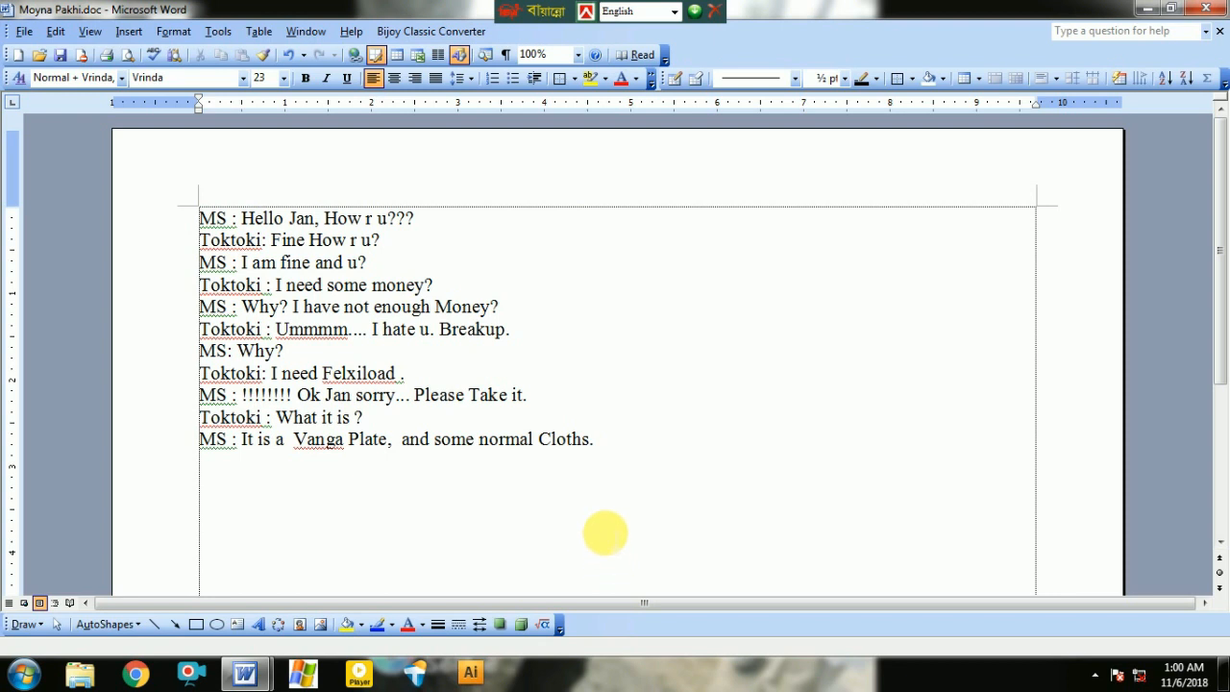
key("ctrl+a")
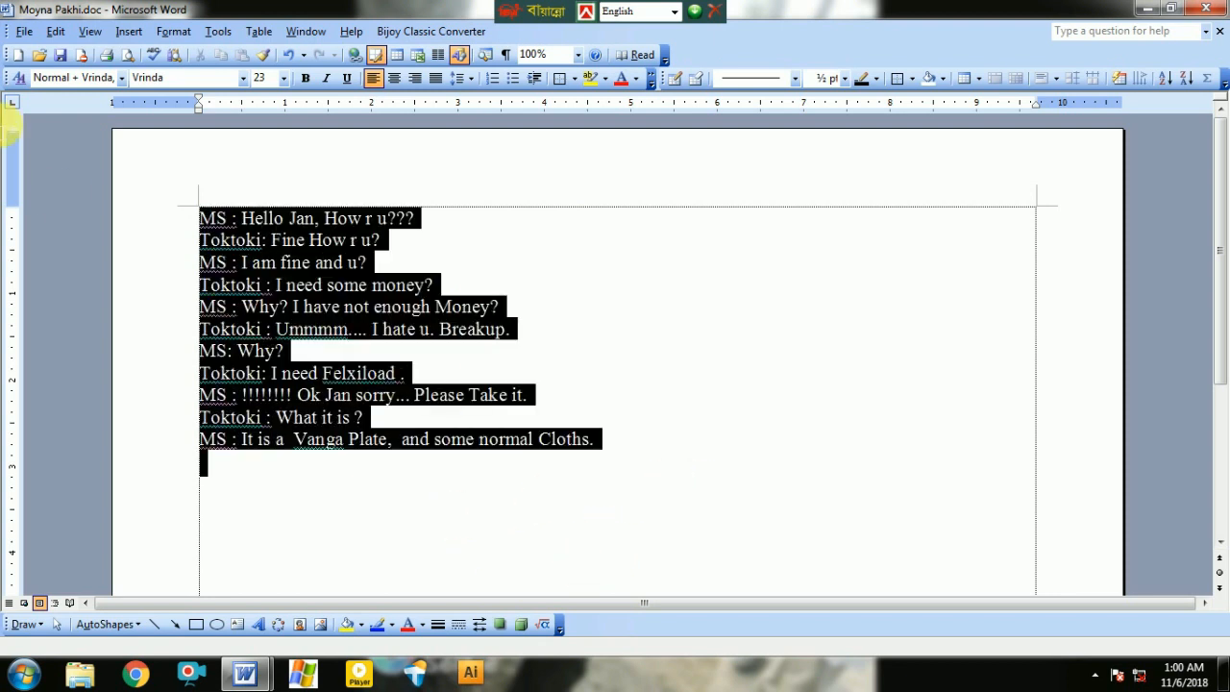
key("Delete")
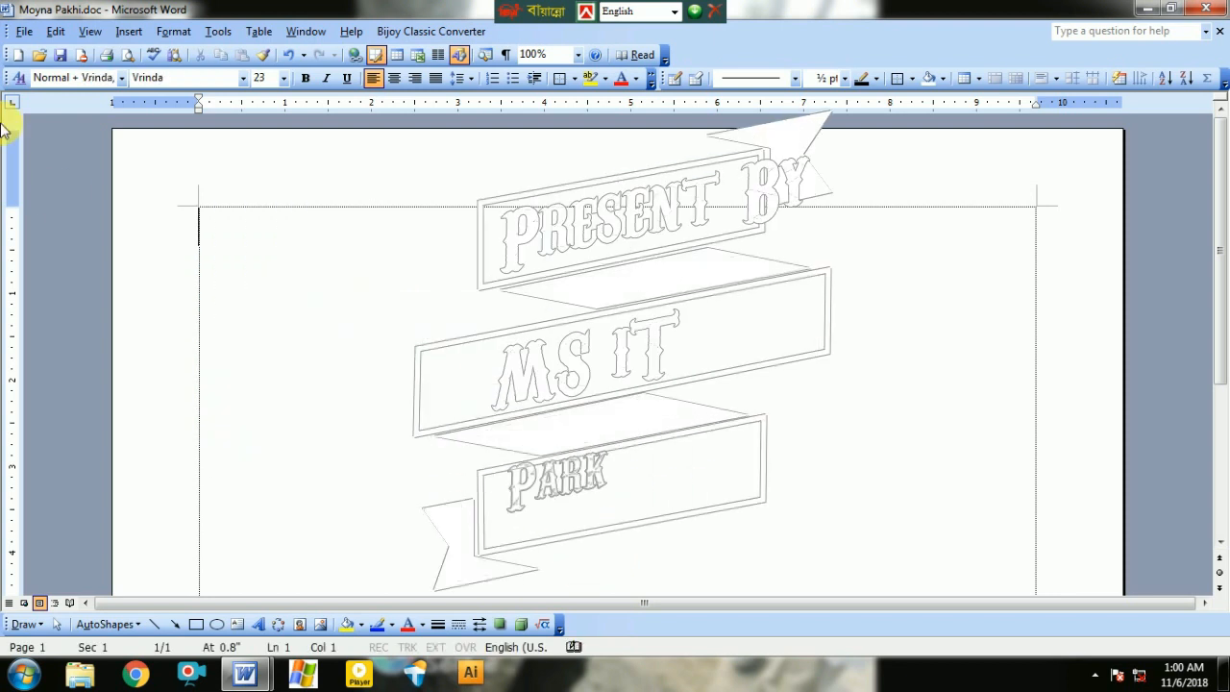